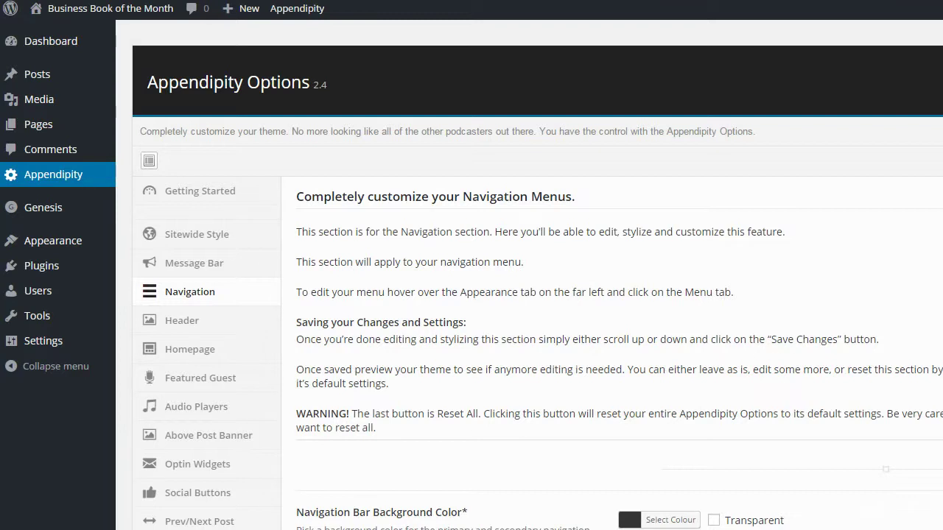
Switch the Appendipity Options from the Navigation section to the Getting Started walkthrough
{"action": "left_click", "coordinate": [36, 182]}
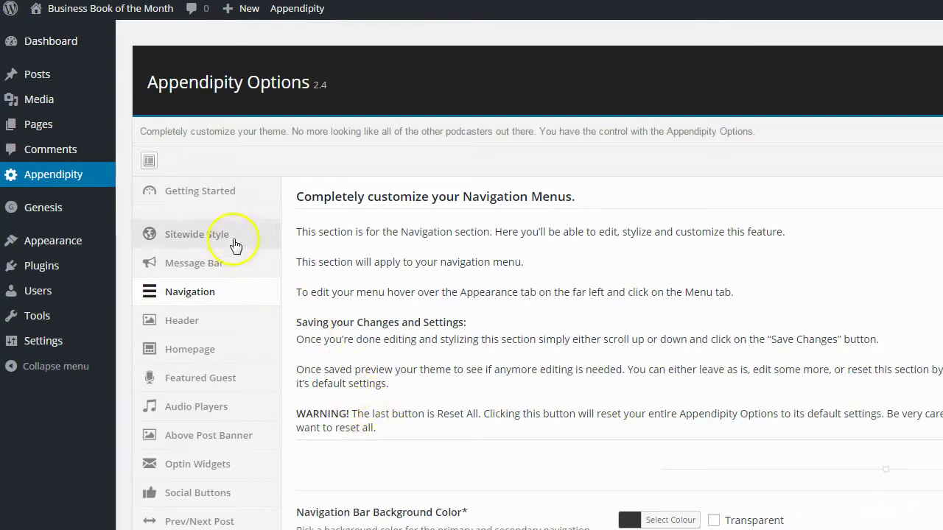
{"action": "left_click", "coordinate": [222, 197]}
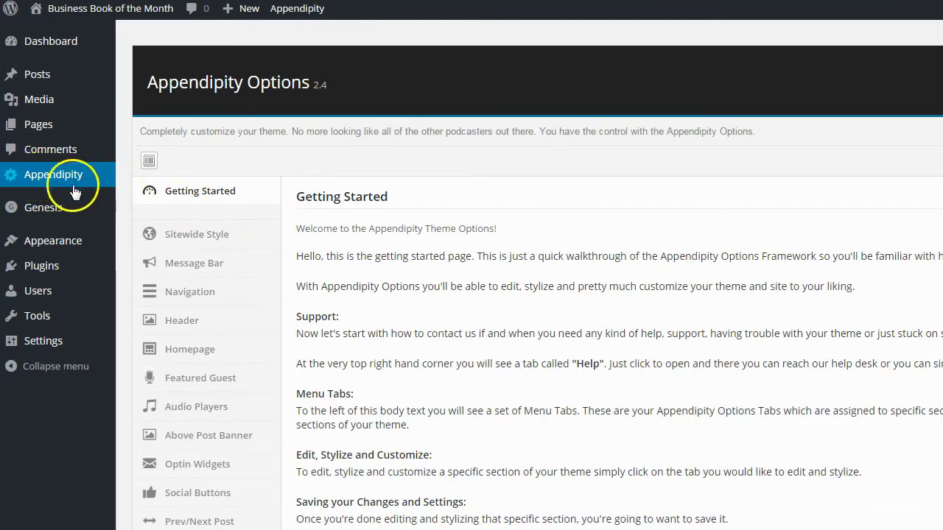
Skim the Getting Started page, then go to Sitewide Style's Theme Color Scheme setting
{"action": "scroll", "coordinate": [347, 391], "scroll_direction": "down", "scroll_amount": 2}
{"action": "scroll", "coordinate": [335, 370], "scroll_direction": "up", "scroll_amount": 2}
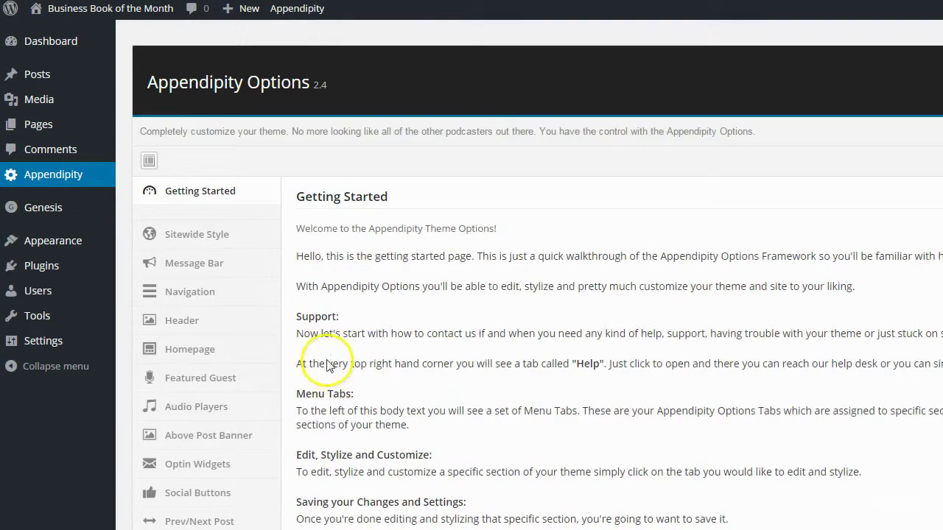
{"action": "scroll", "coordinate": [335, 376], "scroll_direction": "down", "scroll_amount": 2}
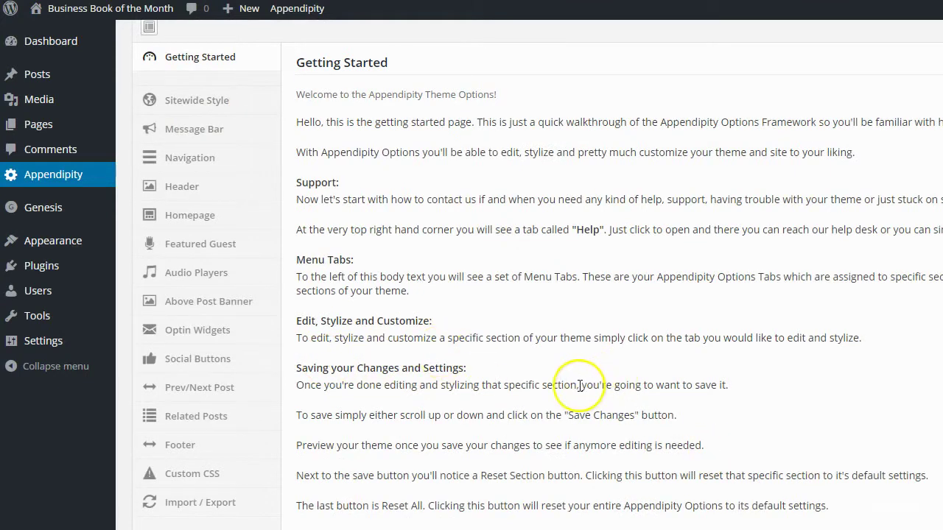
{"action": "scroll", "coordinate": [583, 387], "scroll_direction": "up", "scroll_amount": 2}
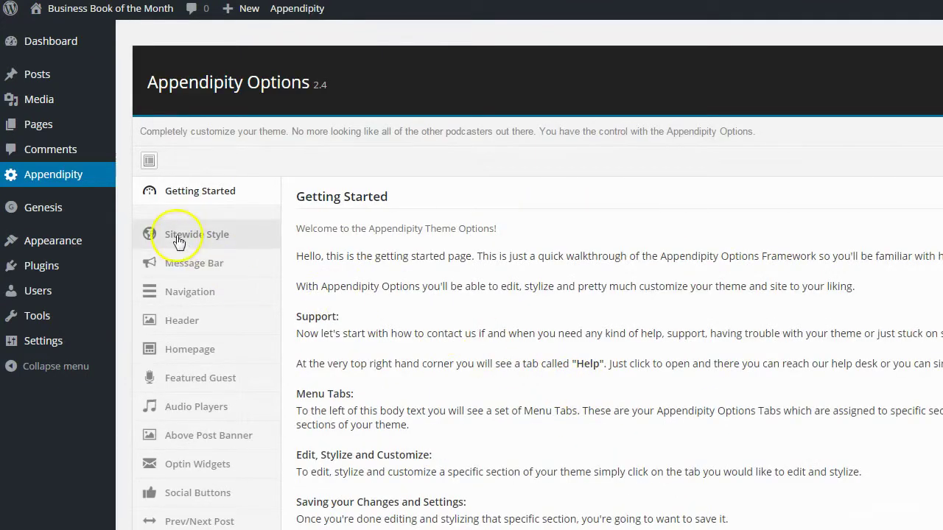
{"action": "left_click", "coordinate": [176, 241]}
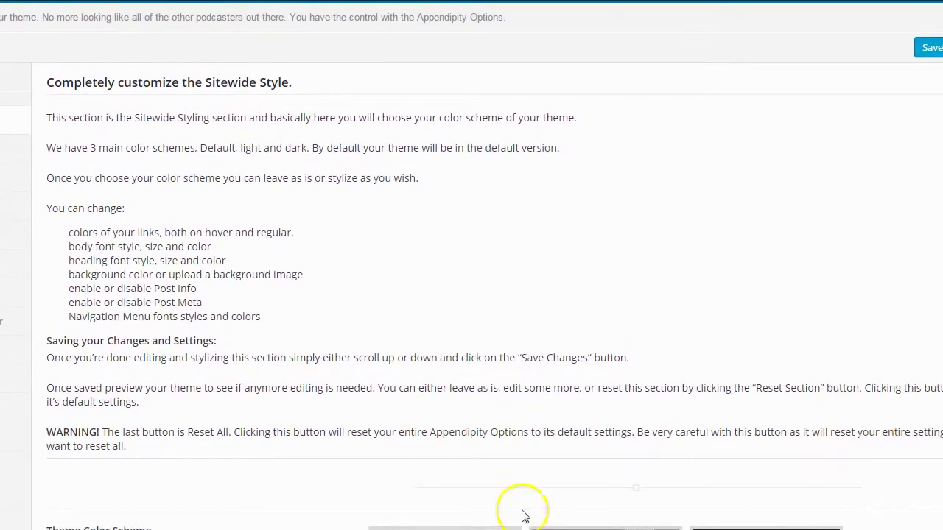
{"action": "scroll", "coordinate": [471, 265], "scroll_direction": "down", "scroll_amount": 5}
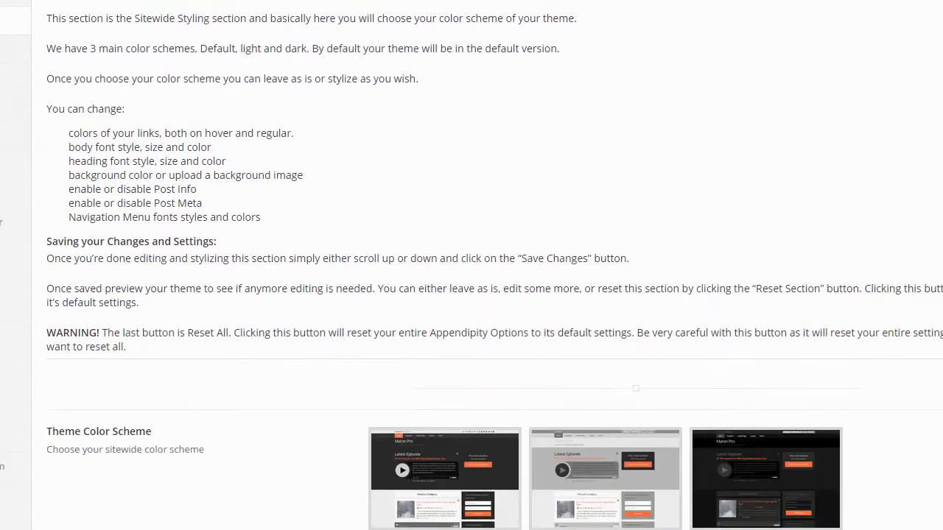
{"action": "scroll", "coordinate": [471, 265], "scroll_direction": "down", "scroll_amount": 3}
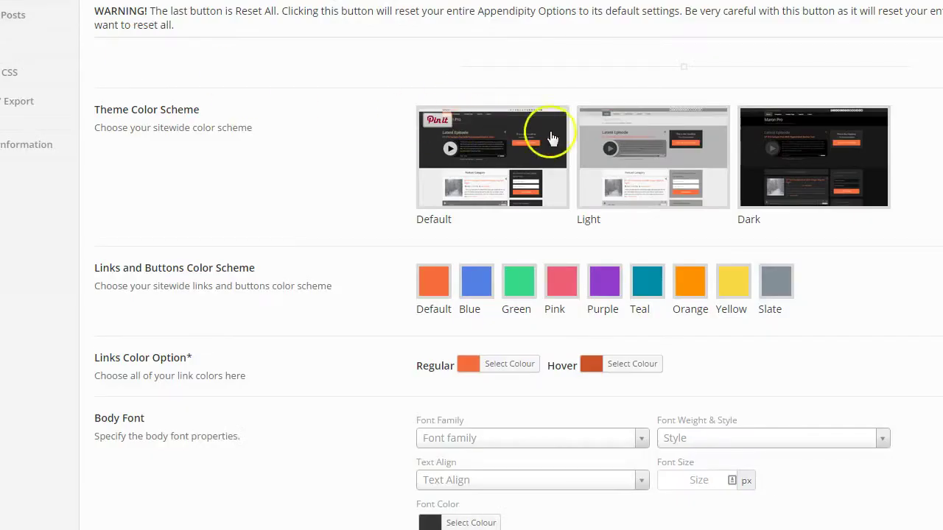
Switch the Theme Color Scheme to Light and reload the site to preview it
{"action": "left_click", "coordinate": [642, 151]}
{"action": "left_click", "coordinate": [546, 45]}
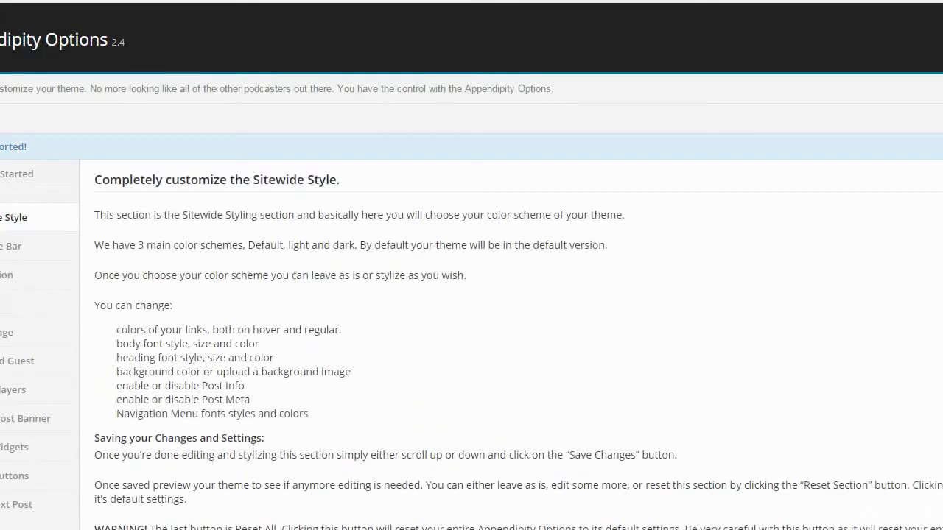
{"action": "scroll", "coordinate": [276, 358], "scroll_direction": "down", "scroll_amount": 5}
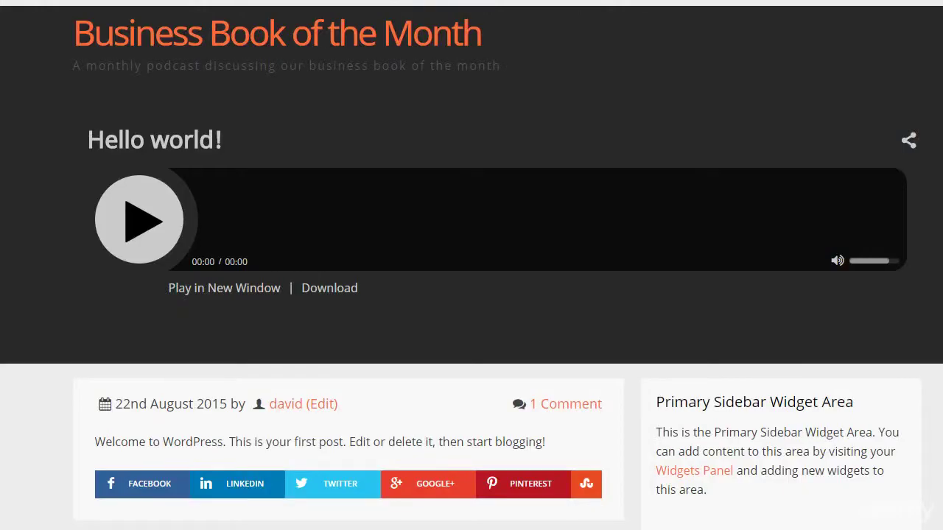
{"action": "left_click", "coordinate": [7, 89]}
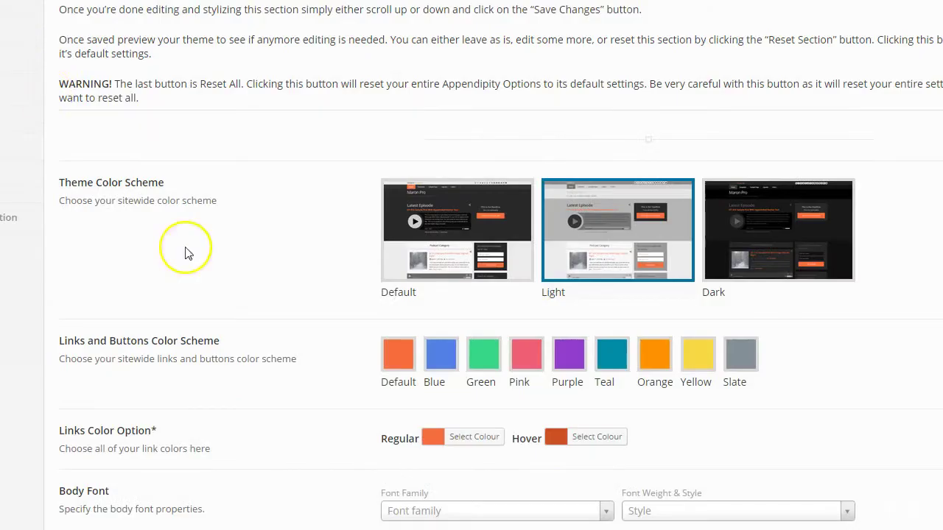
Try the Dark theme colour scheme and preview it on the site
{"action": "left_click", "coordinate": [825, 227]}
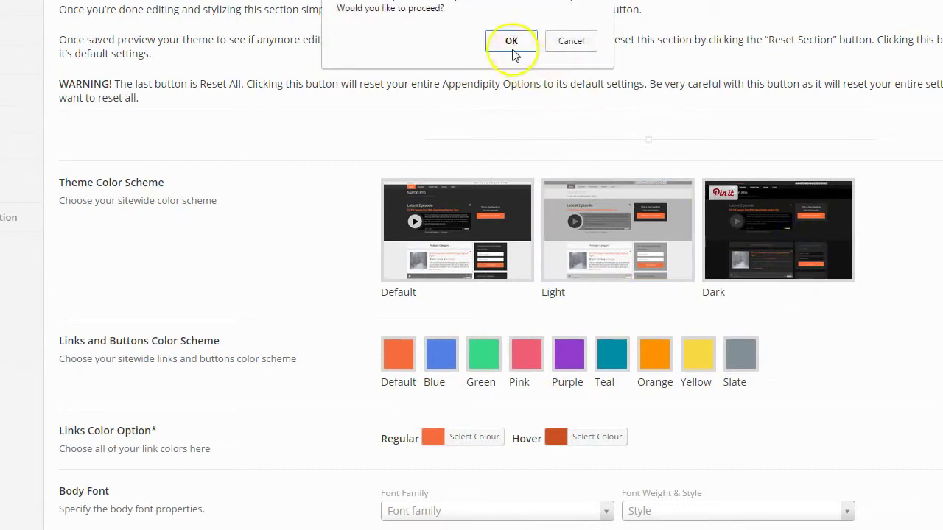
{"action": "left_click", "coordinate": [513, 39]}
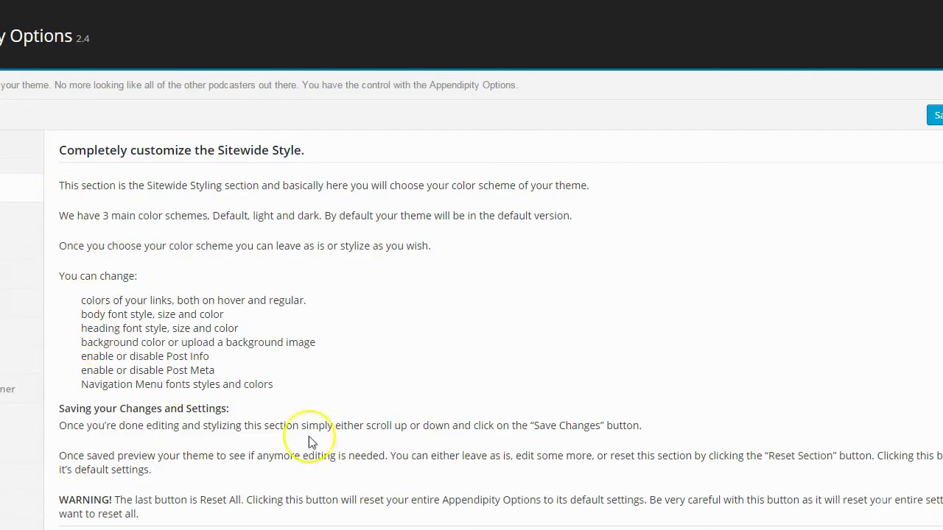
{"action": "scroll", "coordinate": [368, 432], "scroll_direction": "down", "scroll_amount": 4}
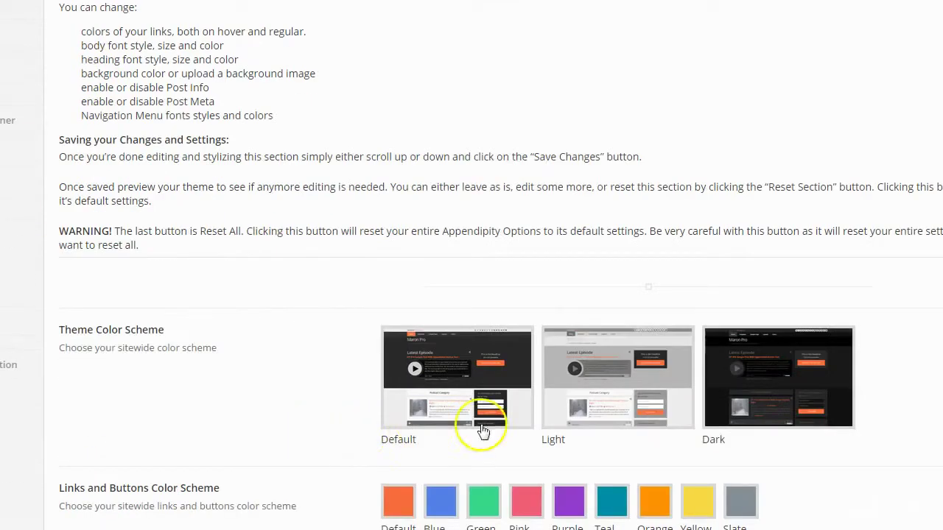
{"action": "left_click", "coordinate": [793, 389]}
{"action": "left_click", "coordinate": [507, 41]}
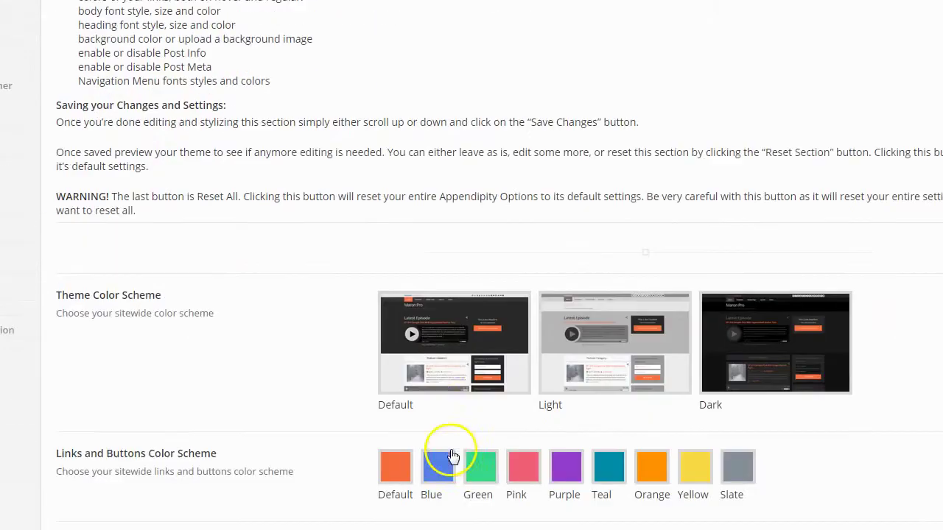
Set the Theme Color Scheme back to Default
{"action": "left_click", "coordinate": [437, 420]}
{"action": "left_click", "coordinate": [501, 89]}
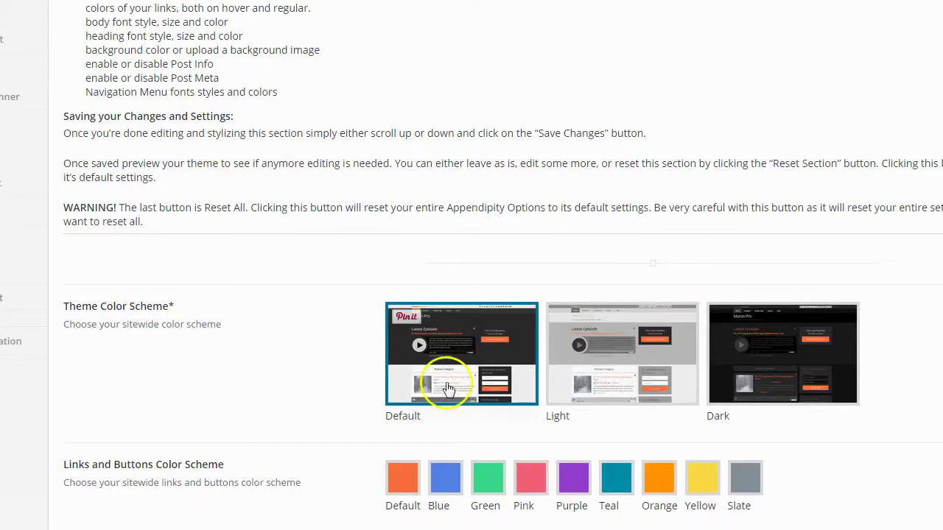
{"action": "scroll", "coordinate": [447, 388], "scroll_direction": "down", "scroll_amount": 1}
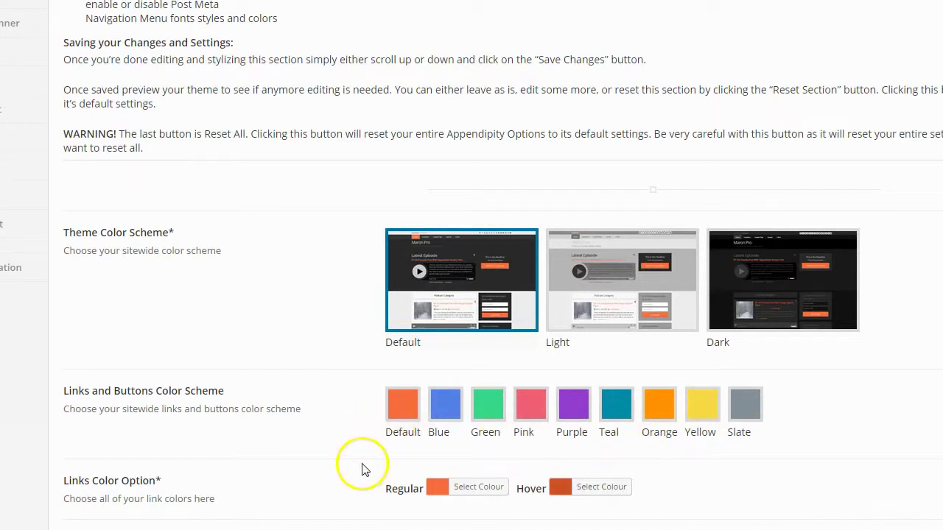
Apply the Blue links and buttons scheme and check the regular link hex value, #5481e6
{"action": "left_click", "coordinate": [447, 403]}
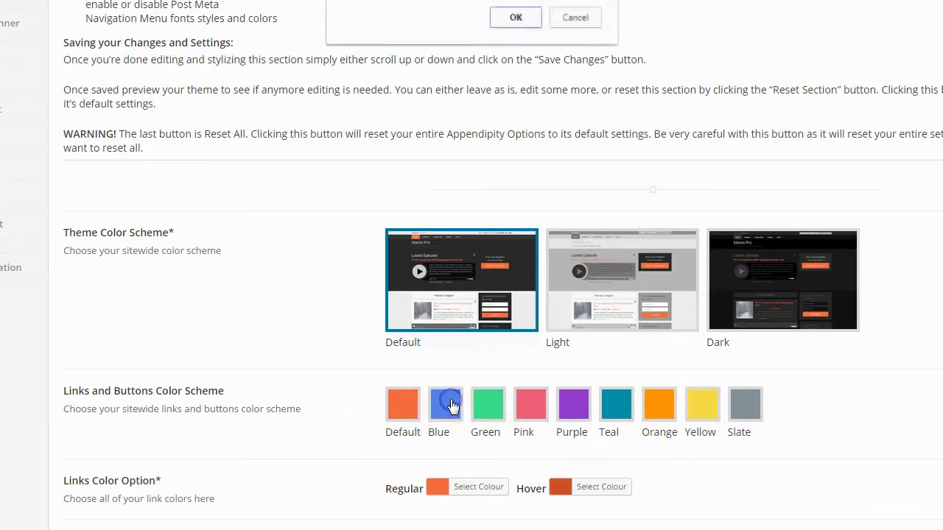
{"action": "left_click", "coordinate": [508, 19]}
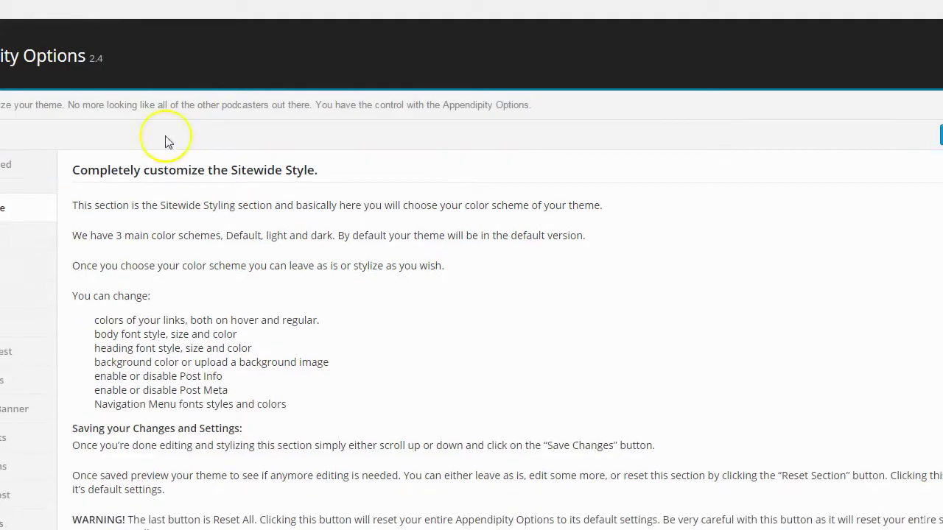
{"action": "scroll", "coordinate": [457, 490], "scroll_direction": "down", "scroll_amount": 5}
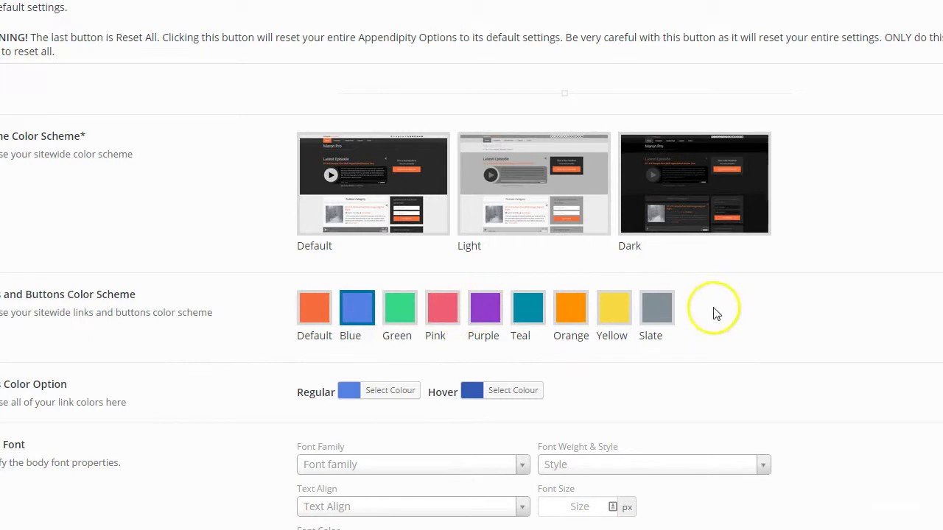
{"action": "left_click", "coordinate": [381, 395]}
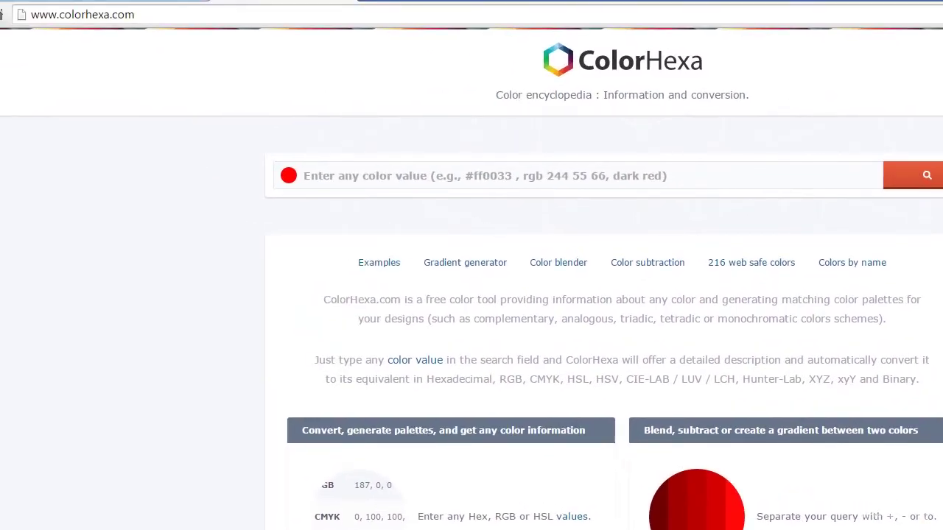
Look up the hex code #5481e6 on ColorHexa
{"action": "left_click", "coordinate": [391, 176]}
{"action": "type", "text": "#5481e6"}
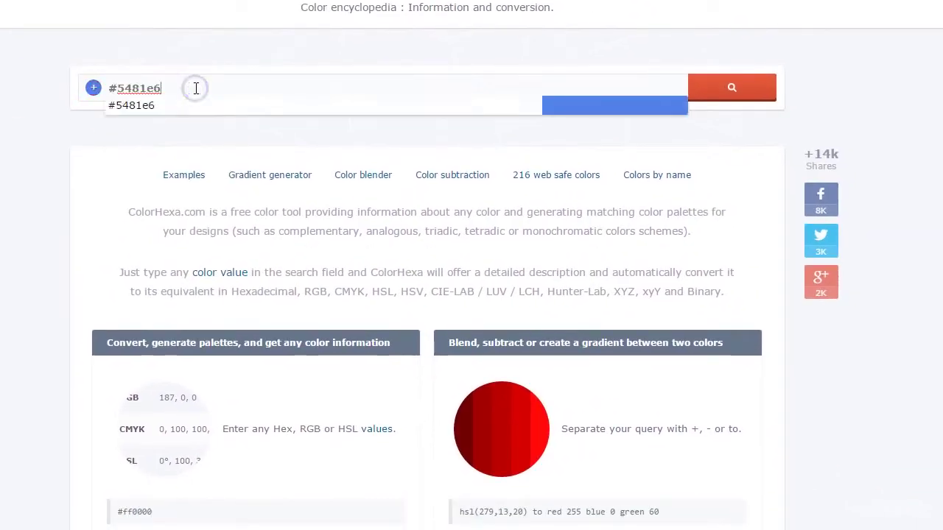
{"action": "left_click", "coordinate": [726, 89]}
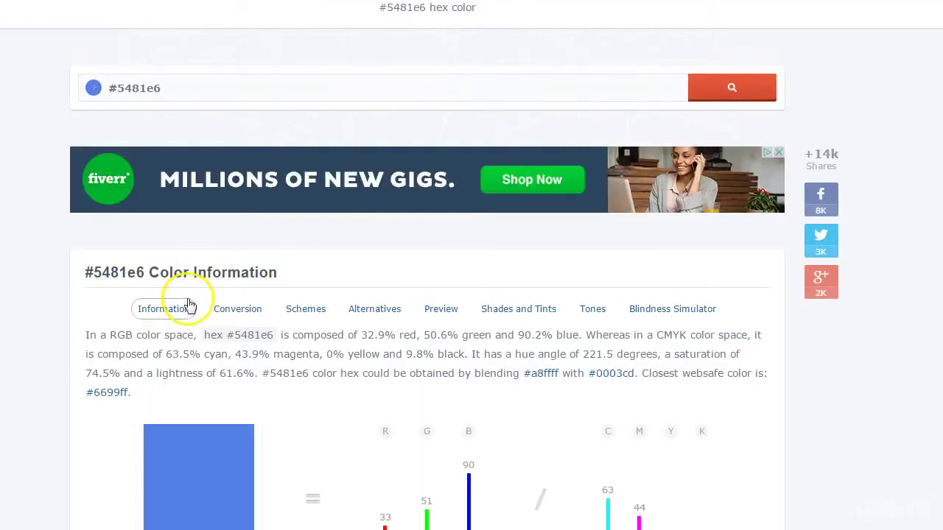
Browse the #5481e6 page's RGB/CMYK breakdown, colour schemes, shades and tints
{"action": "scroll", "coordinate": [190, 304], "scroll_direction": "down", "scroll_amount": 8}
{"action": "scroll", "coordinate": [190, 304], "scroll_direction": "up", "scroll_amount": 3}
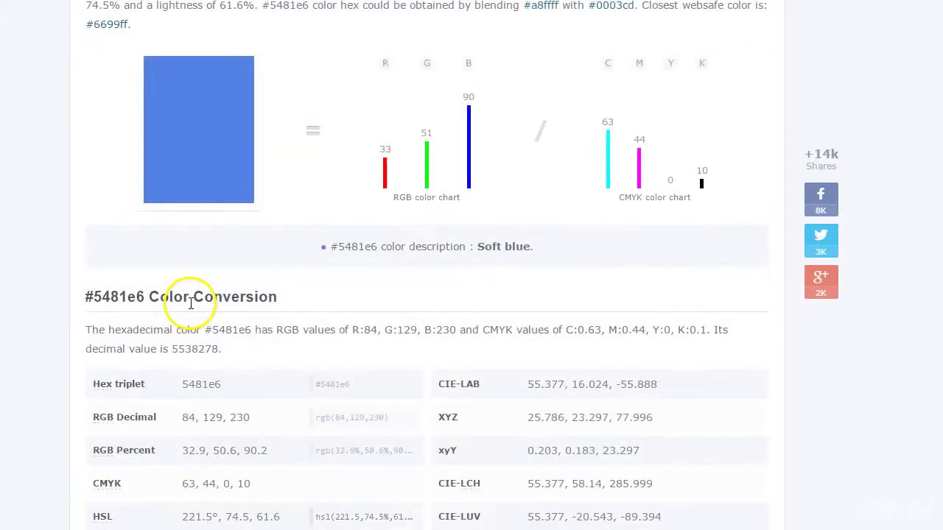
{"action": "scroll", "coordinate": [190, 304], "scroll_direction": "down", "scroll_amount": 1}
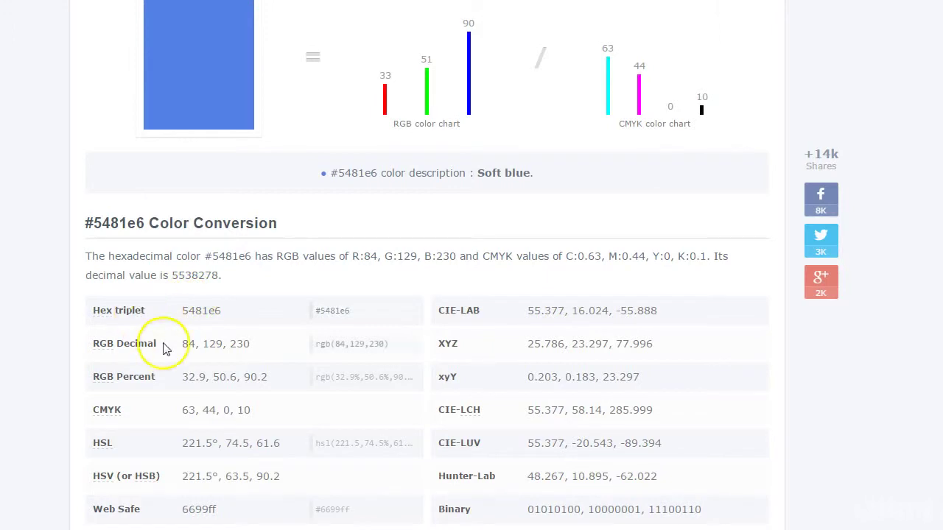
{"action": "scroll", "coordinate": [169, 350], "scroll_direction": "down", "scroll_amount": 2}
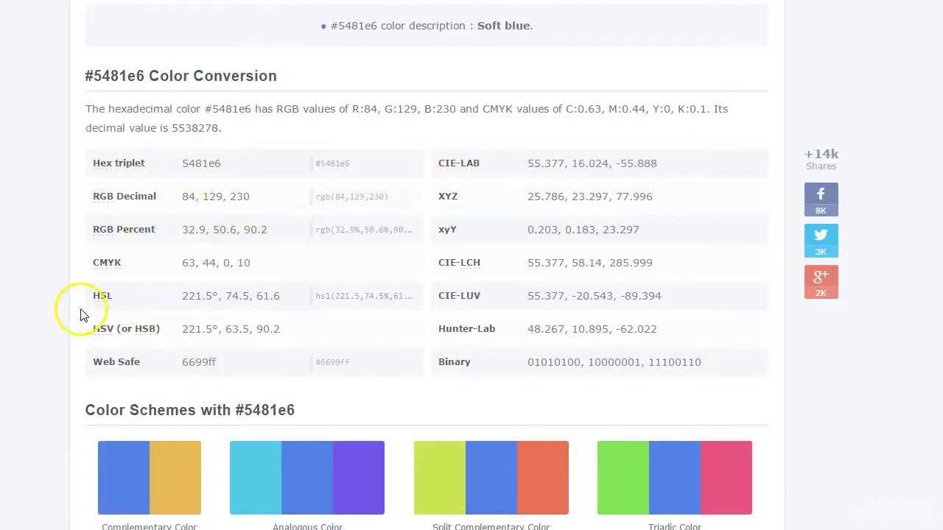
{"action": "scroll", "coordinate": [87, 318], "scroll_direction": "down", "scroll_amount": 1}
{"action": "scroll", "coordinate": [87, 318], "scroll_direction": "down", "scroll_amount": 2}
{"action": "scroll", "coordinate": [87, 319], "scroll_direction": "down", "scroll_amount": 1}
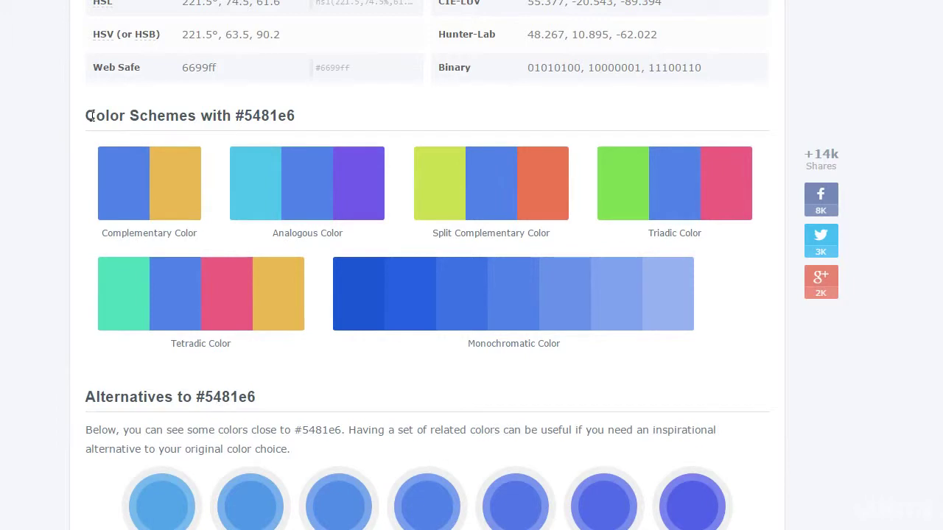
{"action": "mouse_move", "coordinate": [565, 174]}
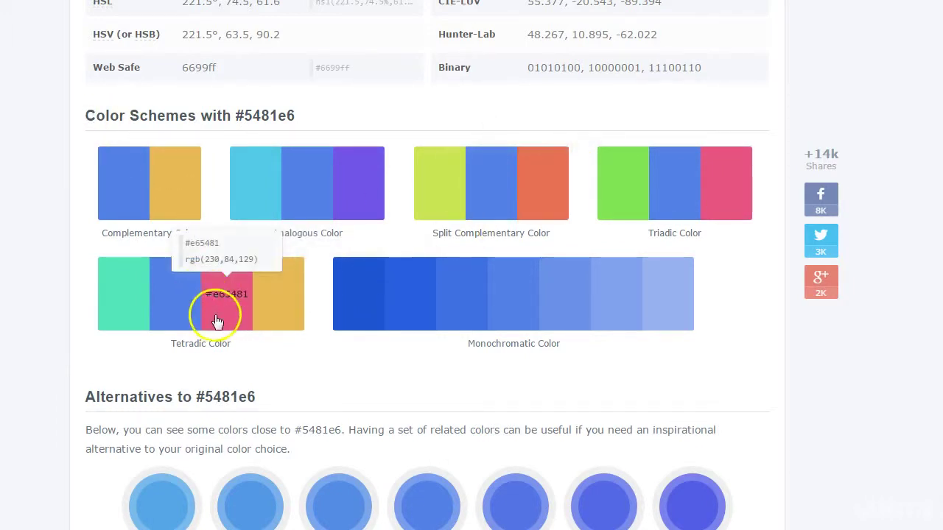
{"action": "scroll", "coordinate": [225, 339], "scroll_direction": "down", "scroll_amount": 15}
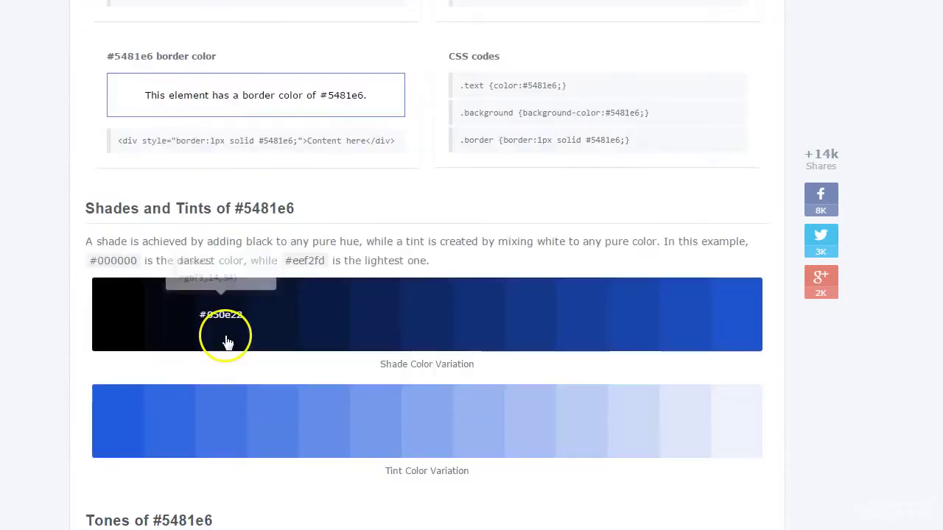
{"action": "scroll", "coordinate": [225, 340], "scroll_direction": "down", "scroll_amount": 2}
{"action": "scroll", "coordinate": [224, 342], "scroll_direction": "up", "scroll_amount": 20}
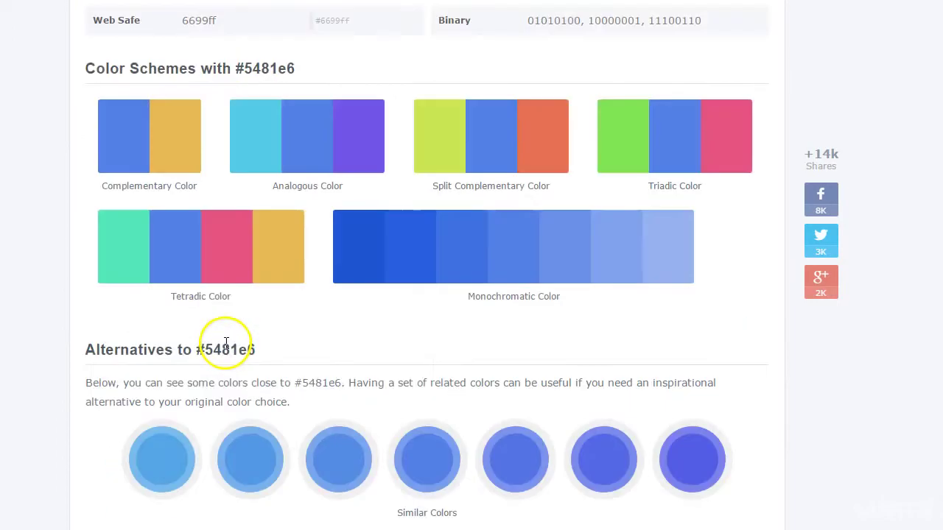
{"action": "scroll", "coordinate": [225, 346], "scroll_direction": "up", "scroll_amount": 5}
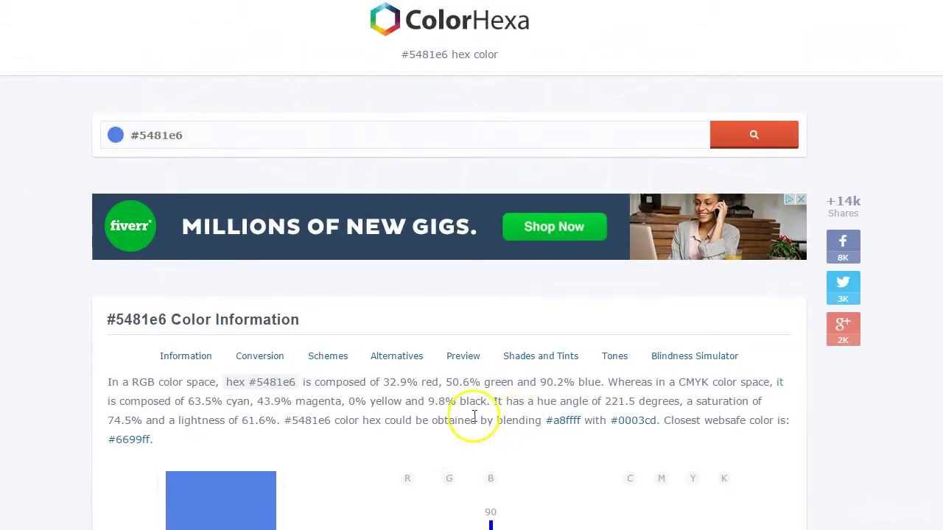
{"action": "scroll", "coordinate": [475, 416], "scroll_direction": "down", "scroll_amount": 3}
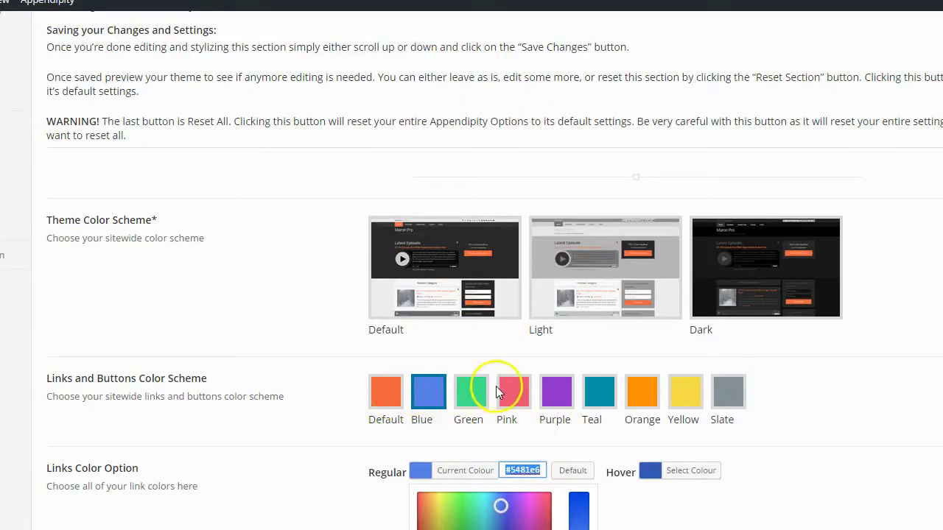
Apply the Green links and buttons preset and preview it on the reloaded site
{"action": "left_click", "coordinate": [485, 402]}
{"action": "left_click", "coordinate": [496, 78]}
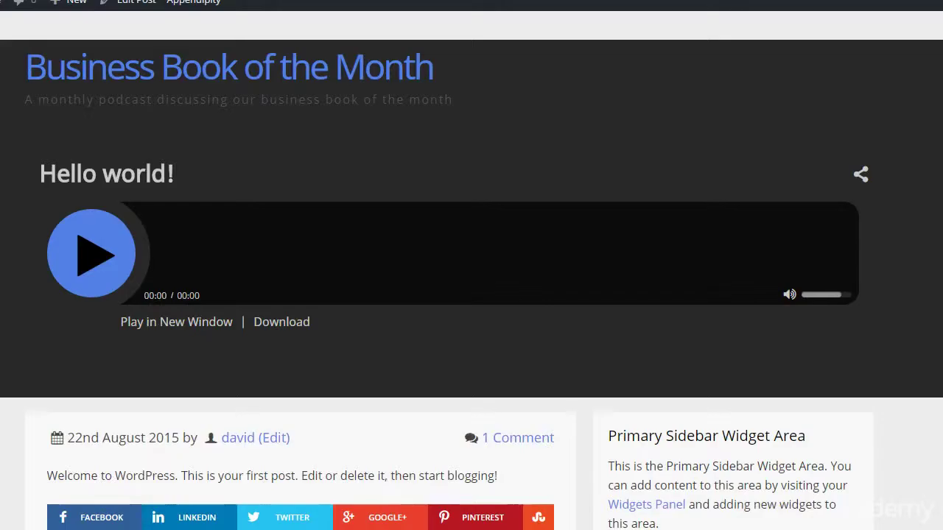
{"action": "key", "text": "F5"}
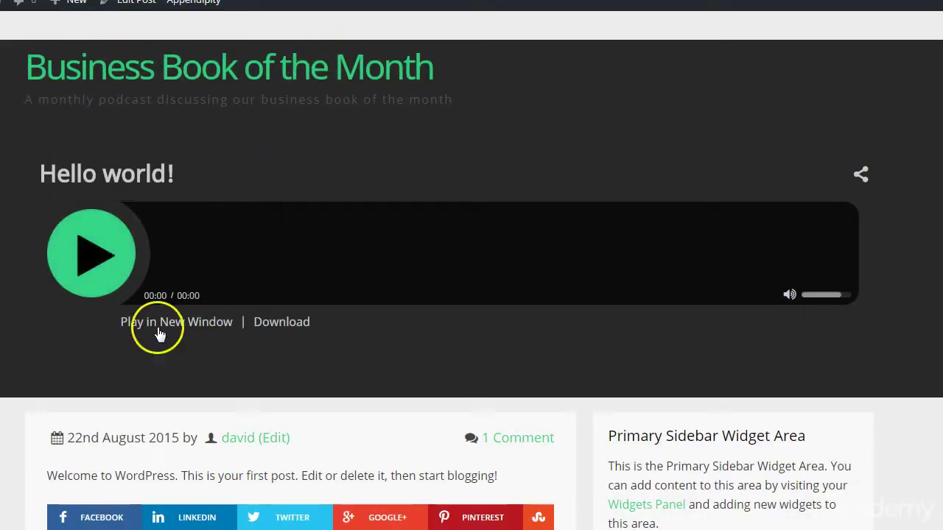
{"action": "scroll", "coordinate": [177, 396], "scroll_direction": "down", "scroll_amount": 4}
{"action": "scroll", "coordinate": [176, 397], "scroll_direction": "down", "scroll_amount": 3}
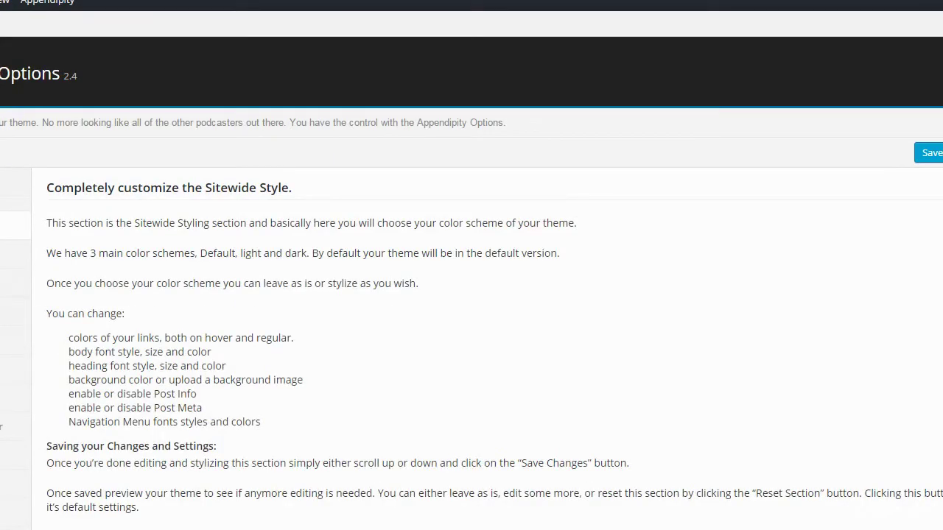
{"action": "scroll", "coordinate": [206, 361], "scroll_direction": "down", "scroll_amount": 6}
Restore the Default orange links and buttons preset and preview it on the front page
{"action": "left_click", "coordinate": [372, 396]}
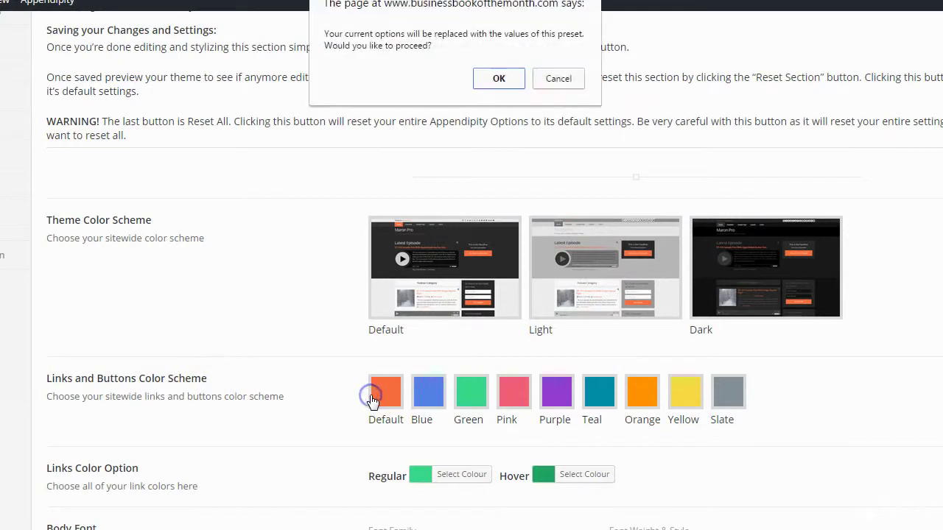
{"action": "left_click", "coordinate": [490, 78]}
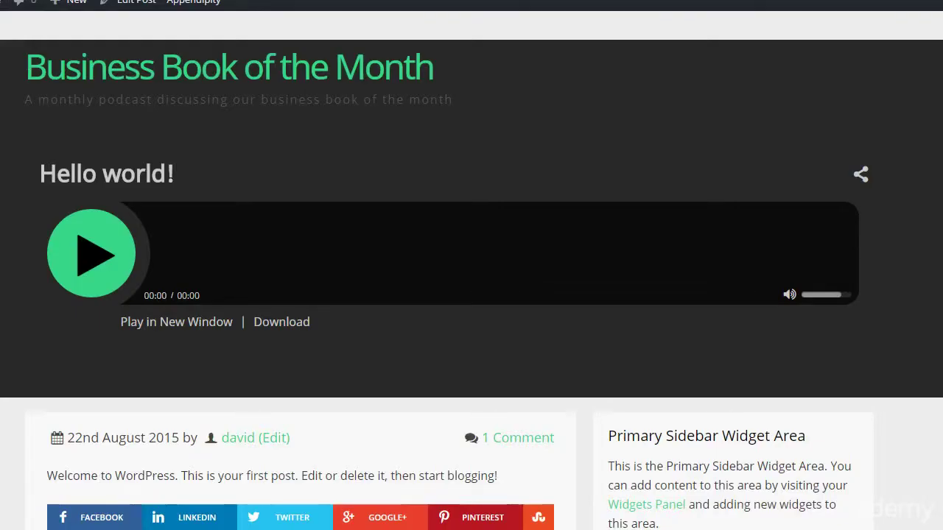
{"action": "key", "text": "F5"}
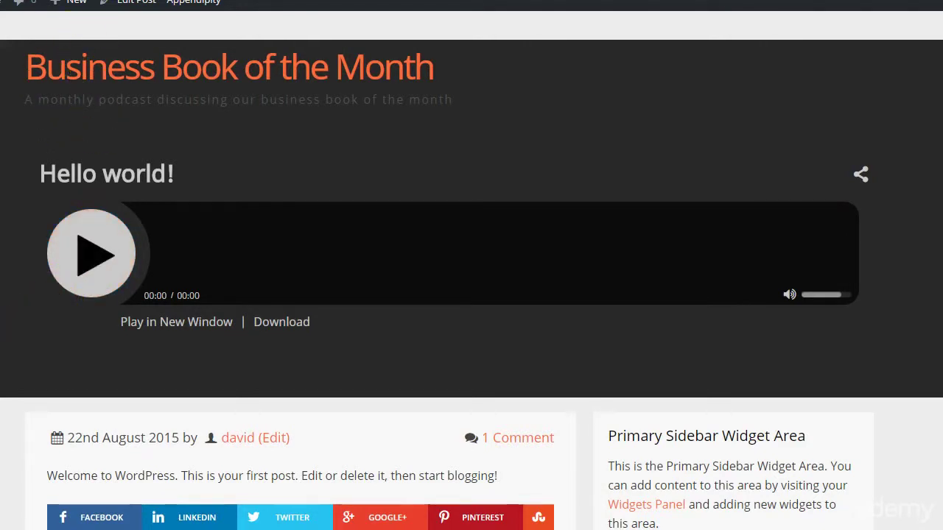
{"action": "key", "text": "ctrl+Tab"}
{"action": "scroll", "coordinate": [88, 359], "scroll_direction": "down", "scroll_amount": 4}
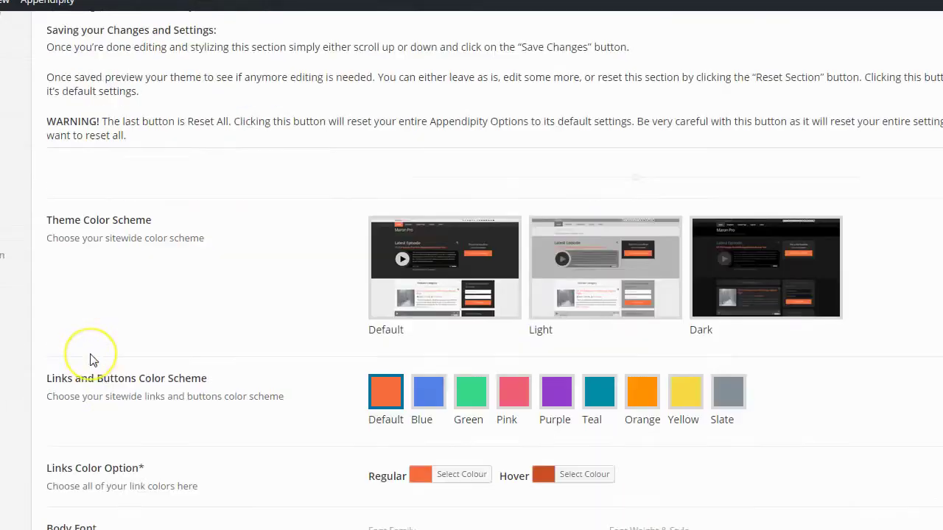
{"action": "scroll", "coordinate": [96, 336], "scroll_direction": "down", "scroll_amount": 3}
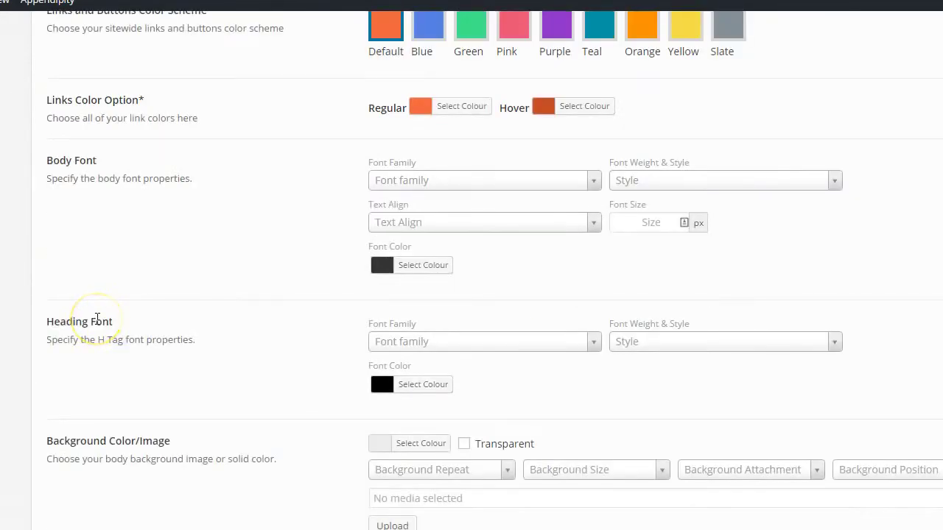
{"action": "scroll", "coordinate": [96, 316], "scroll_direction": "down", "scroll_amount": 2}
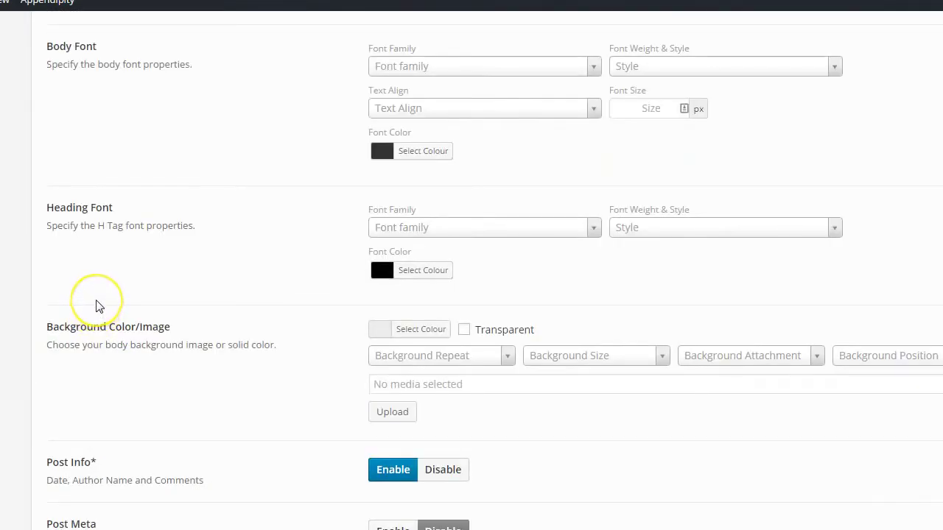
{"action": "scroll", "coordinate": [96, 305], "scroll_direction": "up", "scroll_amount": 5}
{"action": "scroll", "coordinate": [103, 291], "scroll_direction": "down", "scroll_amount": 1}
{"action": "scroll", "coordinate": [184, 213], "scroll_direction": "down", "scroll_amount": 1}
{"action": "scroll", "coordinate": [184, 214], "scroll_direction": "down", "scroll_amount": 2}
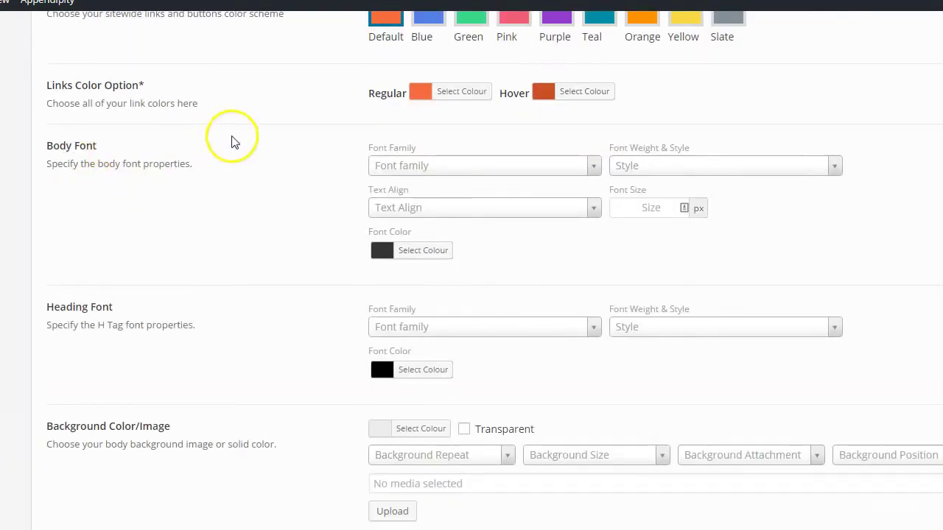
{"action": "left_click", "coordinate": [398, 166]}
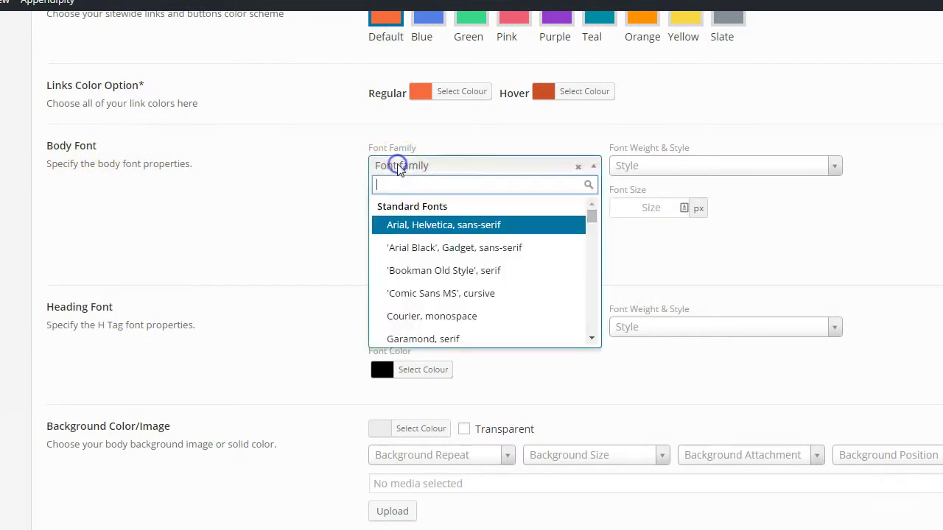
{"action": "left_click", "coordinate": [283, 187]}
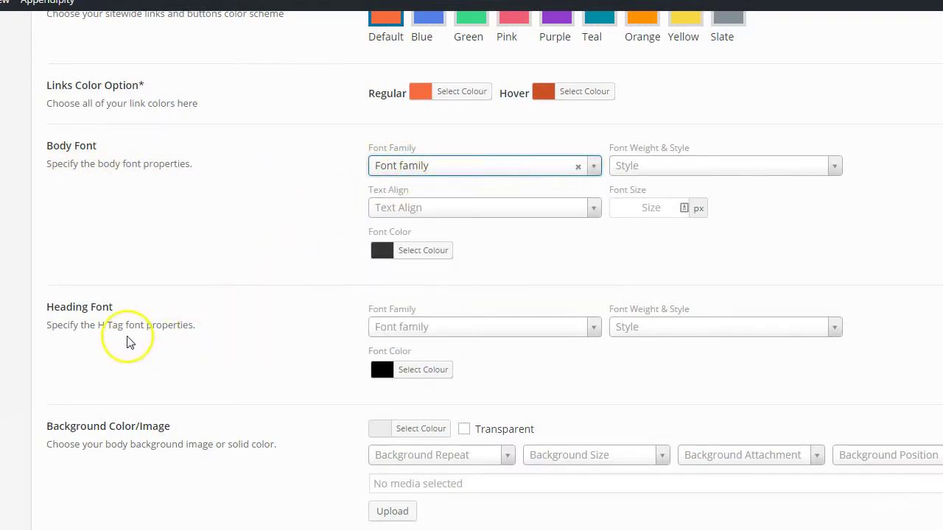
{"action": "scroll", "coordinate": [185, 343], "scroll_direction": "down", "scroll_amount": 1}
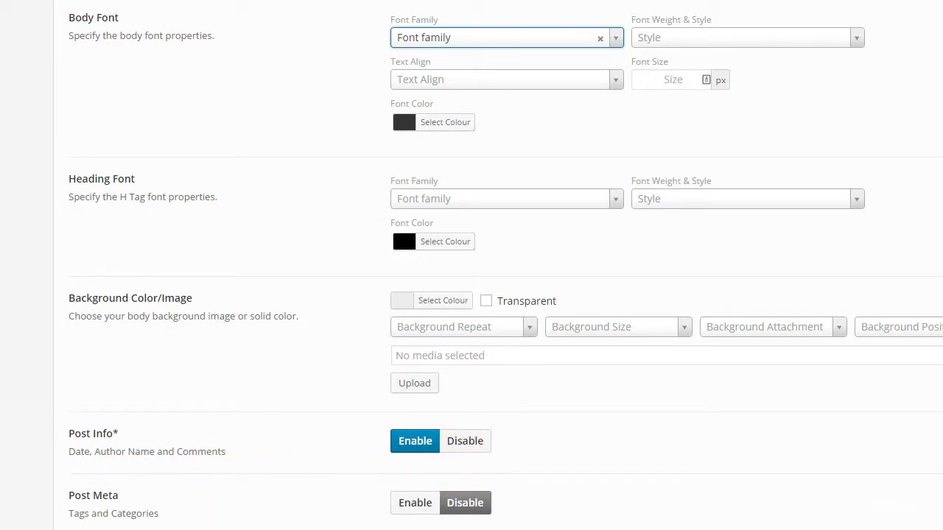
{"action": "scroll", "coordinate": [402, 218], "scroll_direction": "up", "scroll_amount": 10}
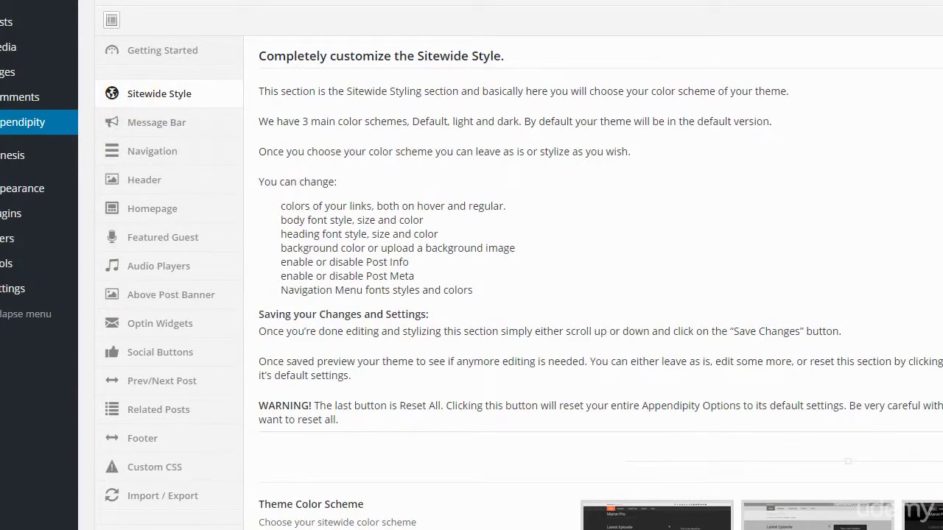
Show the Message Bar settings down to the Sitewide Message Bar Editor
{"action": "left_click", "coordinate": [157, 122]}
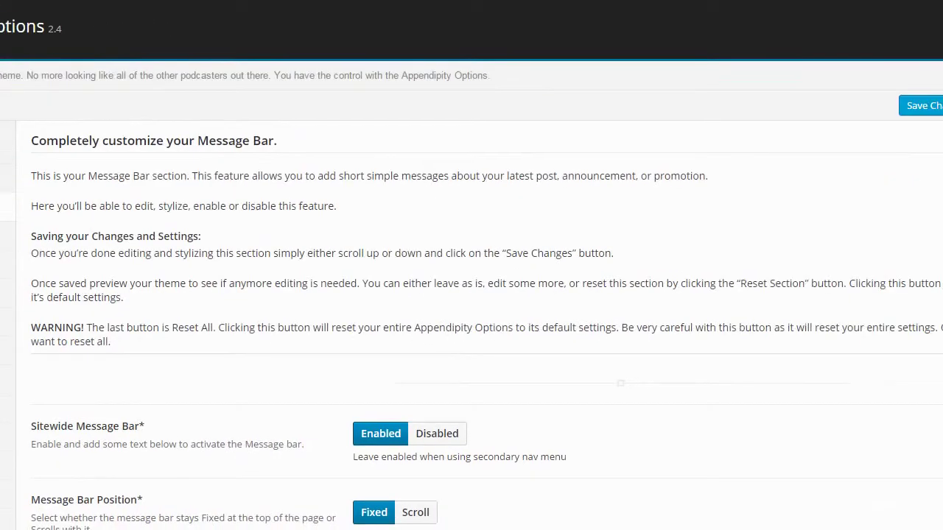
{"action": "scroll", "coordinate": [472, 295], "scroll_direction": "down", "scroll_amount": 5}
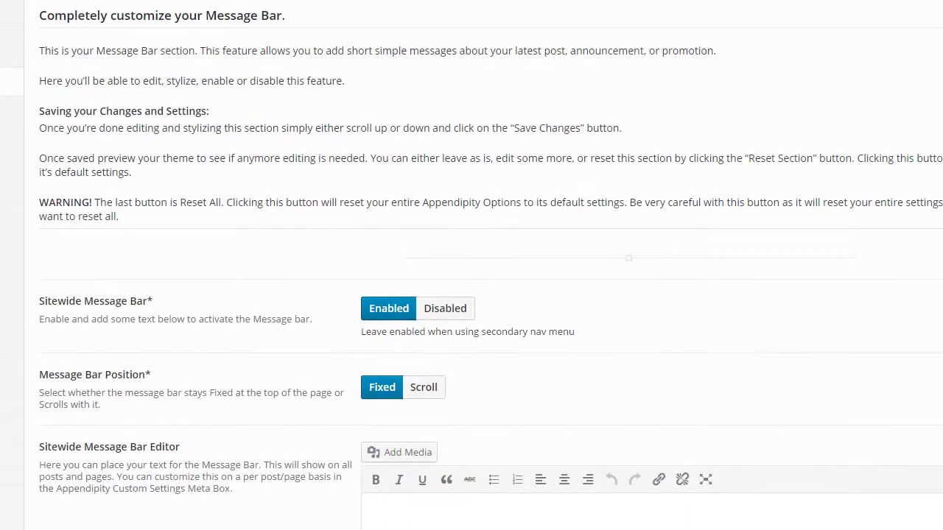
{"action": "scroll", "coordinate": [566, 298], "scroll_direction": "down", "scroll_amount": 1}
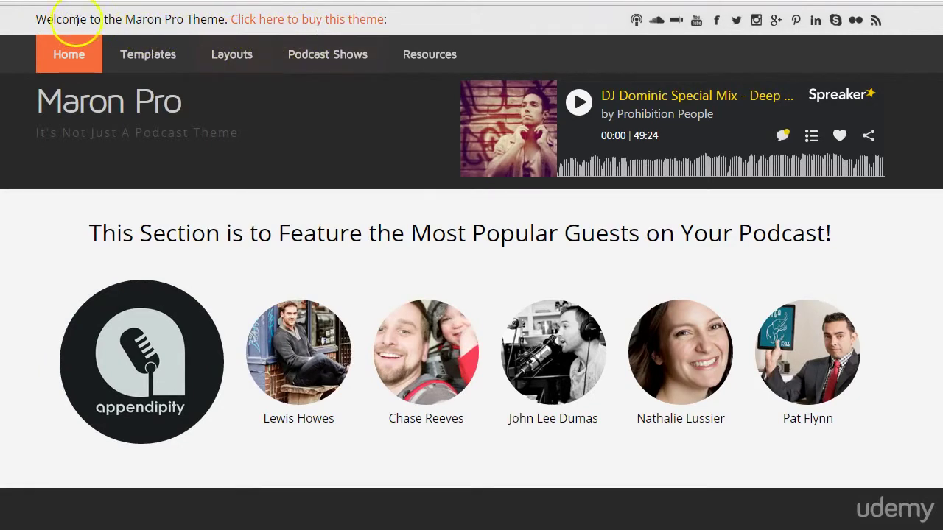
Select and examine the Maron Pro demo's top-bar welcome message
{"action": "left_click_drag", "start_coordinate": [65, 20], "coordinate": [408, 20]}
{"action": "left_click", "coordinate": [409, 20]}
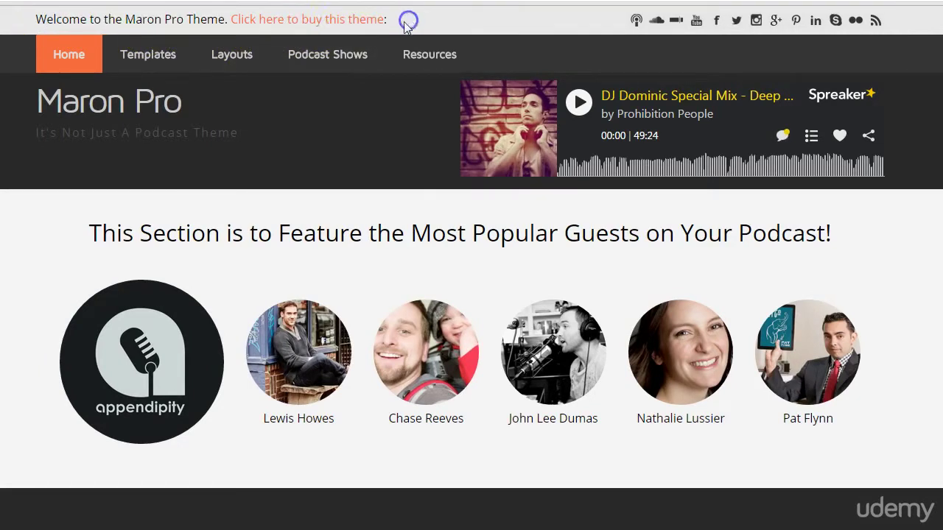
{"action": "scroll", "coordinate": [472, 266], "scroll_direction": "down", "scroll_amount": 1}
{"action": "scroll", "coordinate": [471, 265], "scroll_direction": "up", "scroll_amount": 1}
{"action": "scroll", "coordinate": [472, 266], "scroll_direction": "down", "scroll_amount": 1}
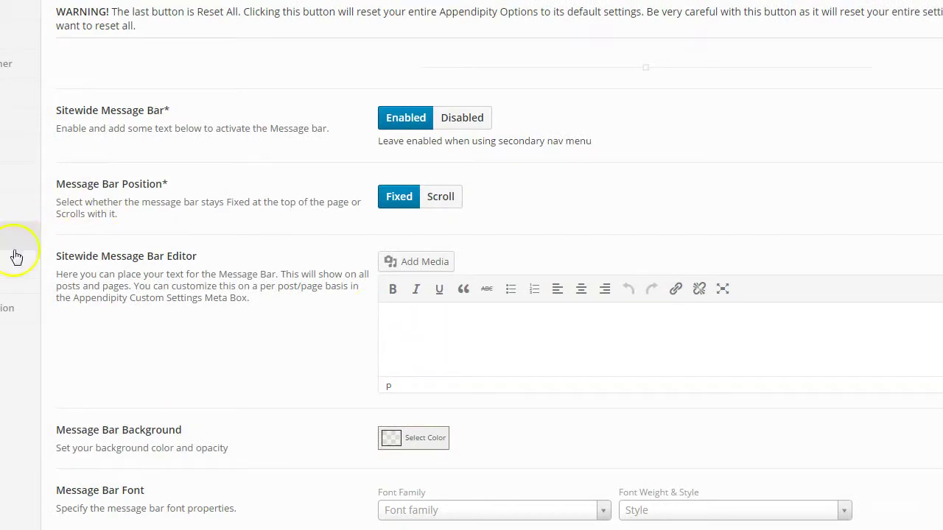
Paste the Business Book of the Month welcome with its iTunes subscribe link into the Message Bar Editor
{"action": "left_click", "coordinate": [426, 340]}
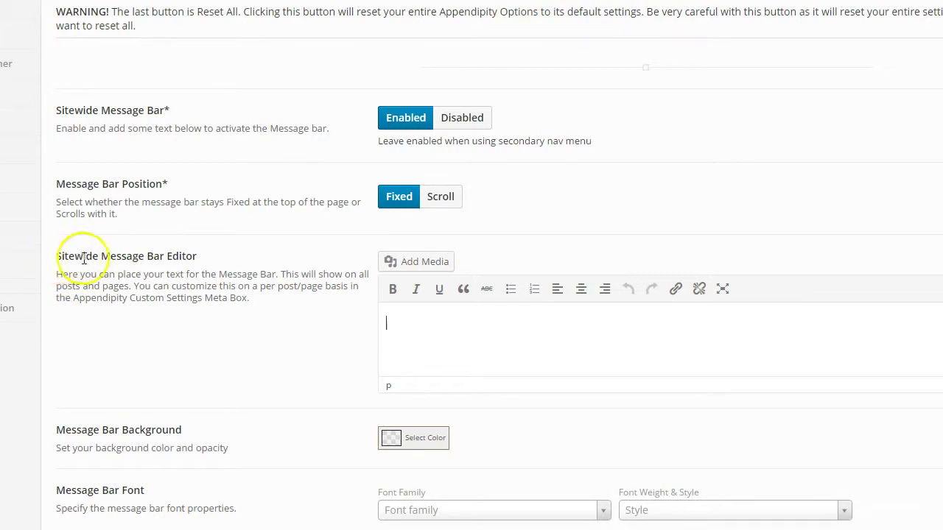
{"action": "left_click", "coordinate": [438, 328]}
{"action": "type", "text": "Welcome to Business Book of the Month. Click here to subscribe to the podcast in iTunes."}
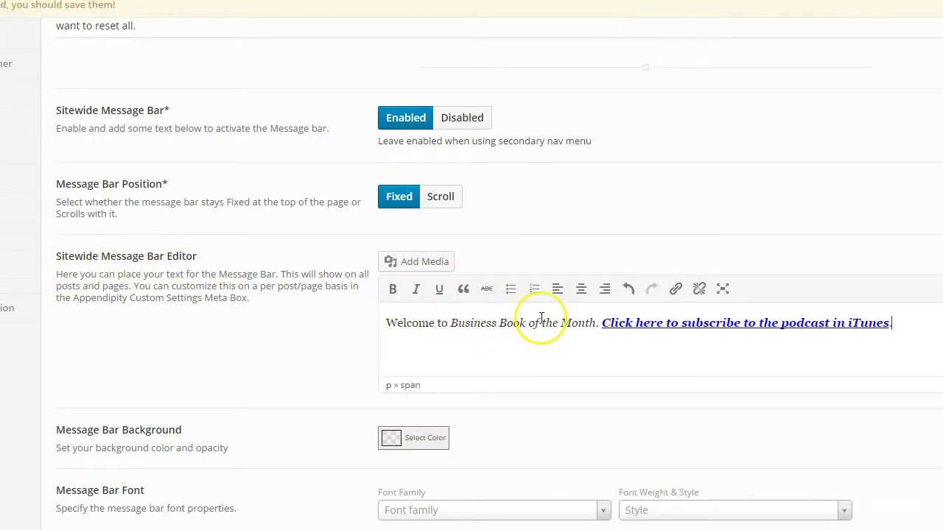
{"action": "left_click", "coordinate": [911, 330]}
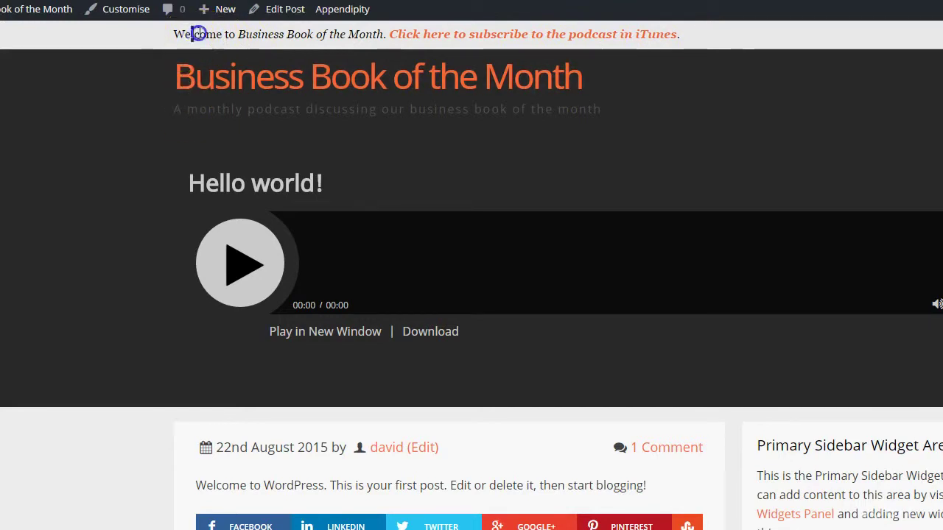
{"action": "left_click_drag", "start_coordinate": [177, 35], "coordinate": [243, 36]}
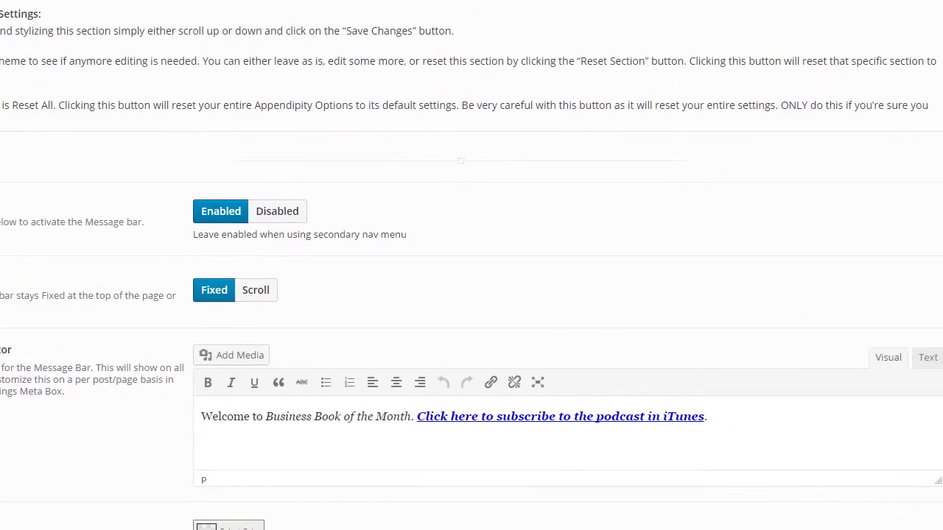
Switch the Message Bar editor to Text view and delete all of its welcome-message HTML markup
{"action": "left_click", "coordinate": [929, 359]}
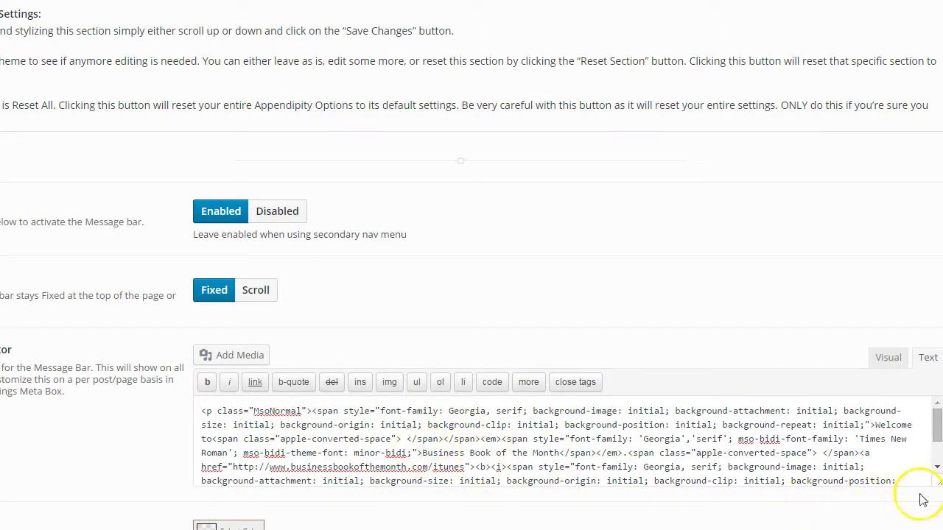
{"action": "scroll", "coordinate": [904, 483], "scroll_direction": "down", "scroll_amount": 3}
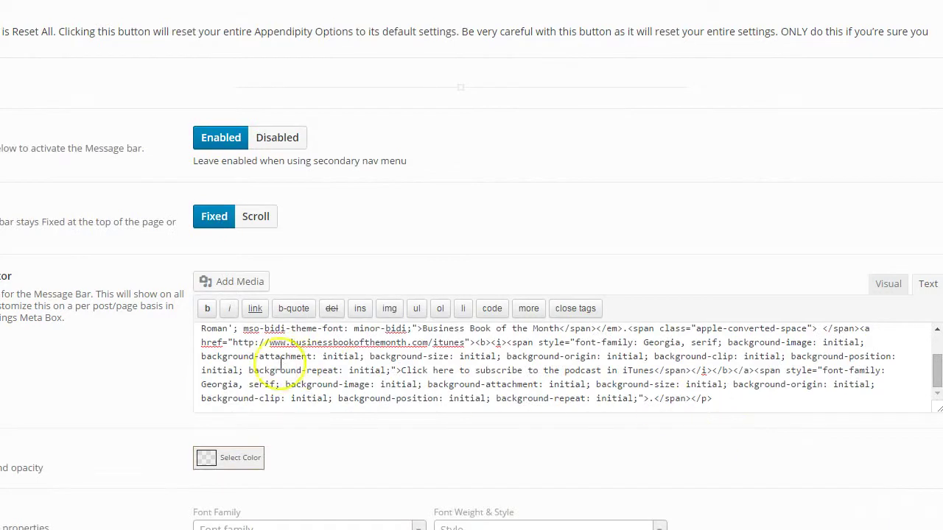
{"action": "left_click_drag", "start_coordinate": [201, 329], "coordinate": [712, 398]}
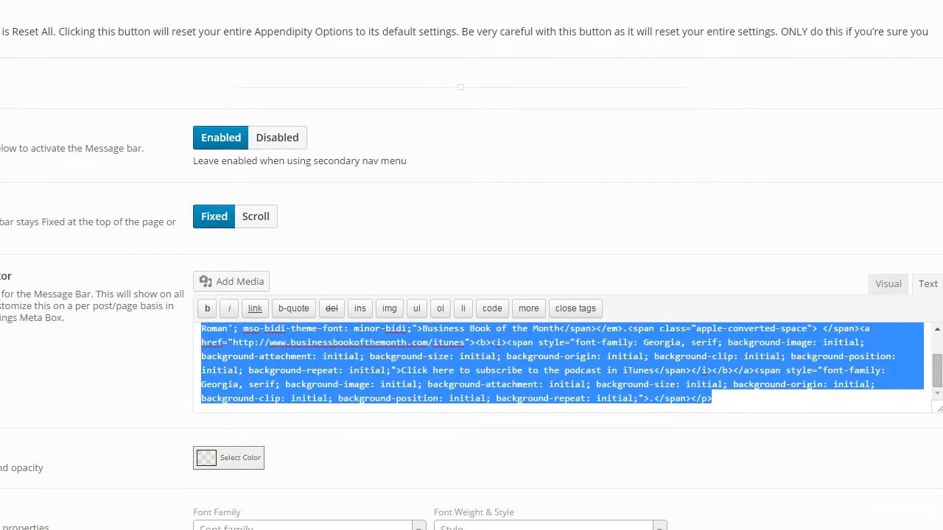
{"action": "key", "text": "BackSpace"}
{"action": "left_click_drag", "start_coordinate": [879, 368], "coordinate": [32, 312]}
{"action": "key", "text": "BackSpace"}
{"action": "left_click", "coordinate": [480, 362]}
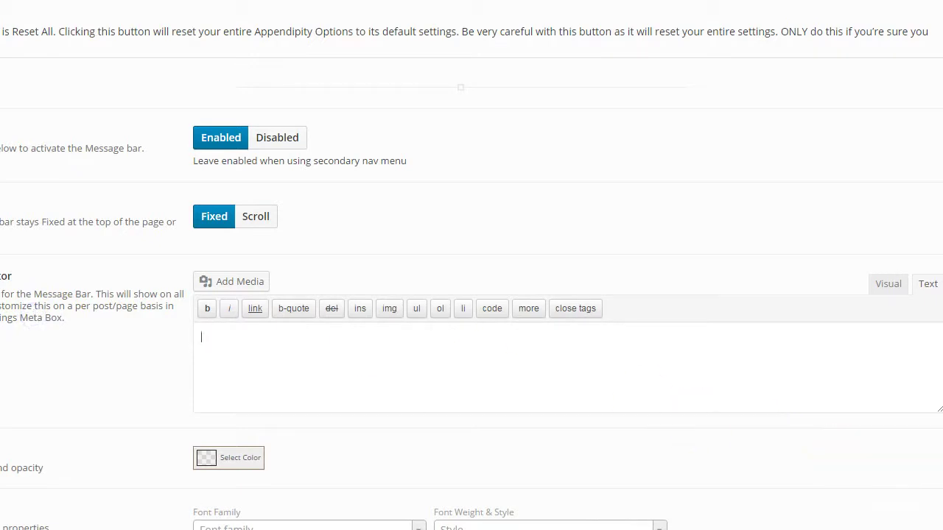
Paste the welcome message into a blank Notepad document and copy it back as one plain-text line
{"action": "key", "text": "alt+Tab"}
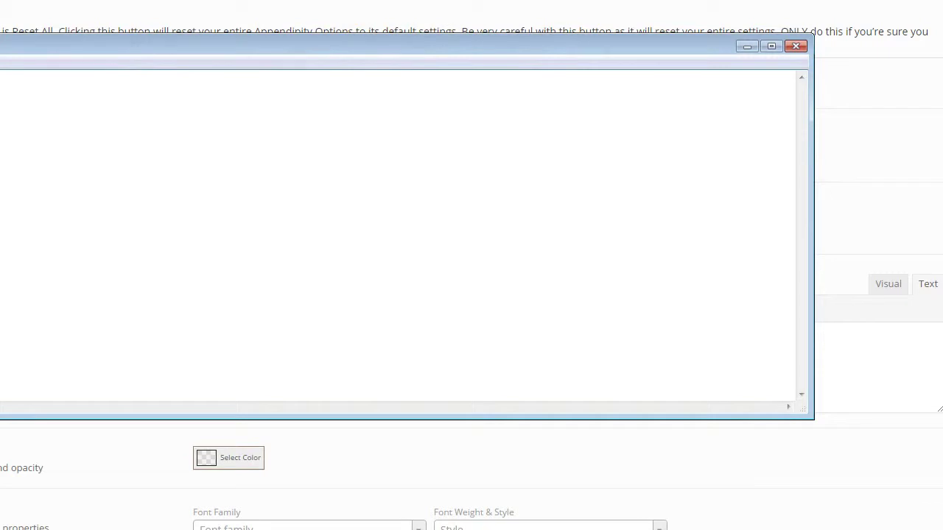
{"action": "key", "text": "ctrl+v"}
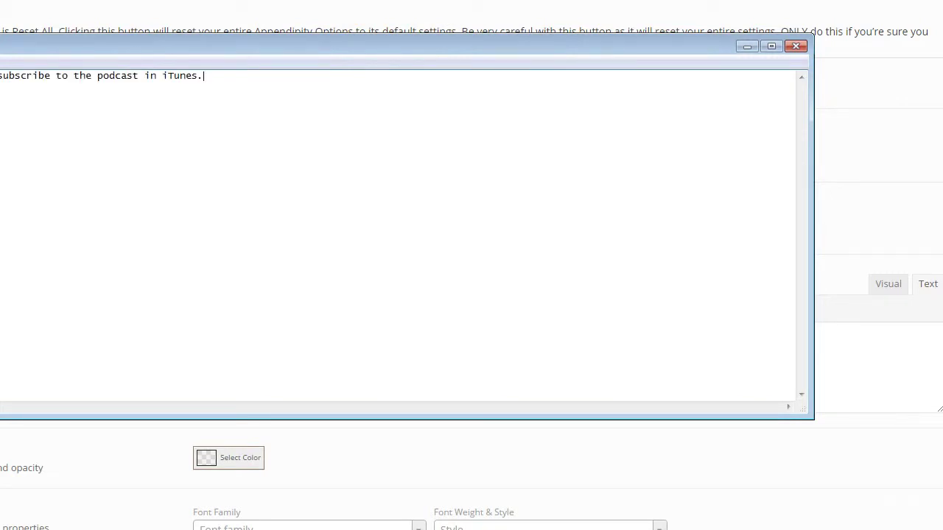
{"action": "left_click_drag", "start_coordinate": [0, 52], "coordinate": [169, 113]}
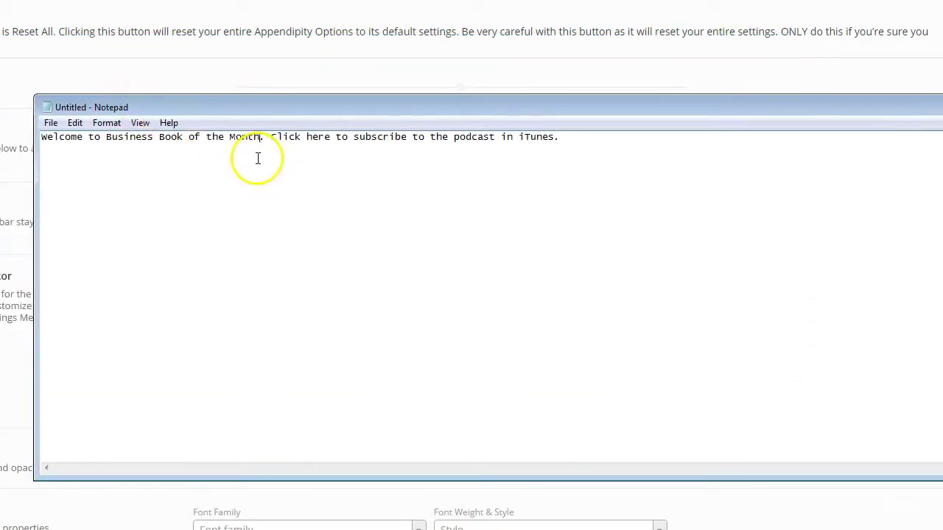
{"action": "left_click_drag", "start_coordinate": [569, 146], "coordinate": [41, 140]}
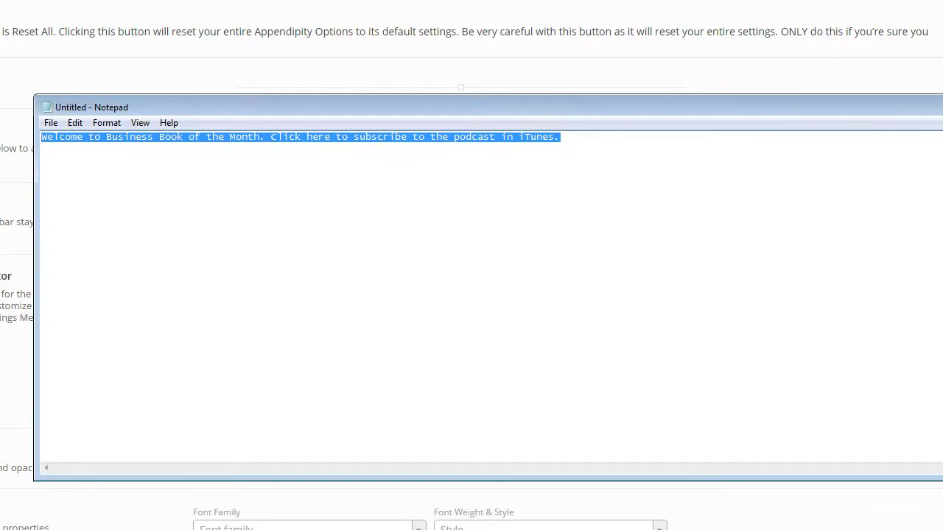
{"action": "key", "text": "alt+Tab"}
Paste the plain-text welcome message into the empty editor, then reload the Hello world! post
{"action": "left_click", "coordinate": [303, 358]}
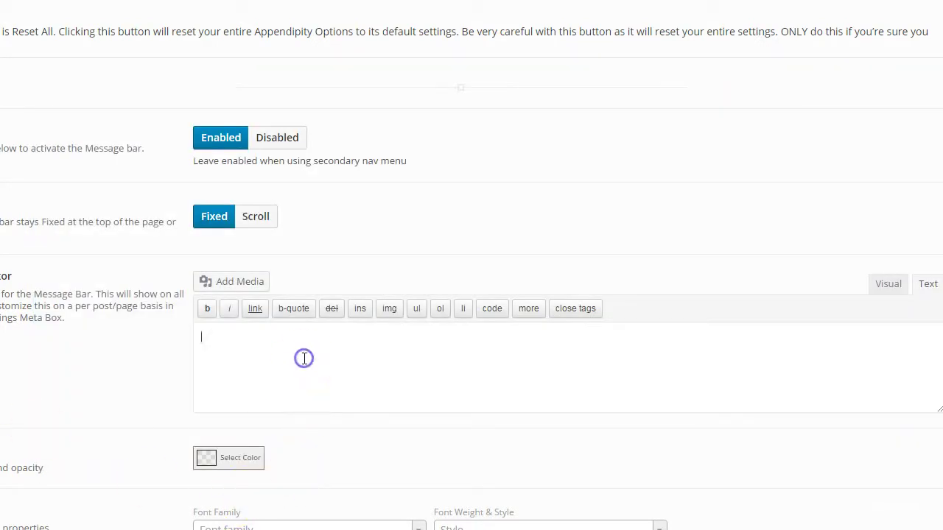
{"action": "type", "text": "Welcome to Business Book of the Month. Click here to subscribe to the podcast in iTunes."}
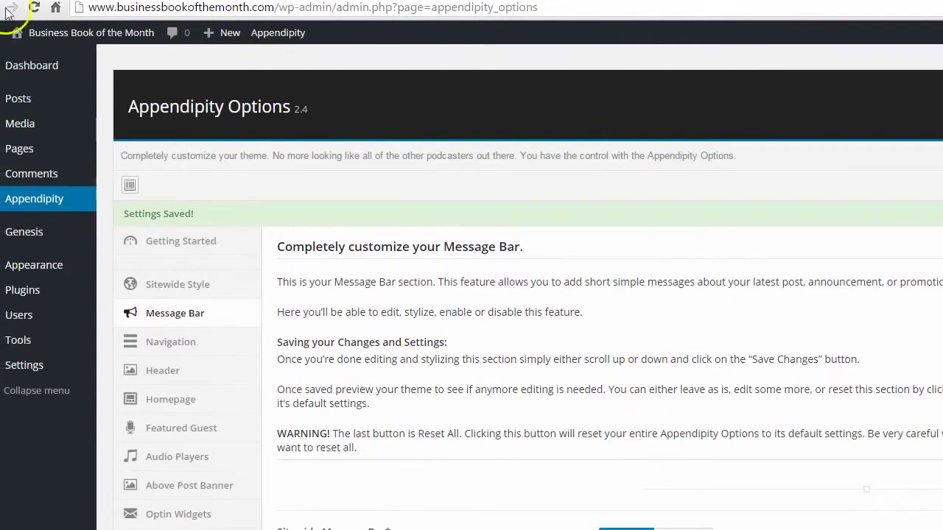
{"action": "left_click", "coordinate": [5, 9]}
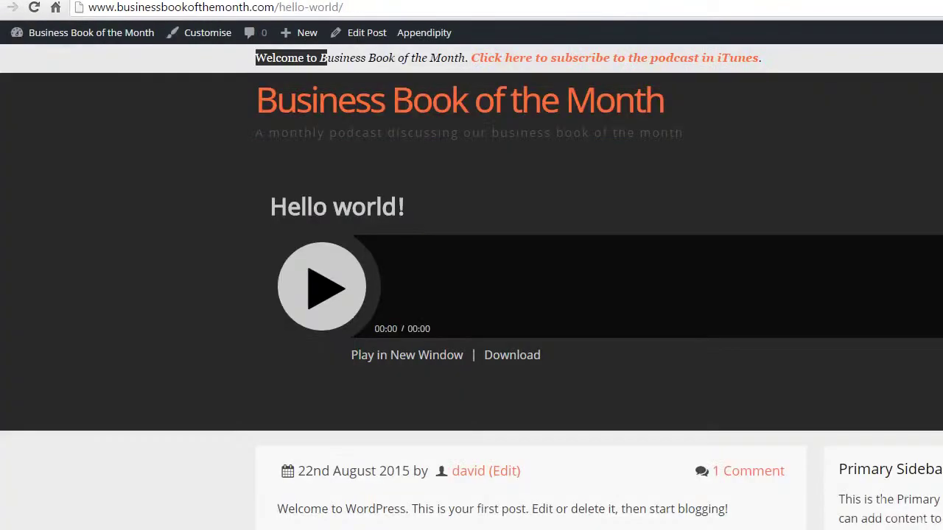
{"action": "left_click", "coordinate": [35, 9]}
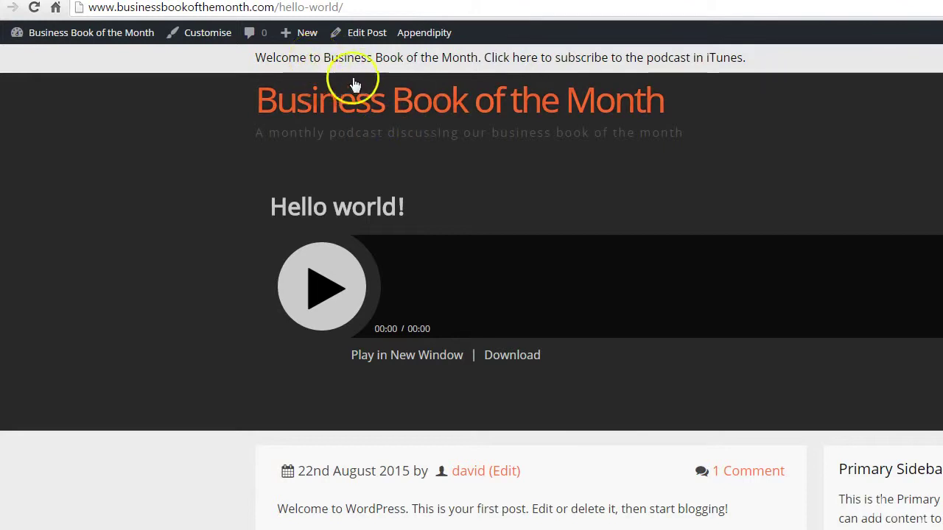
Open the Appendipity options page and compare it with the Hello world! post tab
{"action": "left_click", "coordinate": [273, 32]}
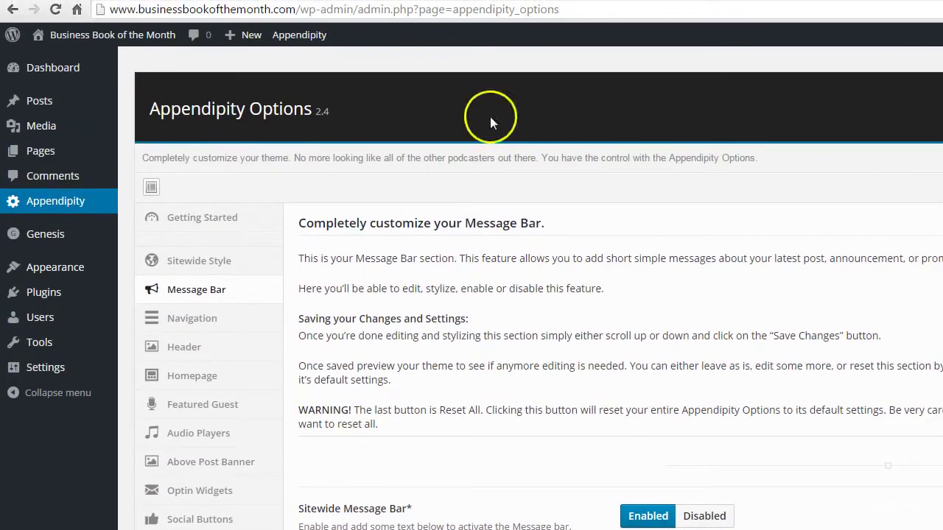
{"action": "left_click_drag", "start_coordinate": [302, 12], "coordinate": [109, 9]}
{"action": "key", "text": "ctrl+c"}
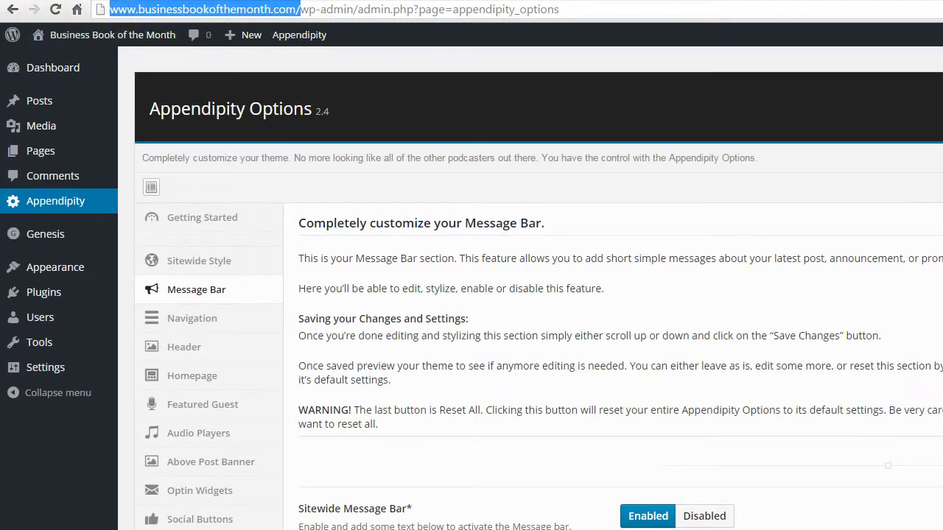
{"action": "key", "text": "ctrl+Tab"}
{"action": "left_click", "coordinate": [184, 9]}
{"action": "key", "text": "ctrl+Tab"}
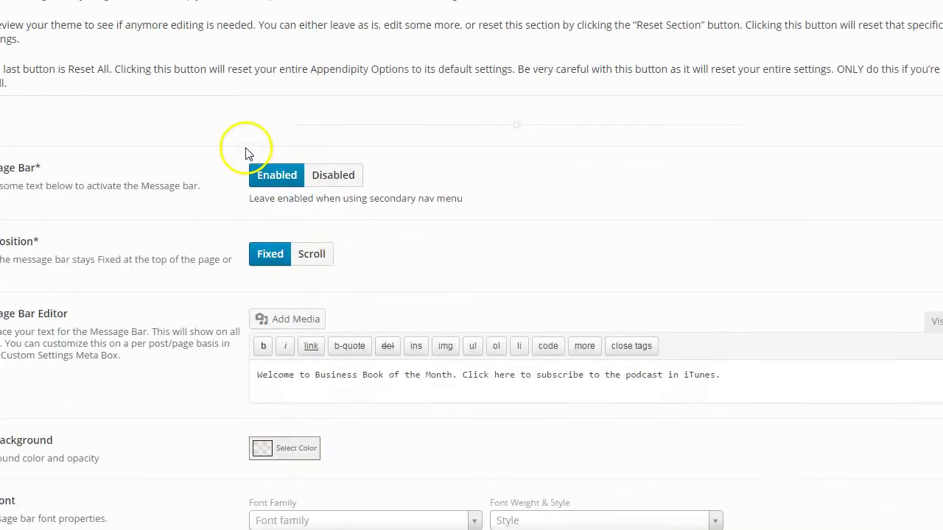
Switch the Message Bar editor to Visual and select the iTunes subscribe sentence
{"action": "scroll", "coordinate": [246, 153], "scroll_direction": "down", "scroll_amount": 3}
{"action": "scroll", "coordinate": [247, 147], "scroll_direction": "up", "scroll_amount": 2}
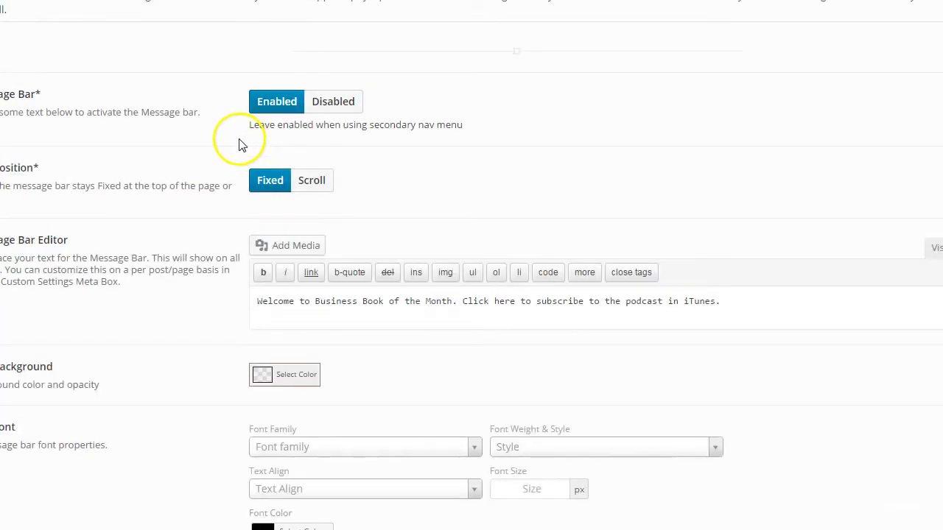
{"action": "scroll", "coordinate": [238, 143], "scroll_direction": "down", "scroll_amount": 2}
{"action": "scroll", "coordinate": [221, 118], "scroll_direction": "up", "scroll_amount": 4}
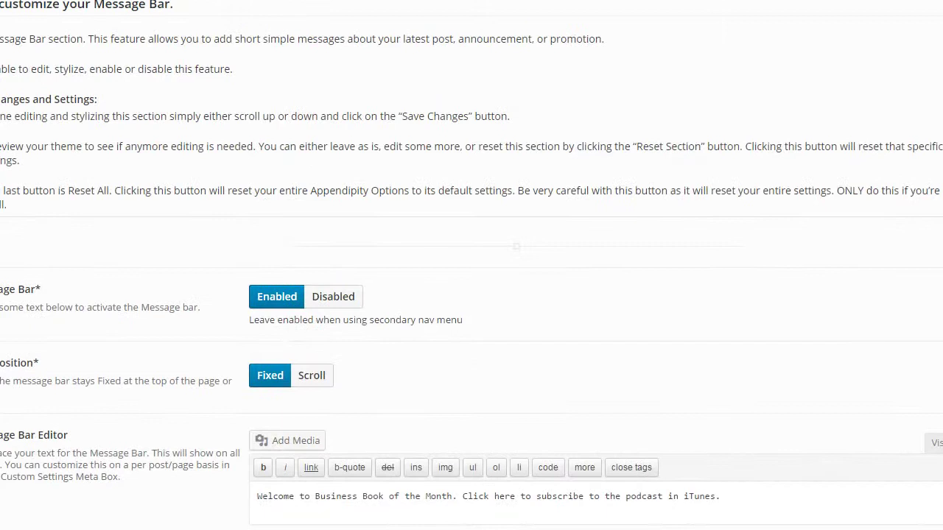
{"action": "scroll", "coordinate": [642, 243], "scroll_direction": "down", "scroll_amount": 5}
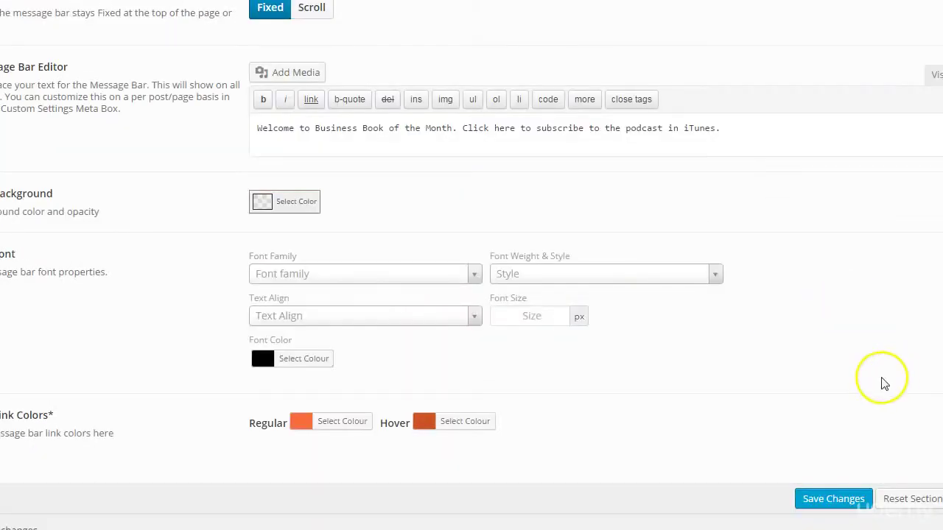
{"action": "scroll", "coordinate": [693, 353], "scroll_direction": "up", "scroll_amount": 3}
{"action": "left_click", "coordinate": [510, 375]}
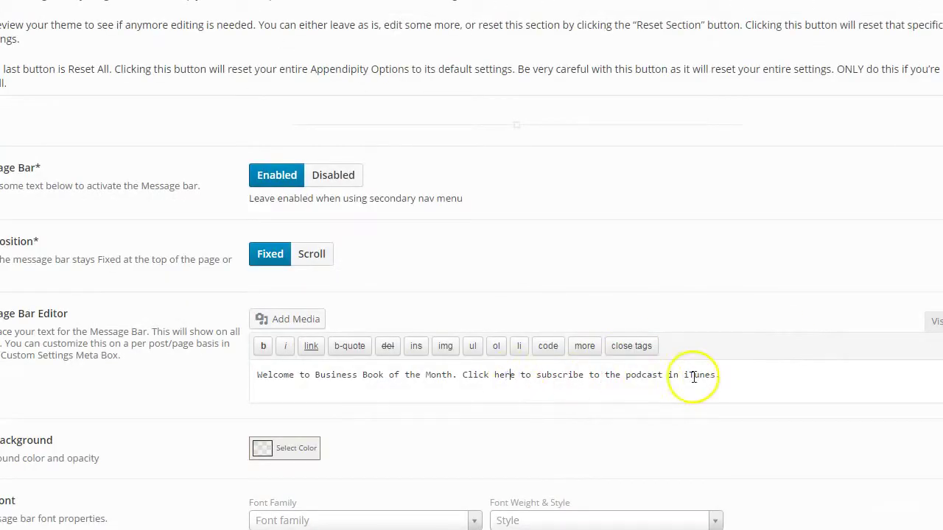
{"action": "left_click", "coordinate": [936, 324]}
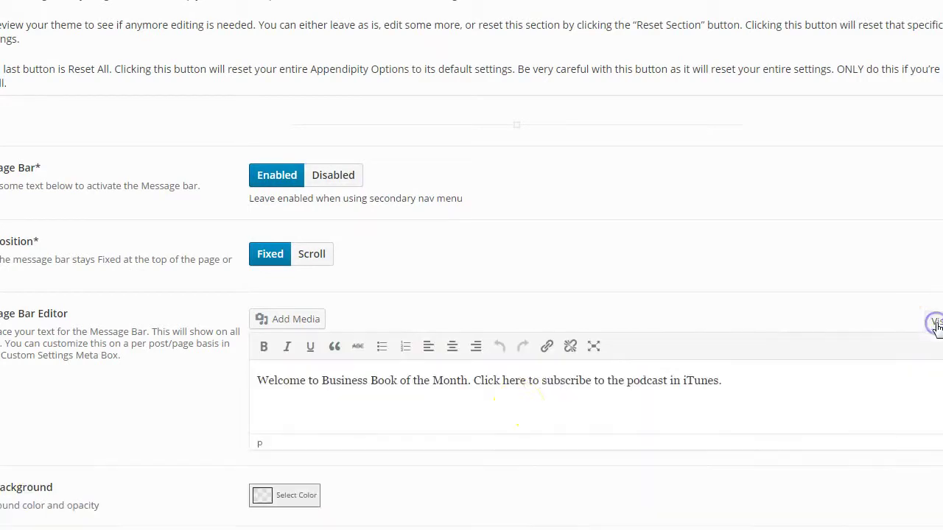
{"action": "left_click_drag", "start_coordinate": [719, 381], "coordinate": [485, 381]}
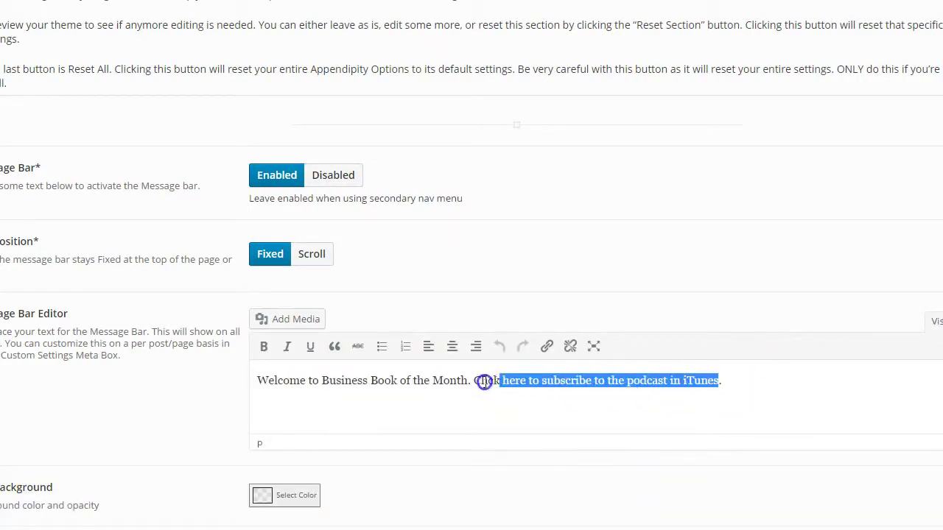
{"action": "left_click", "coordinate": [546, 346]}
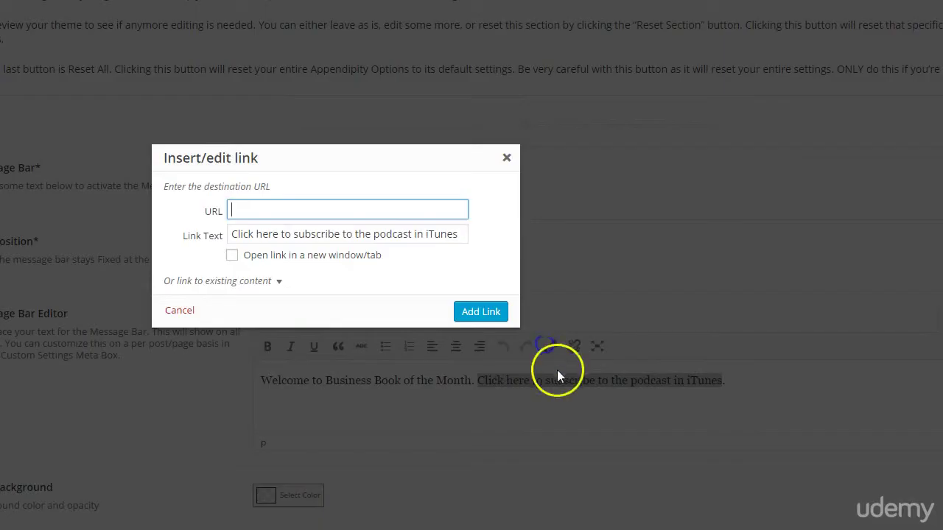
{"action": "key", "text": "ctrl+v"}
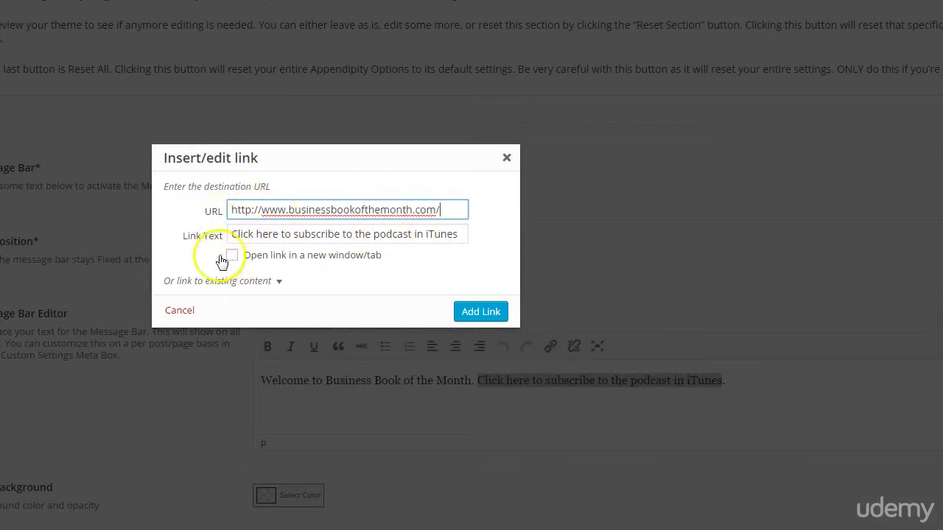
{"action": "left_click", "coordinate": [471, 311]}
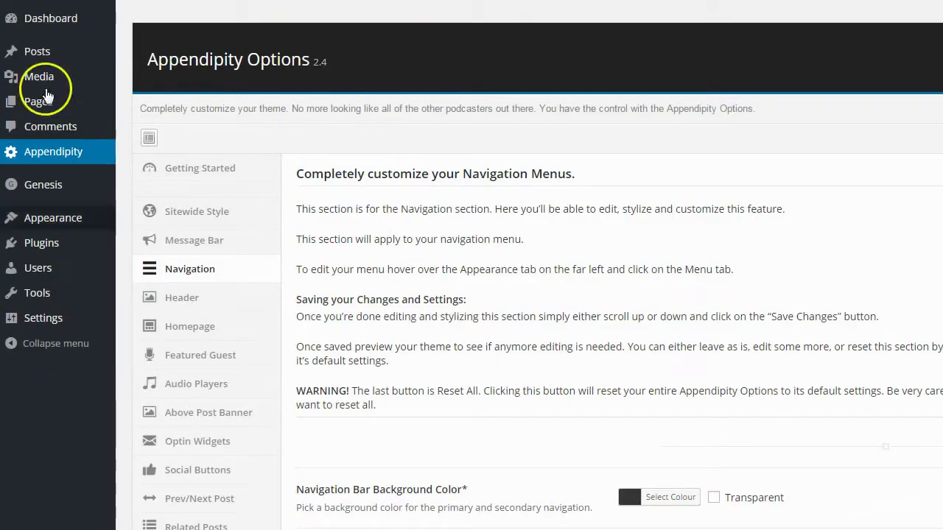
View the site's front end and read the note about previewing the theme
{"action": "mouse_move", "coordinate": [15, 9]}
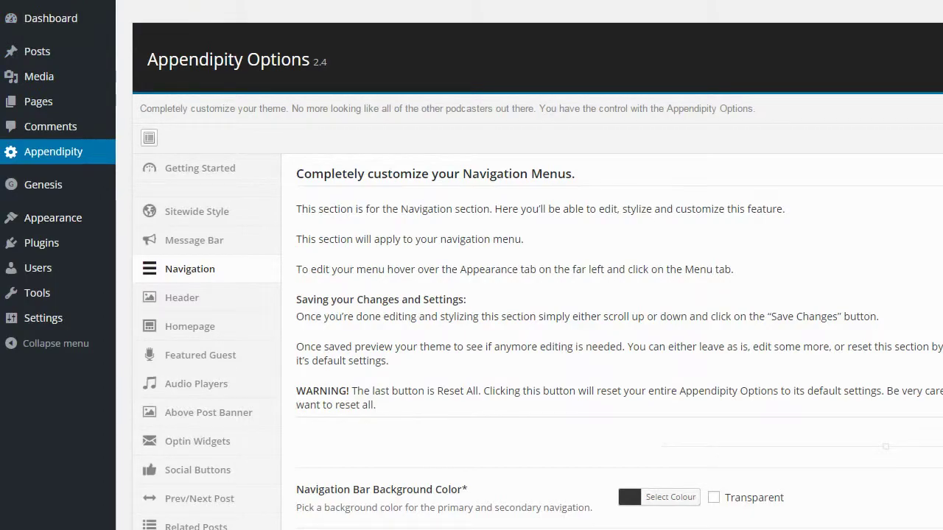
{"action": "left_click", "coordinate": [50, 11]}
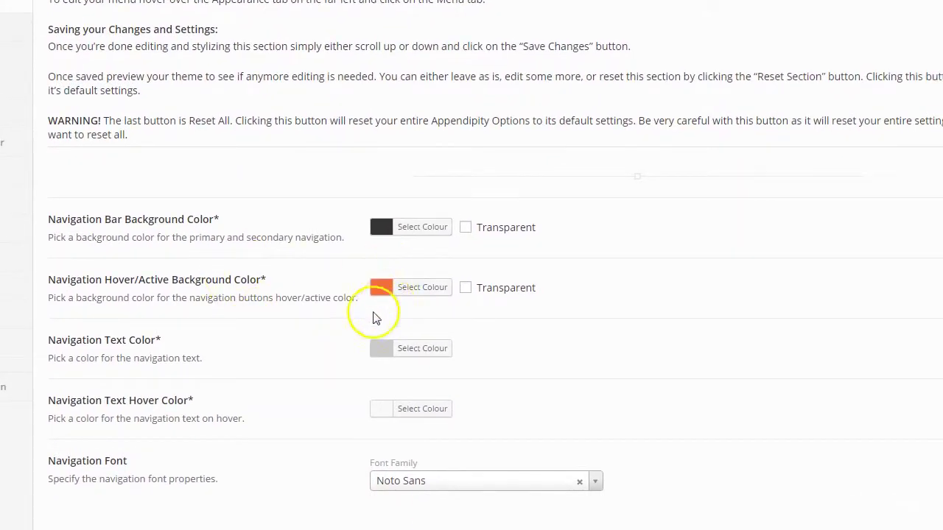
{"action": "scroll", "coordinate": [213, 248], "scroll_direction": "up", "scroll_amount": 3}
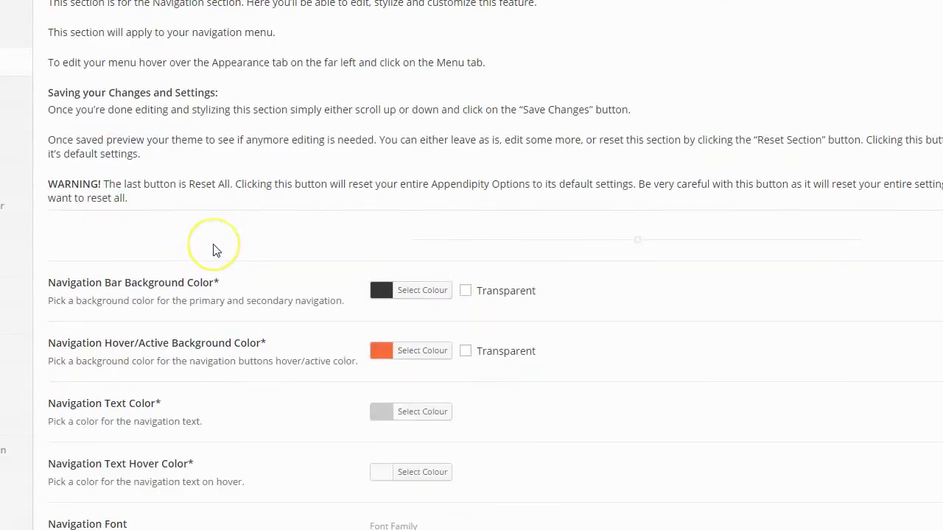
{"action": "scroll", "coordinate": [295, 332], "scroll_direction": "down", "scroll_amount": 3}
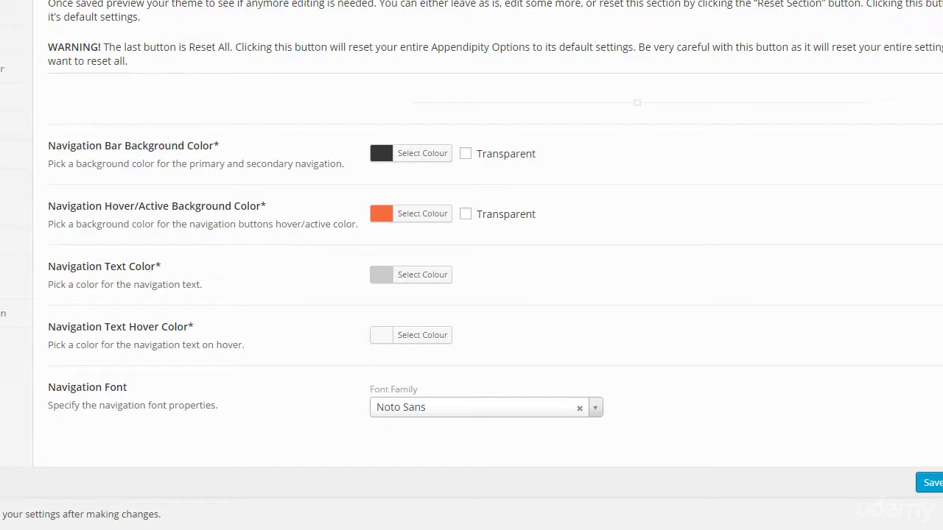
{"action": "left_click_drag", "start_coordinate": [48, 4], "coordinate": [205, 3]}
{"action": "left_click", "coordinate": [206, 4]}
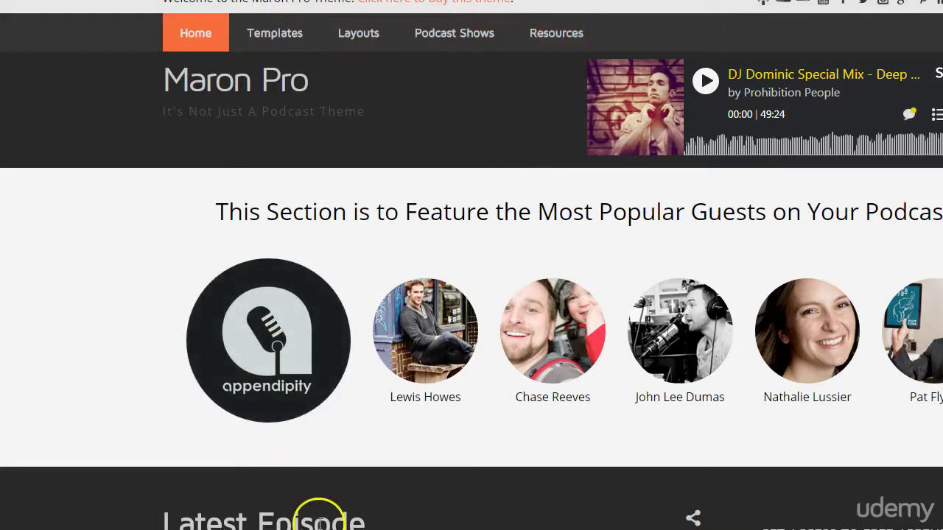
{"action": "scroll", "coordinate": [472, 295], "scroll_direction": "down", "scroll_amount": 2}
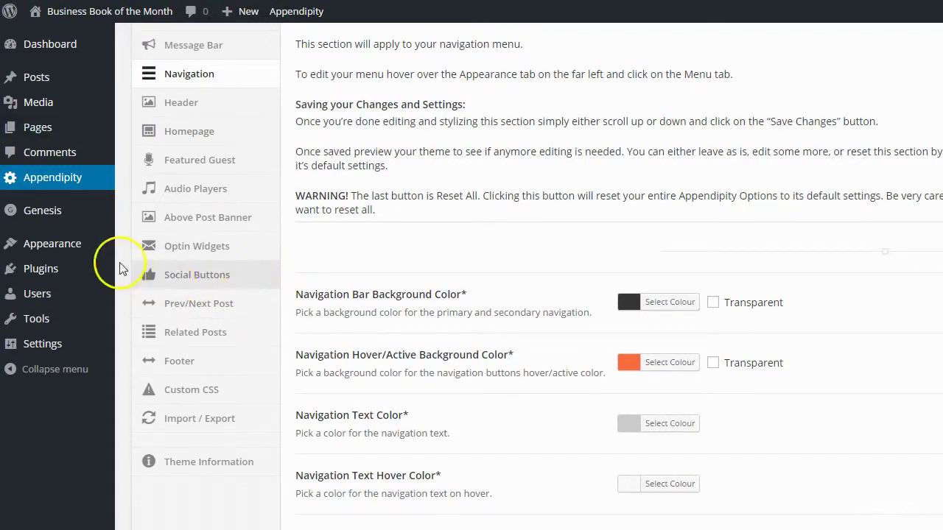
Bring up the Appearance submenu in the WordPress admin sidebar
{"action": "mouse_move", "coordinate": [54, 254]}
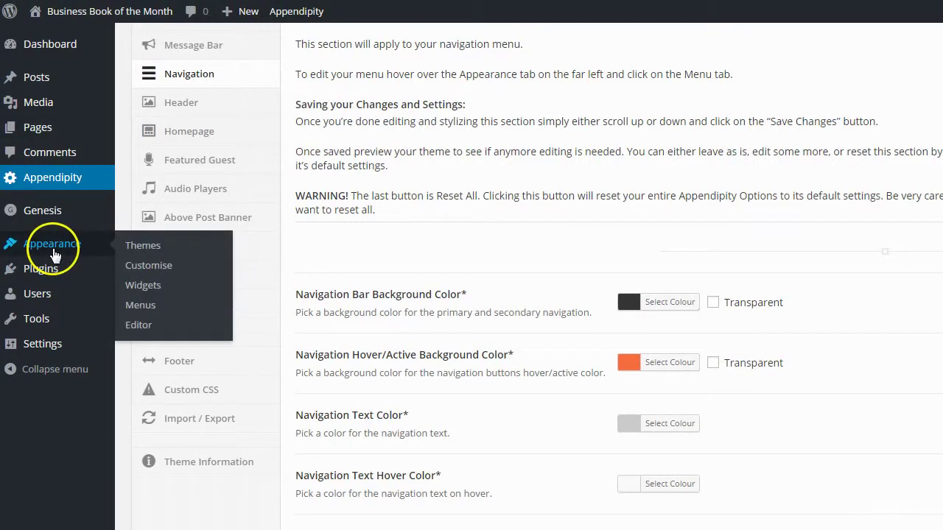
On the Menus page, create an empty menu named Primary set to the Primary Navigation Menu location
{"action": "left_click", "coordinate": [141, 304]}
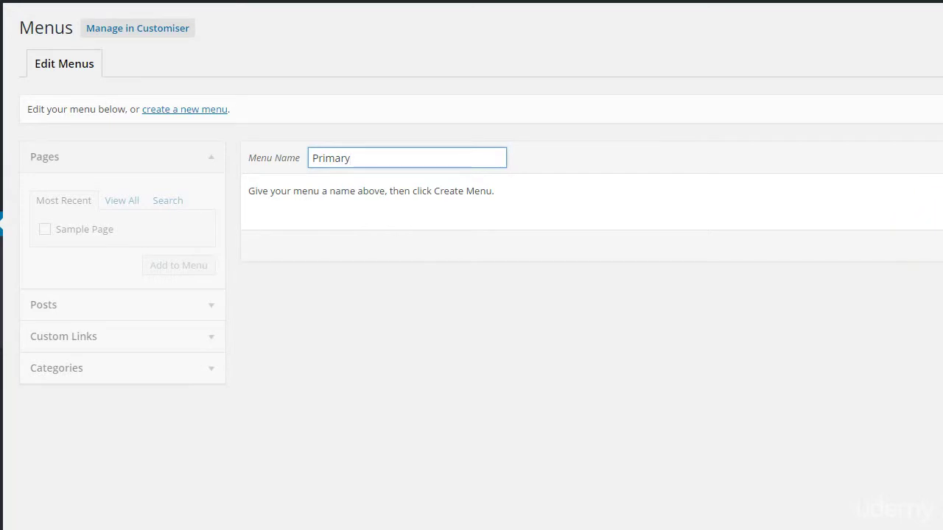
{"action": "left_click", "coordinate": [908, 127]}
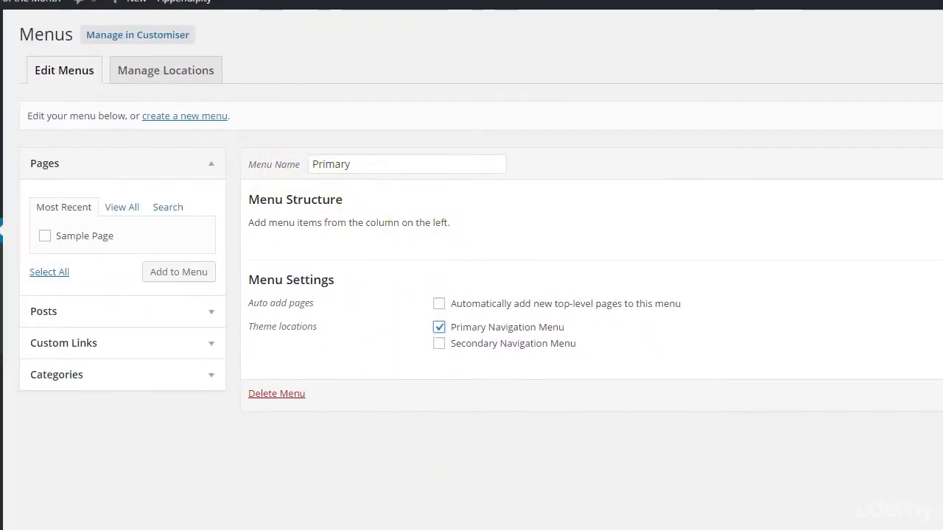
{"action": "left_click", "coordinate": [902, 381]}
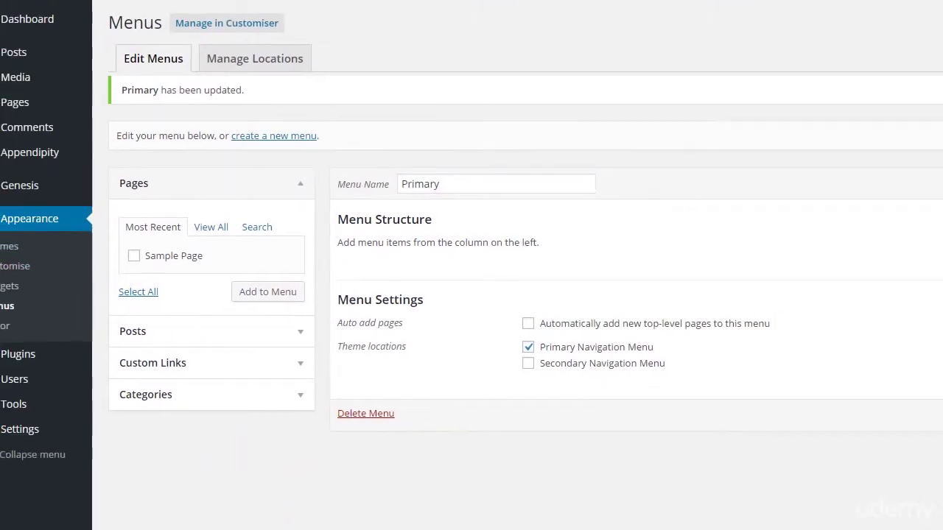
{"action": "mouse_move", "coordinate": [52, 112]}
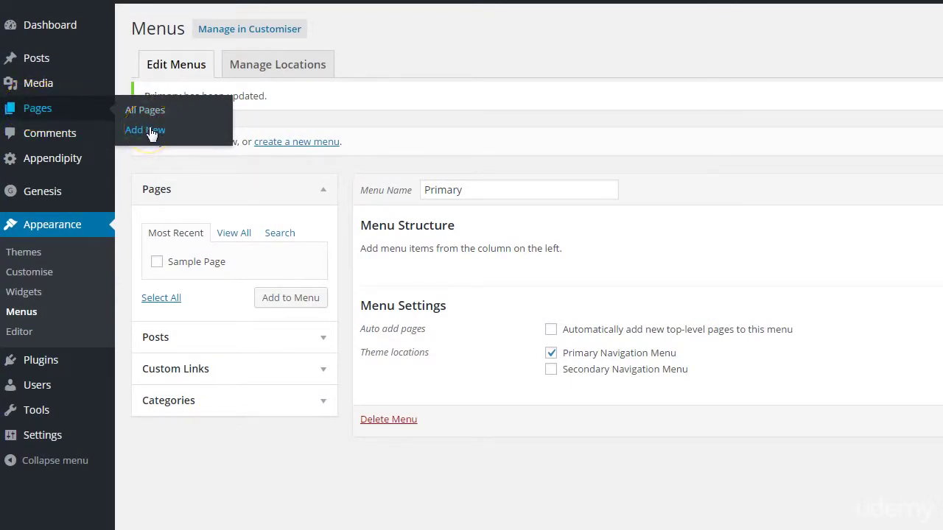
Add Sample Page to the Primary menu and expand, then collapse, its item settings
{"action": "left_click", "coordinate": [155, 263]}
{"action": "left_click", "coordinate": [287, 300]}
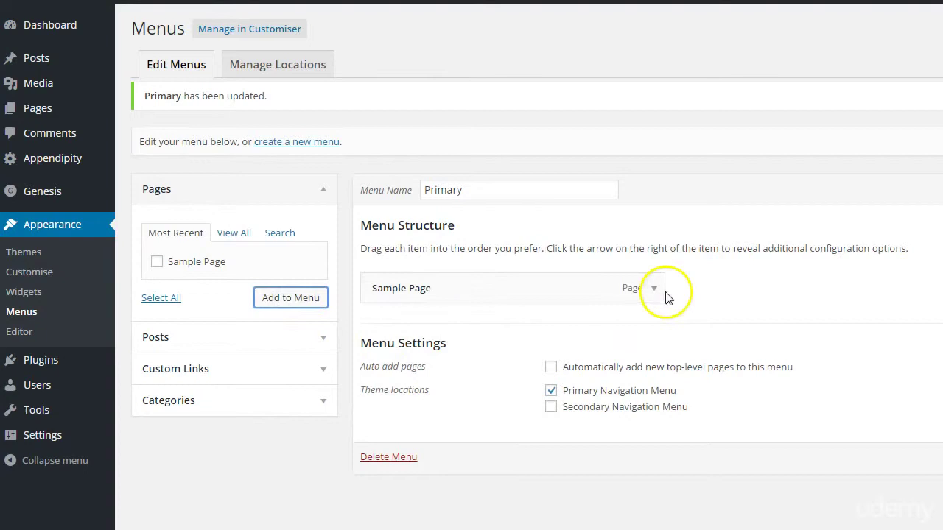
{"action": "left_click", "coordinate": [655, 289]}
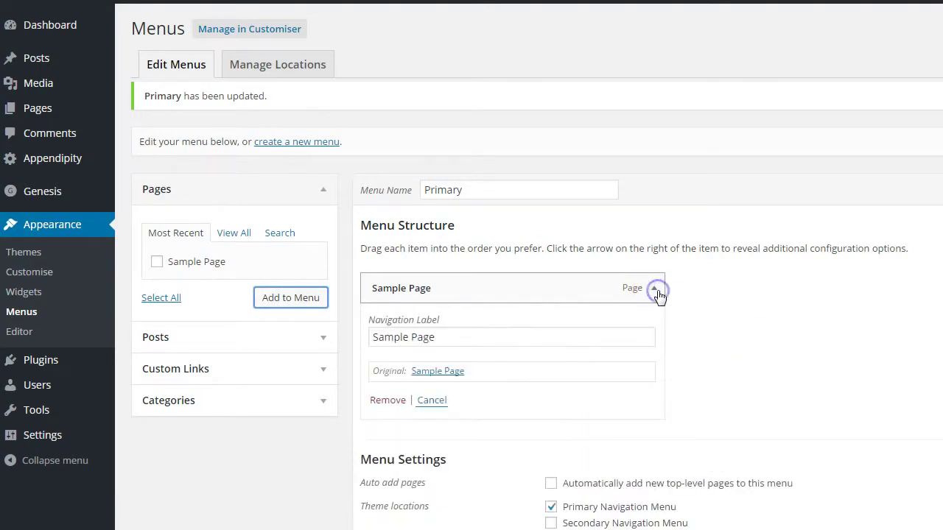
{"action": "left_click", "coordinate": [654, 289]}
{"action": "left_click", "coordinate": [654, 288]}
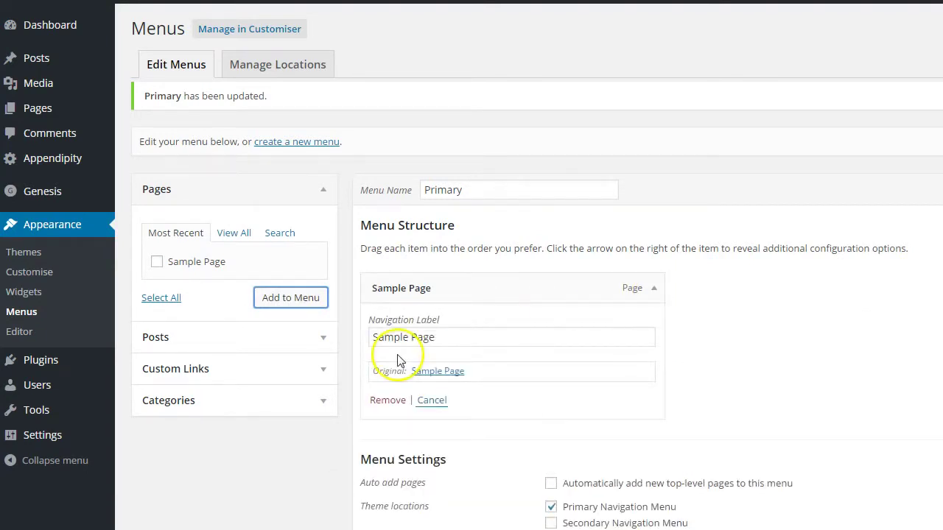
{"action": "left_click", "coordinate": [654, 289]}
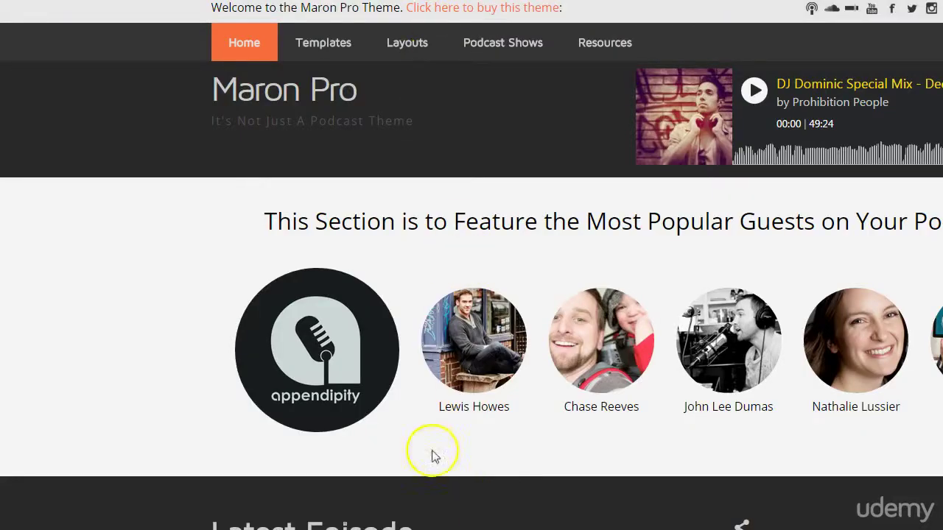
Open the Archive Page template from the demo site's Templates dropdown
{"action": "mouse_move", "coordinate": [341, 49]}
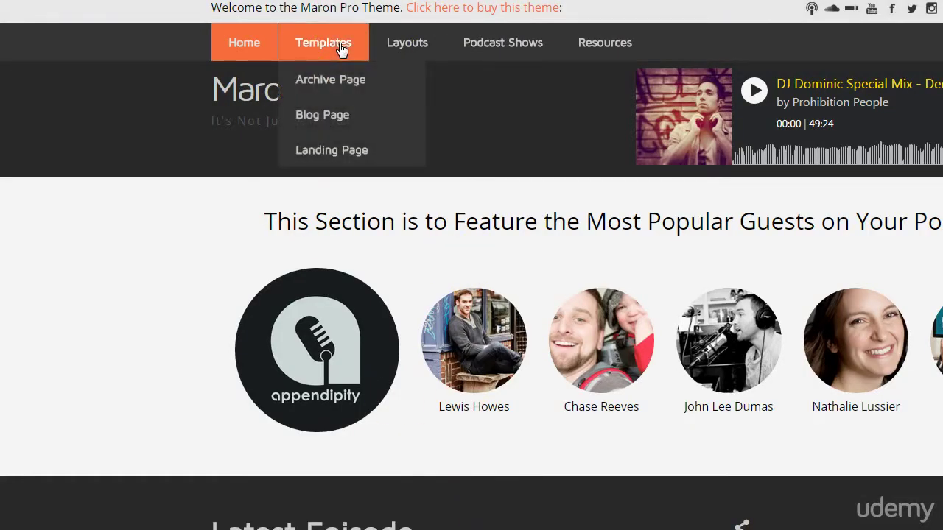
{"action": "left_click", "coordinate": [333, 80]}
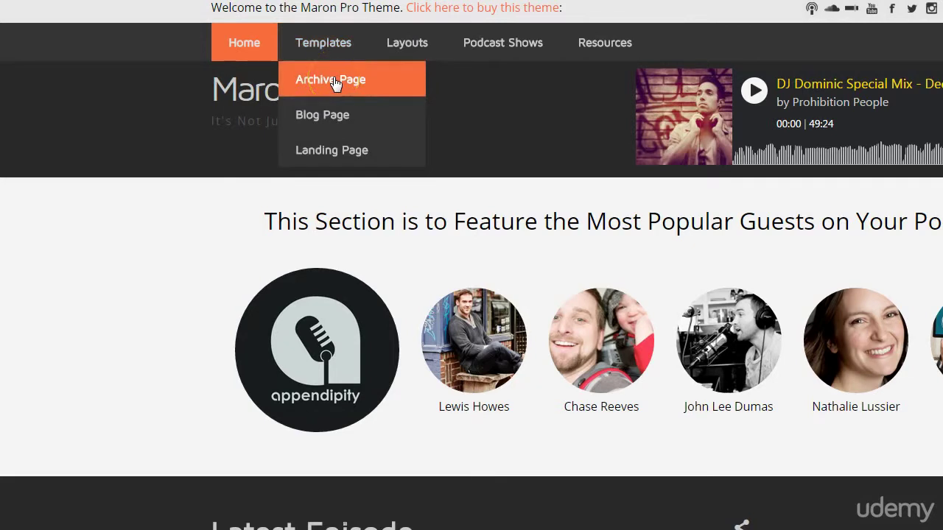
{"action": "mouse_move", "coordinate": [328, 67]}
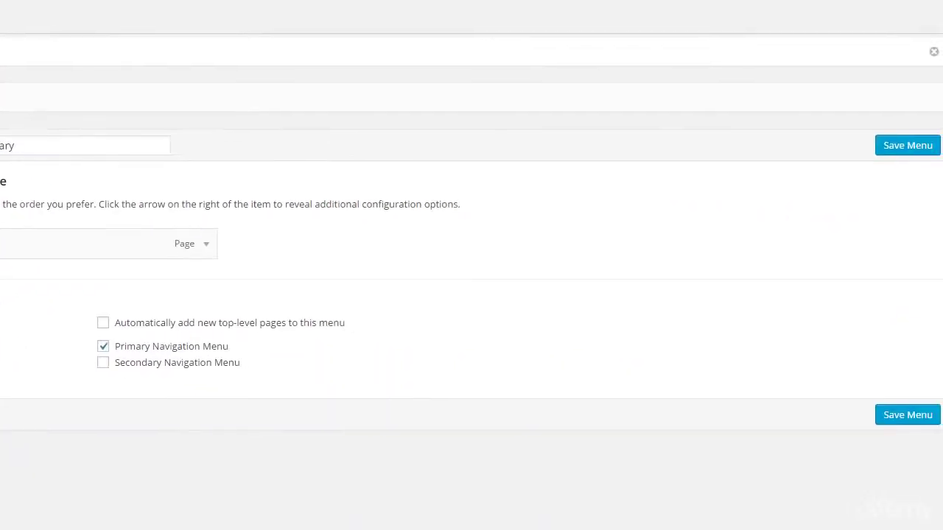
Save the Primary menu, then check Sample Page from the live site's navigation bar
{"action": "left_click", "coordinate": [913, 417]}
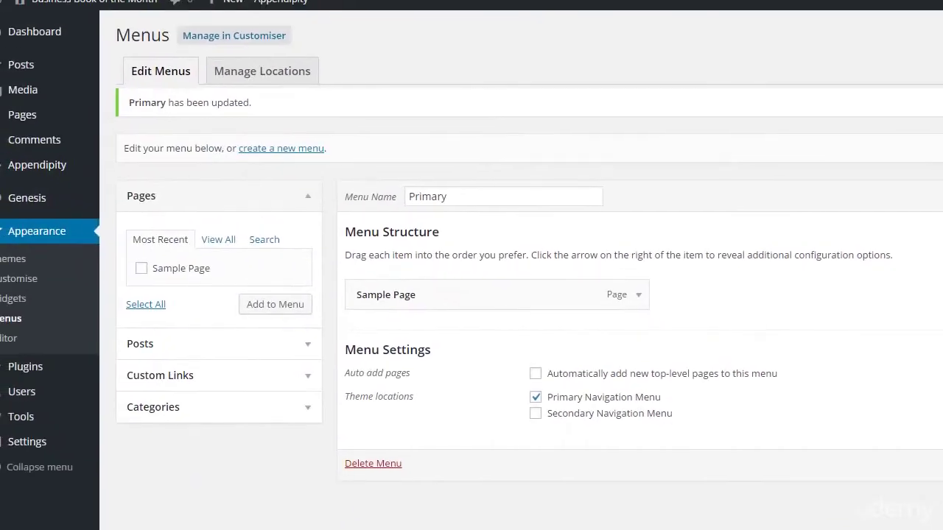
{"action": "left_click", "coordinate": [147, 4]}
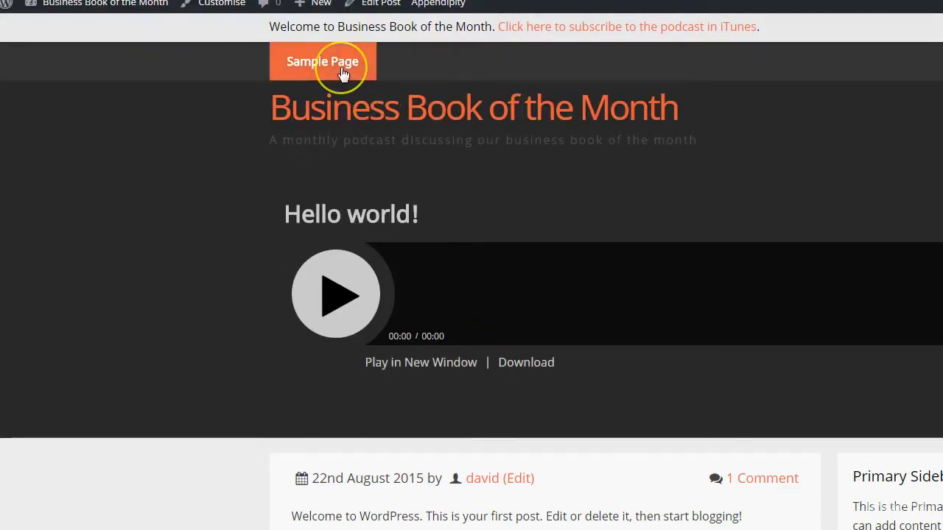
{"action": "left_click", "coordinate": [335, 60]}
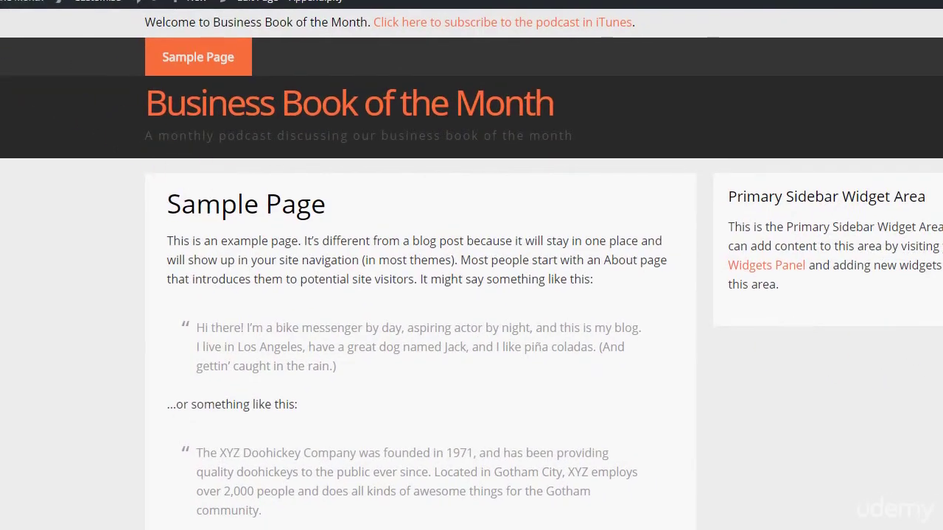
{"action": "key", "text": "alt+Left"}
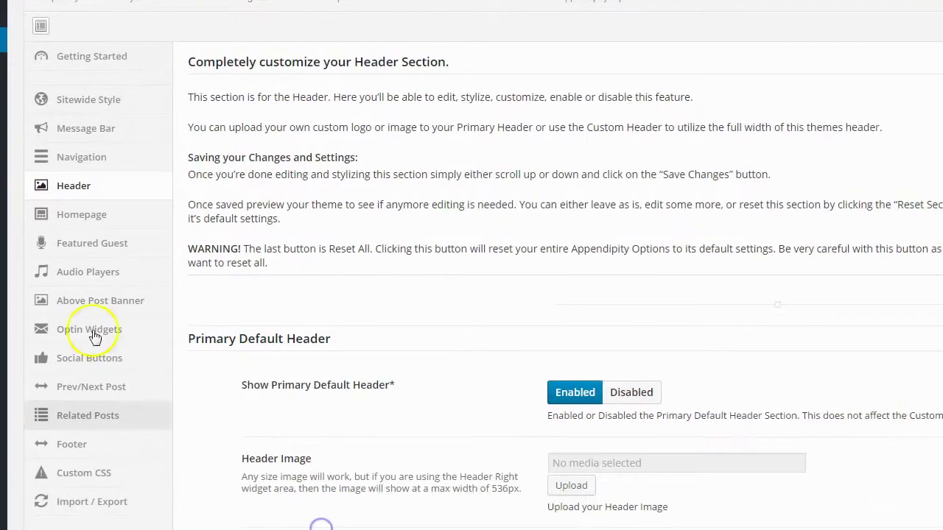
Set Show Primary Default Header to Disabled in the Appendipity Header options
{"action": "scroll", "coordinate": [605, 347], "scroll_direction": "down", "scroll_amount": 2}
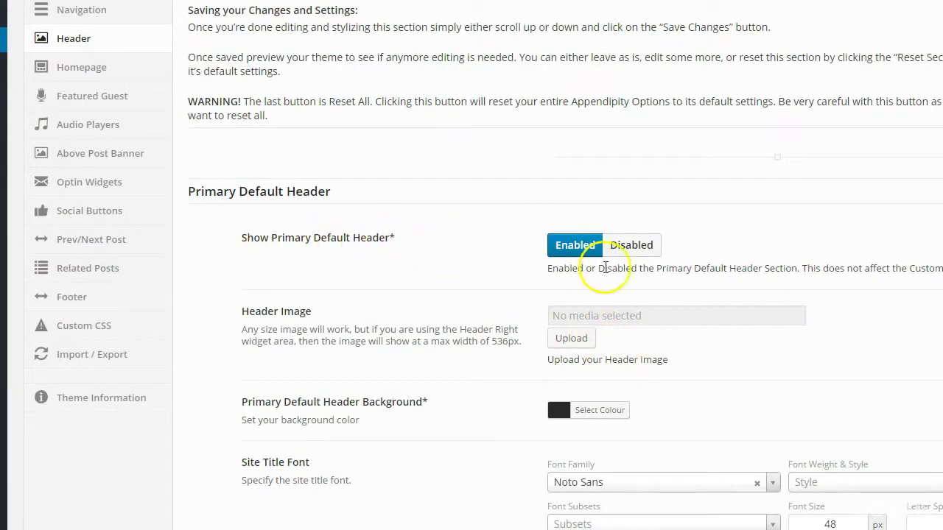
{"action": "scroll", "coordinate": [560, 353], "scroll_direction": "down", "scroll_amount": 3}
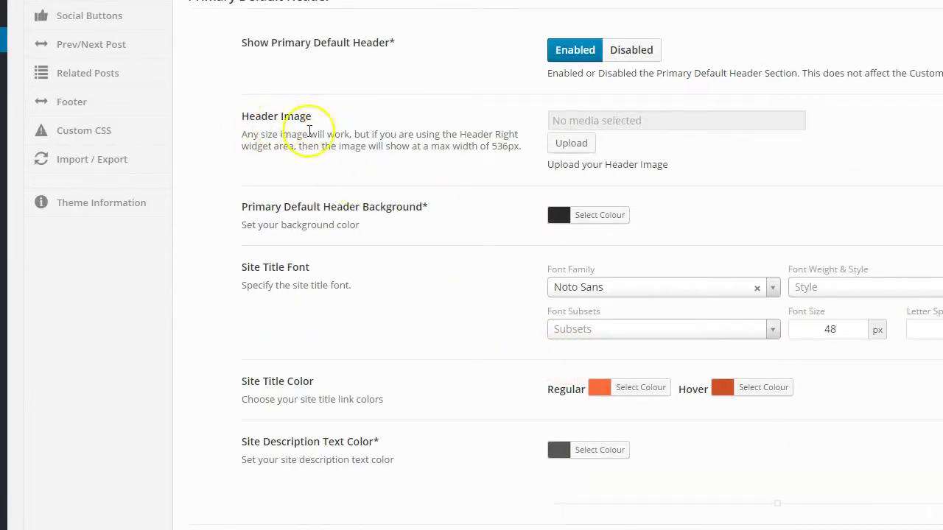
{"action": "scroll", "coordinate": [528, 394], "scroll_direction": "down", "scroll_amount": 3}
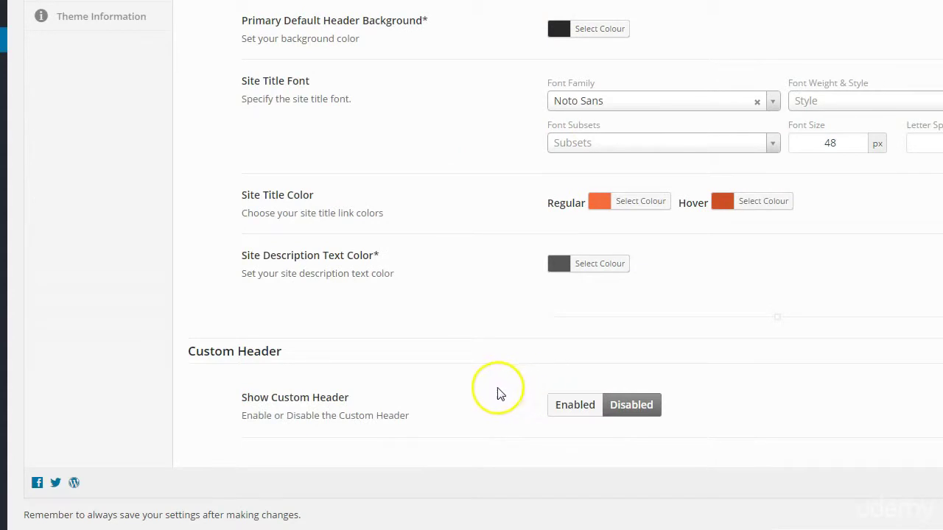
{"action": "scroll", "coordinate": [240, 347], "scroll_direction": "up", "scroll_amount": 3}
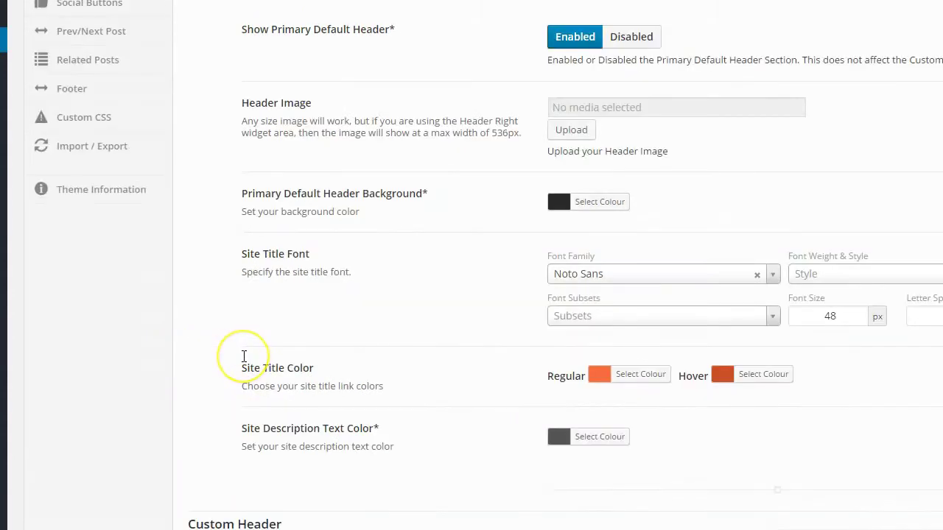
{"action": "scroll", "coordinate": [244, 357], "scroll_direction": "up", "scroll_amount": 3}
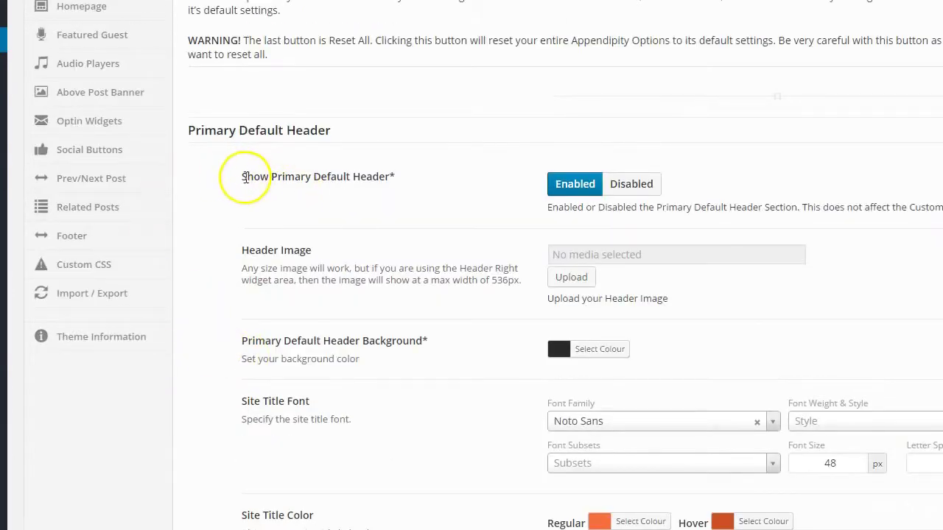
{"action": "left_click", "coordinate": [643, 191]}
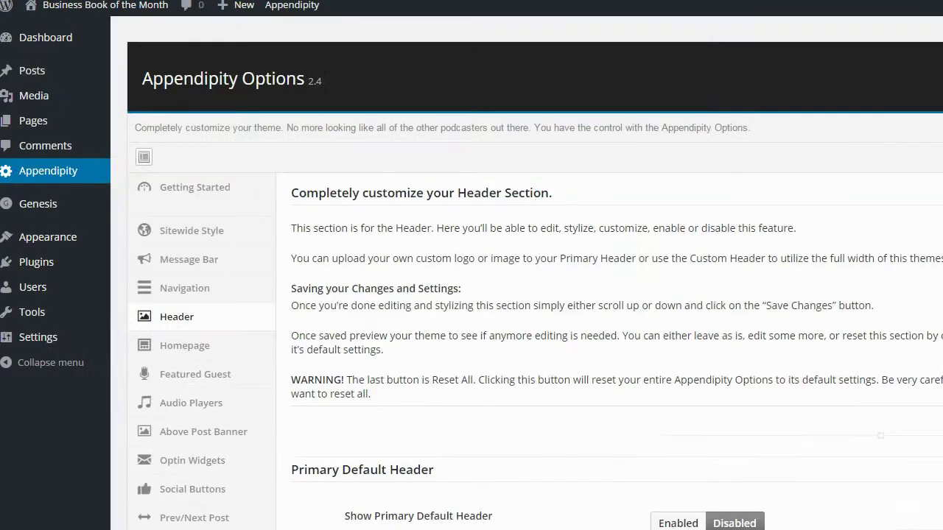
{"action": "mouse_move", "coordinate": [237, 5]}
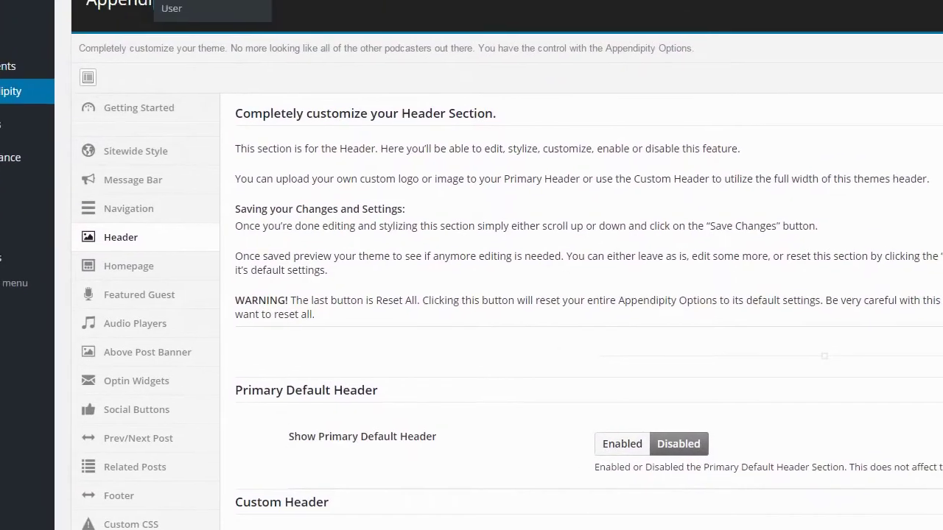
{"action": "scroll", "coordinate": [391, 216], "scroll_direction": "down", "scroll_amount": 2}
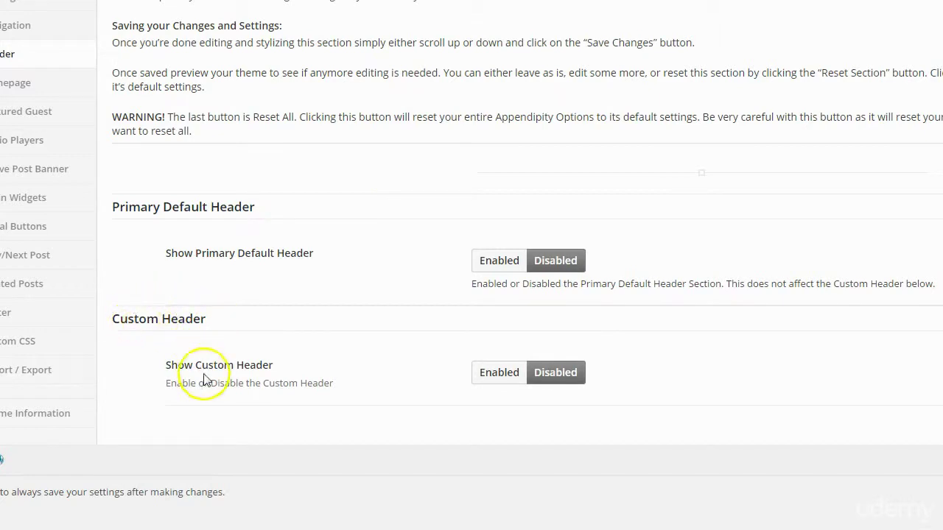
Enable Show Custom Header and review its image settings
{"action": "left_click", "coordinate": [494, 375]}
{"action": "scroll", "coordinate": [532, 451], "scroll_direction": "down", "scroll_amount": 4}
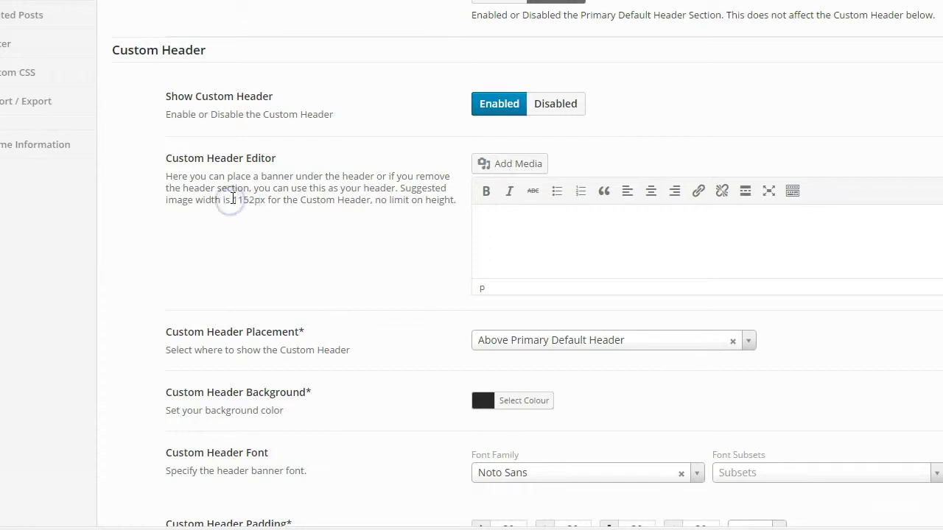
{"action": "scroll", "coordinate": [288, 214], "scroll_direction": "down", "scroll_amount": 1}
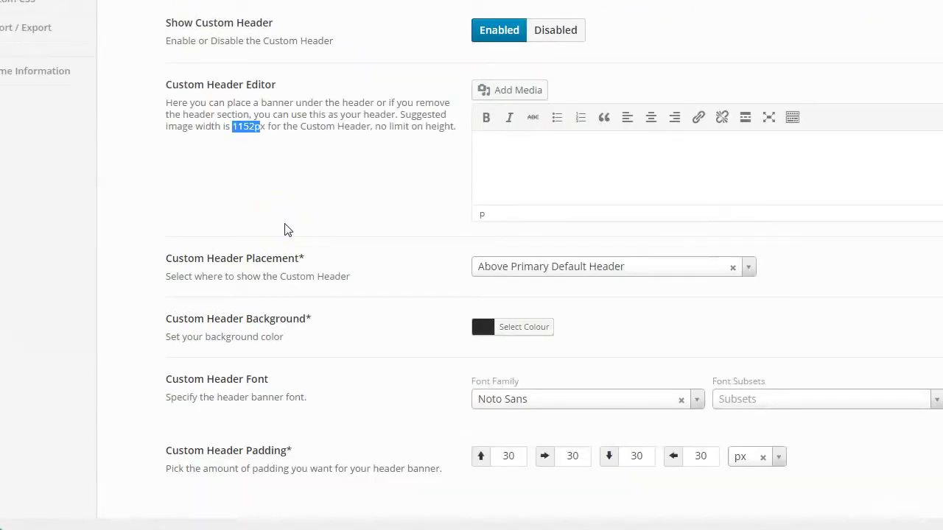
{"action": "scroll", "coordinate": [284, 283], "scroll_direction": "down", "scroll_amount": 1}
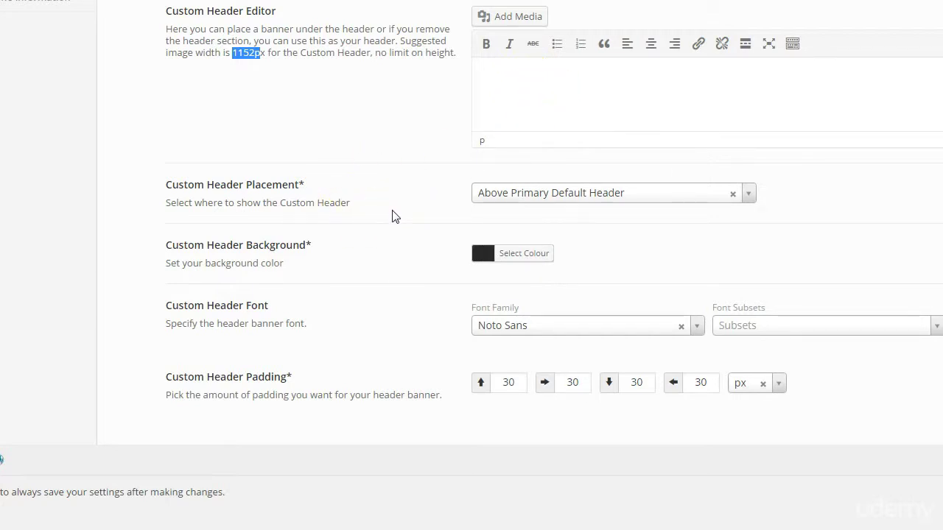
{"action": "left_click", "coordinate": [294, 201]}
{"action": "scroll", "coordinate": [296, 200], "scroll_direction": "up", "scroll_amount": 3}
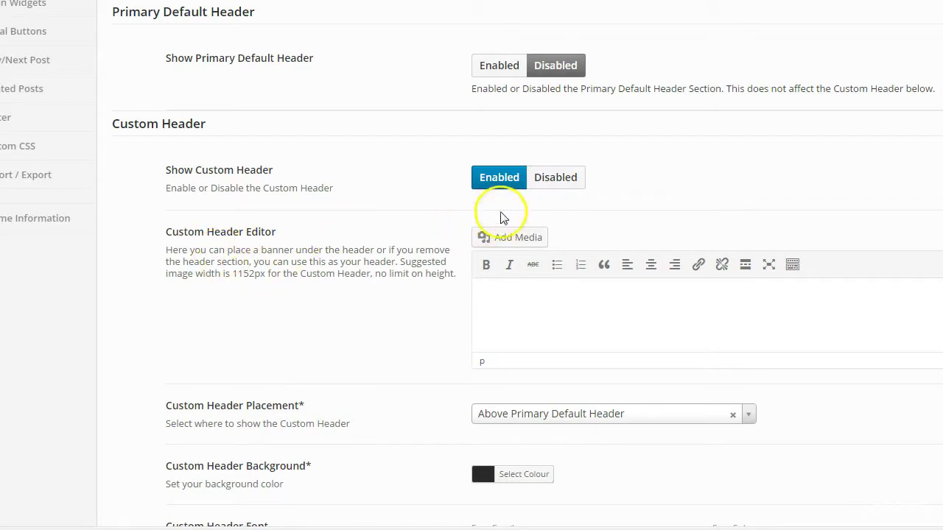
Disable the Custom Header again and set Show Primary Default Header back to Enabled
{"action": "left_click", "coordinate": [551, 183]}
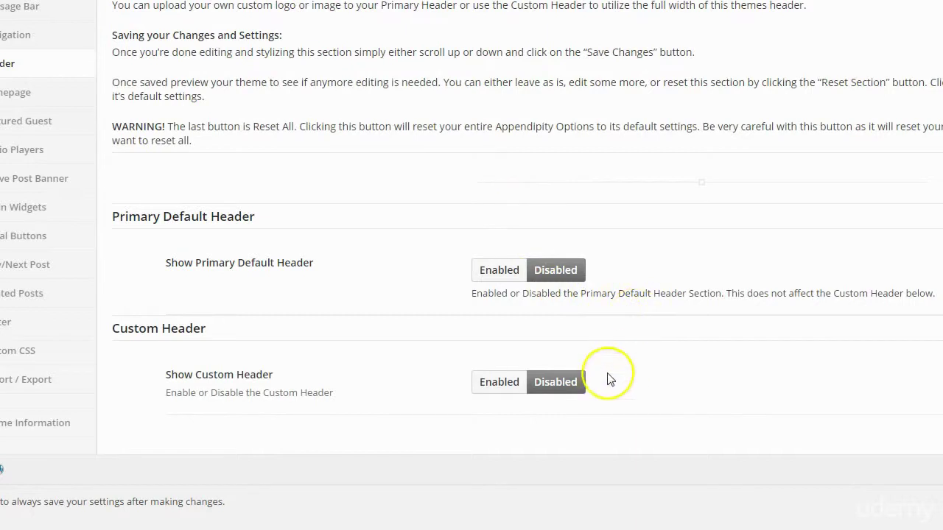
{"action": "left_click", "coordinate": [497, 271]}
{"action": "scroll", "coordinate": [398, 280], "scroll_direction": "down", "scroll_amount": 2}
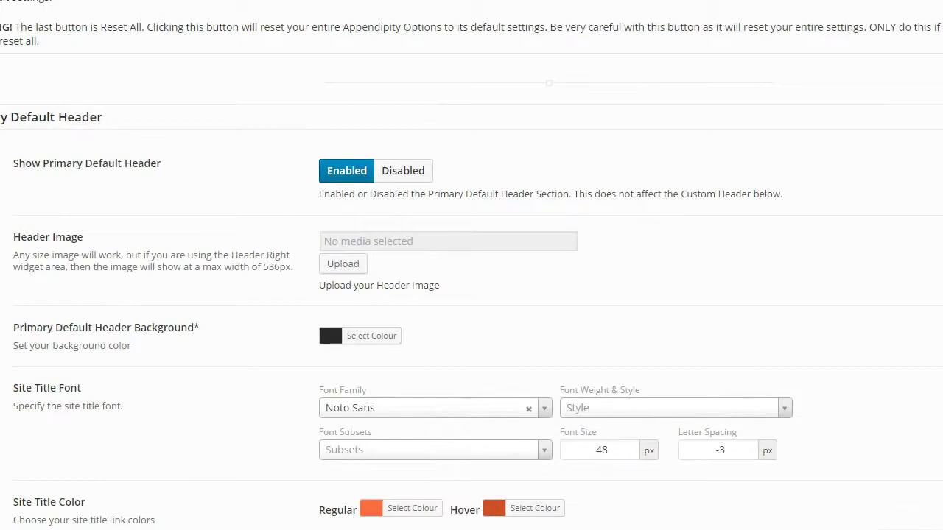
Keep Primary Default Header enabled and save the header settings
{"action": "left_click", "coordinate": [677, 261]}
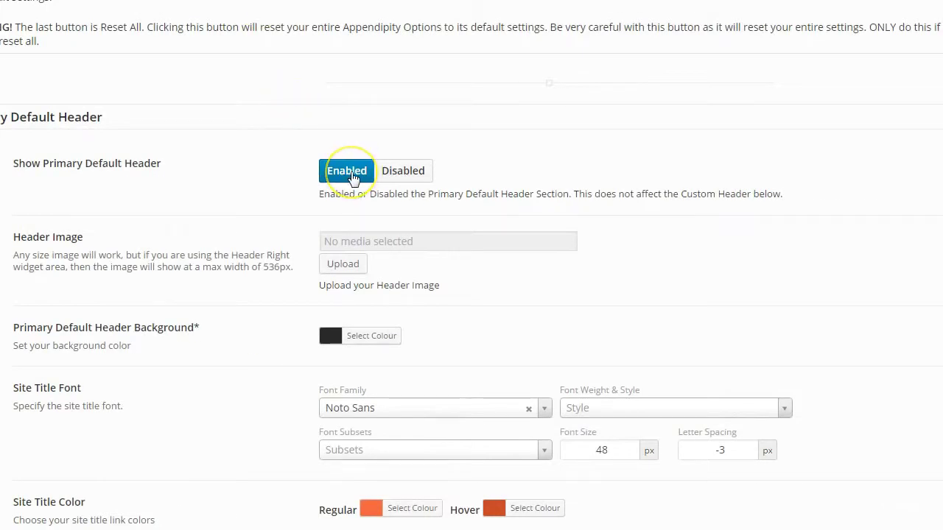
{"action": "scroll", "coordinate": [354, 179], "scroll_direction": "up", "scroll_amount": 1}
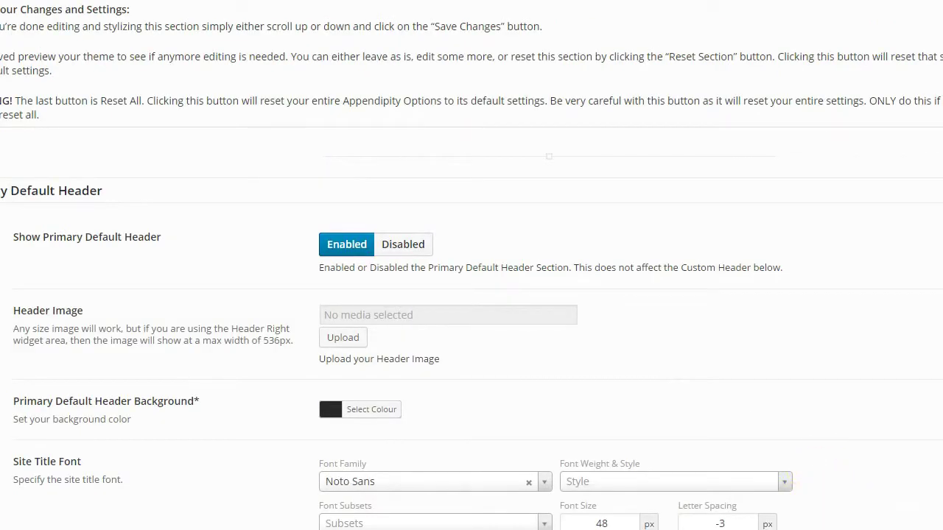
{"action": "left_click", "coordinate": [827, 523]}
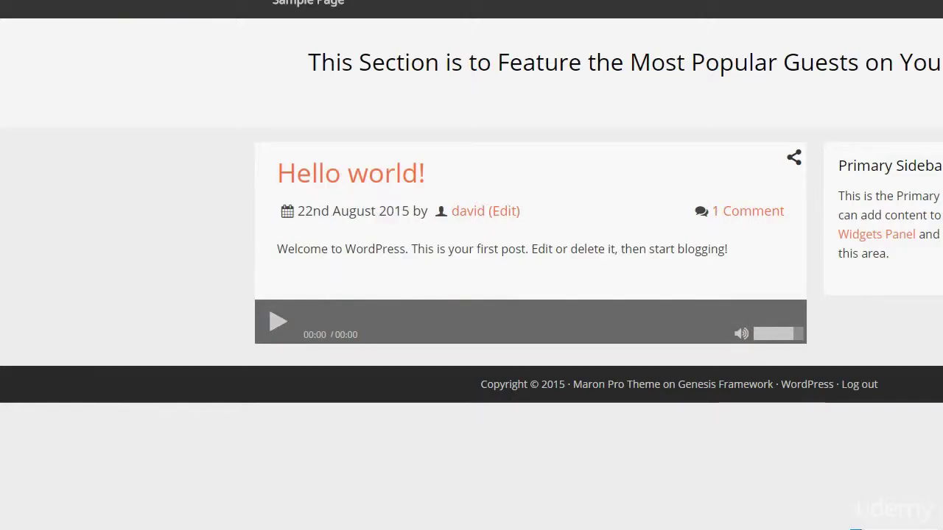
View the live site and highlight the tagline under the Business Book of the Month title
{"action": "left_click", "coordinate": [238, 4]}
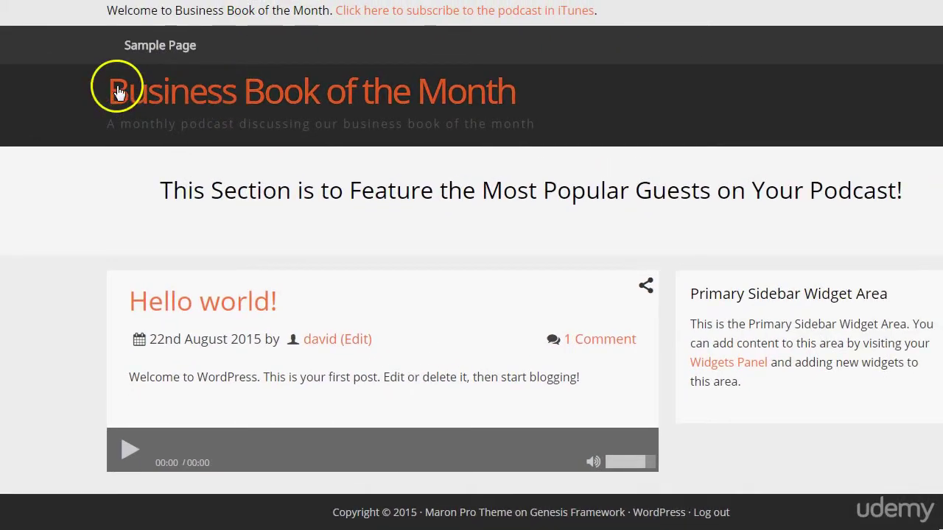
{"action": "left_click_drag", "start_coordinate": [123, 125], "coordinate": [506, 143]}
{"action": "left_click", "coordinate": [462, 118]}
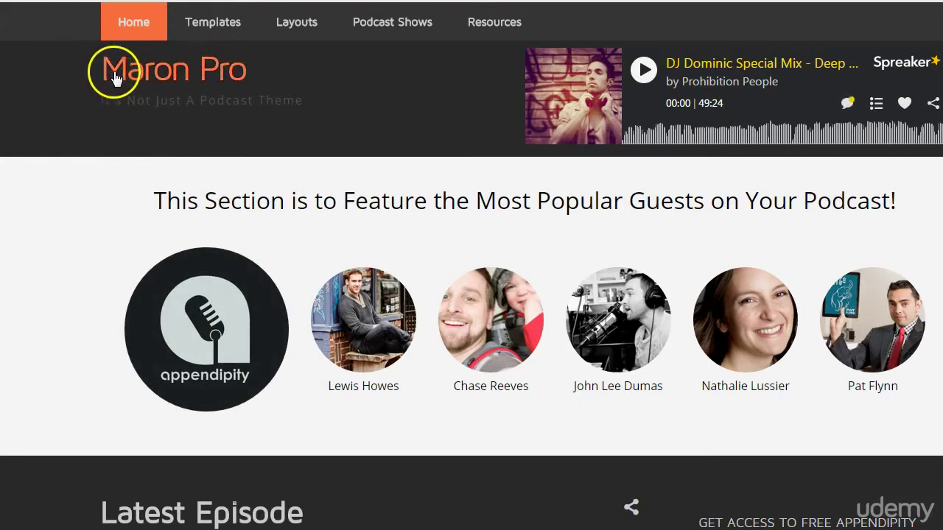
Highlight the Maron Pro demo page's tagline for comparison, then deselect it
{"action": "left_click_drag", "start_coordinate": [113, 101], "coordinate": [235, 105]}
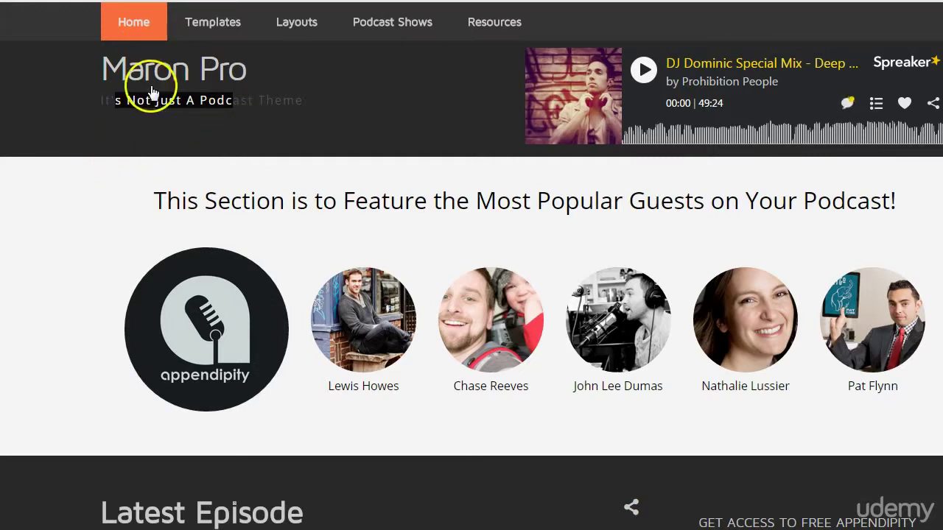
{"action": "left_click", "coordinate": [99, 193]}
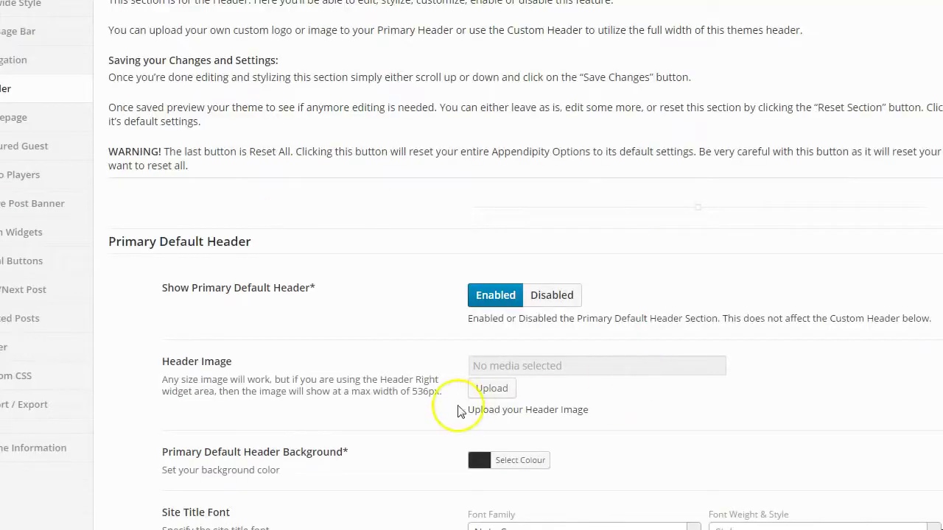
Set DMR-brand-overlay-lower-third.png from the Media Library as the header image and save
{"action": "left_click", "coordinate": [488, 389]}
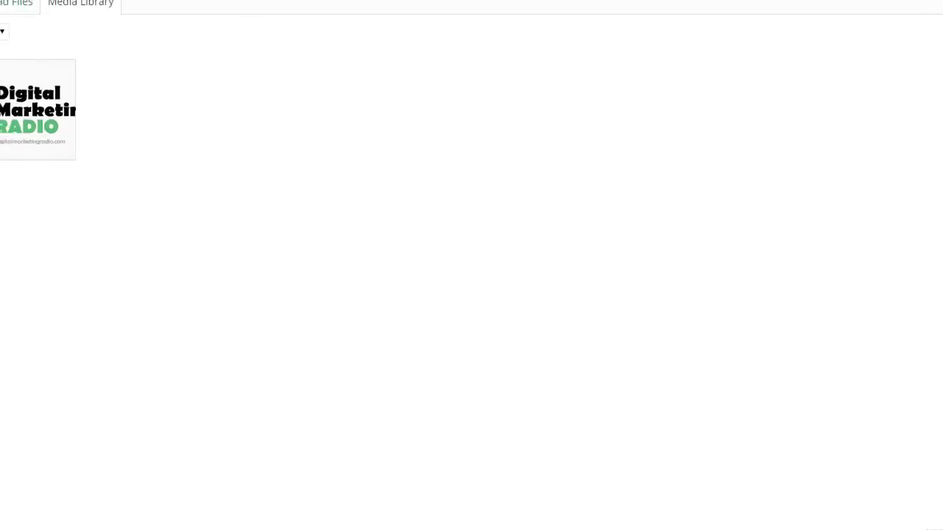
{"action": "left_click", "coordinate": [80, 147]}
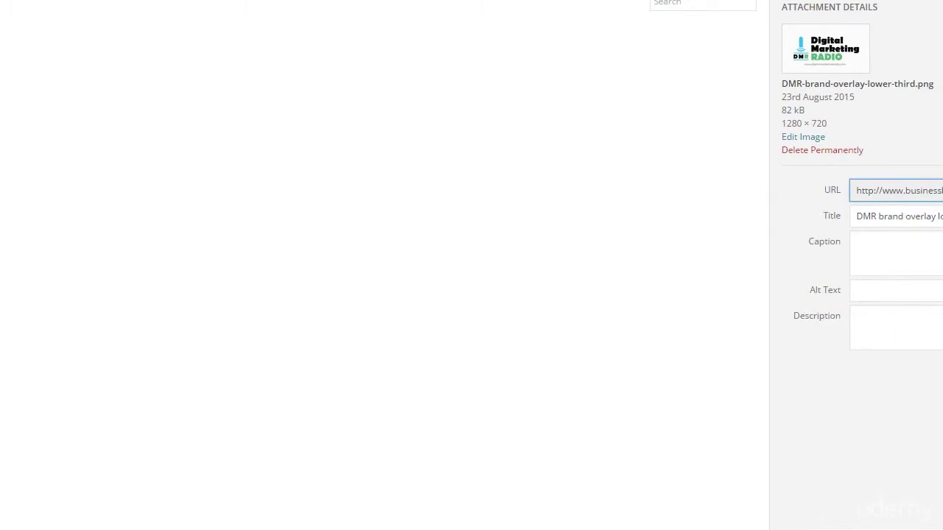
{"action": "left_click", "coordinate": [926, 511]}
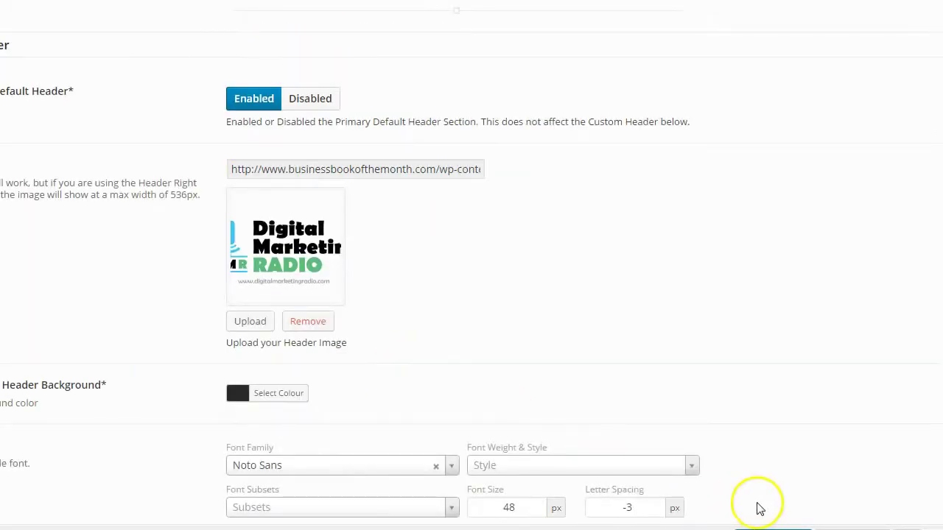
{"action": "scroll", "coordinate": [759, 508], "scroll_direction": "down", "scroll_amount": 1}
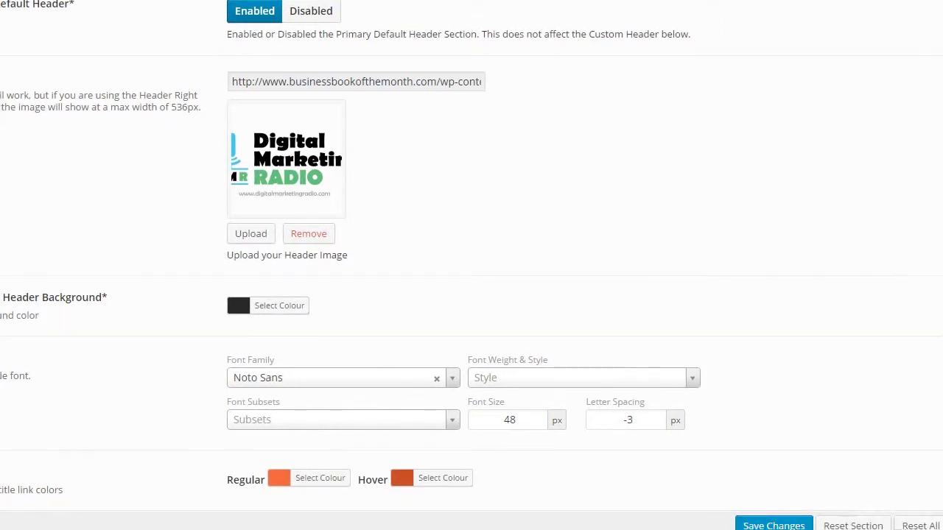
{"action": "left_click", "coordinate": [766, 523]}
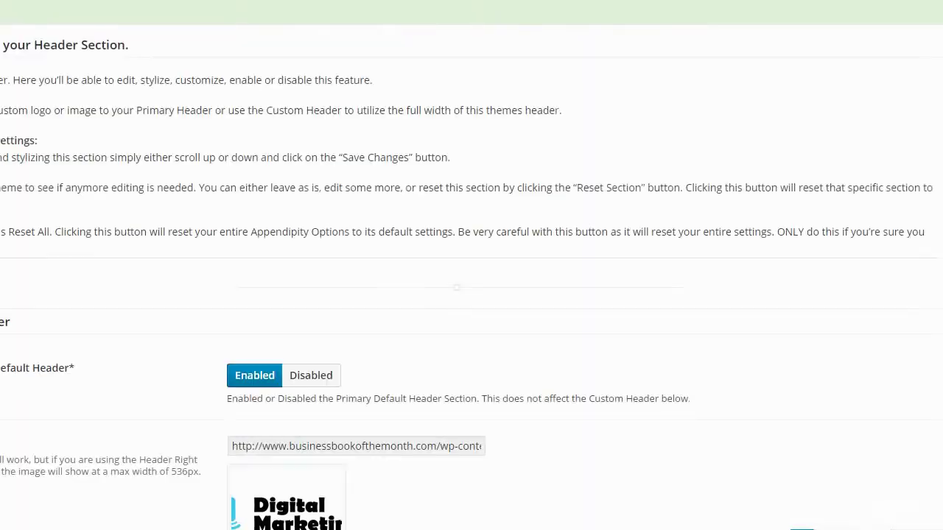
{"action": "left_click_drag", "start_coordinate": [44, 158], "coordinate": [37, 126]}
{"action": "left_click", "coordinate": [37, 126]}
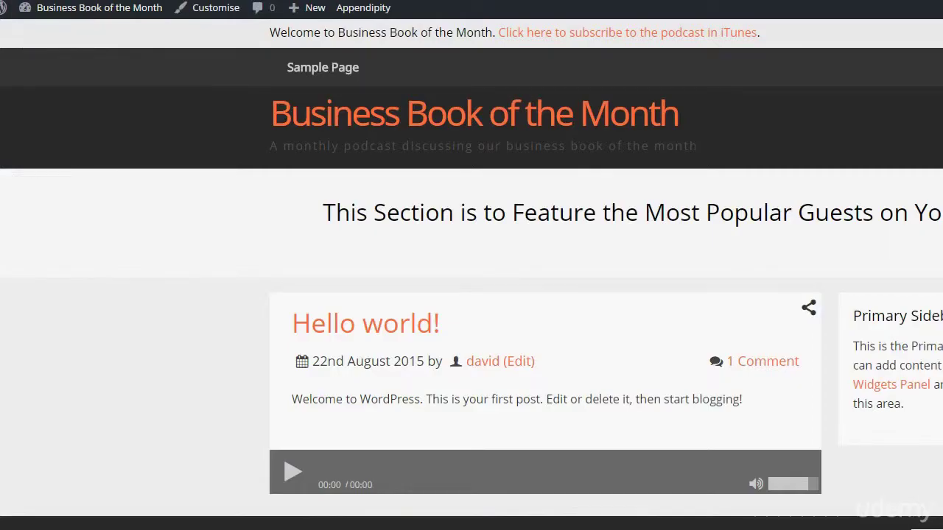
{"action": "scroll", "coordinate": [10, 67], "scroll_direction": "down", "scroll_amount": 1}
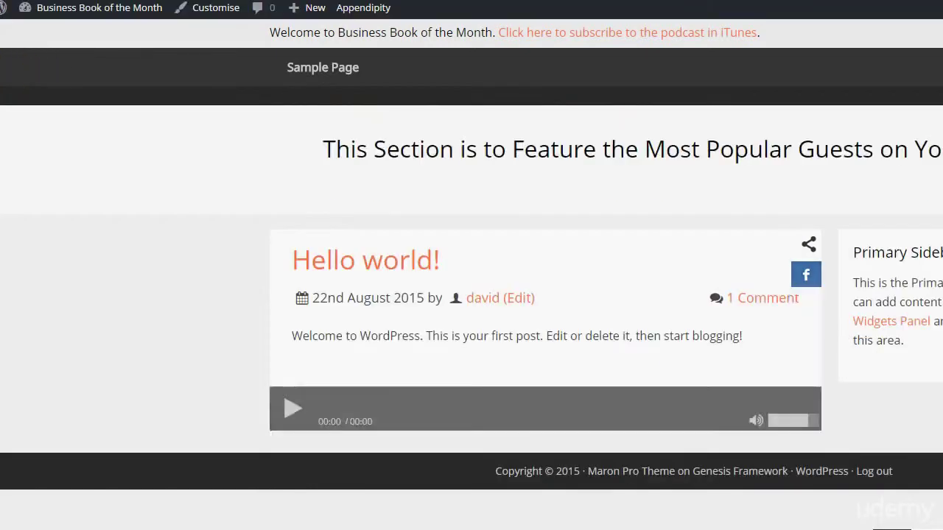
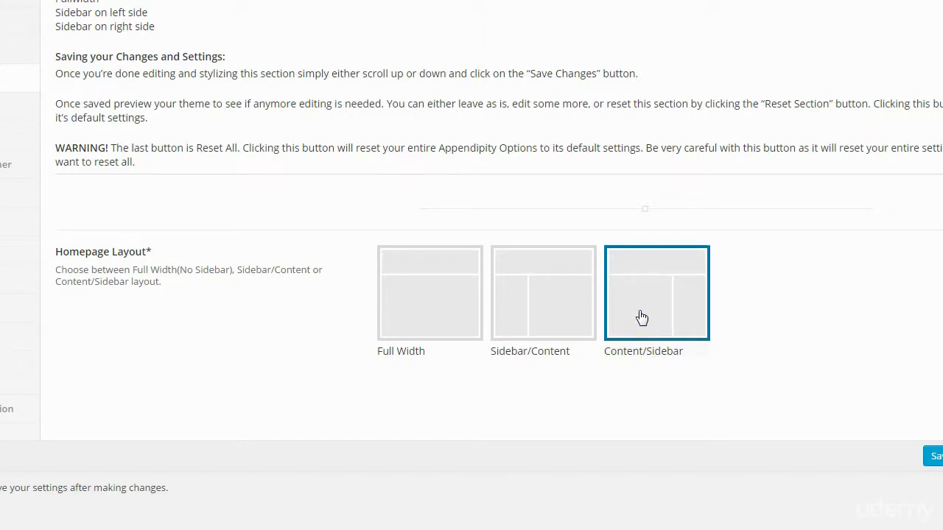
Choose the Content/Sidebar thumbnail as the Appendipity homepage layout
{"action": "left_click", "coordinate": [638, 349]}
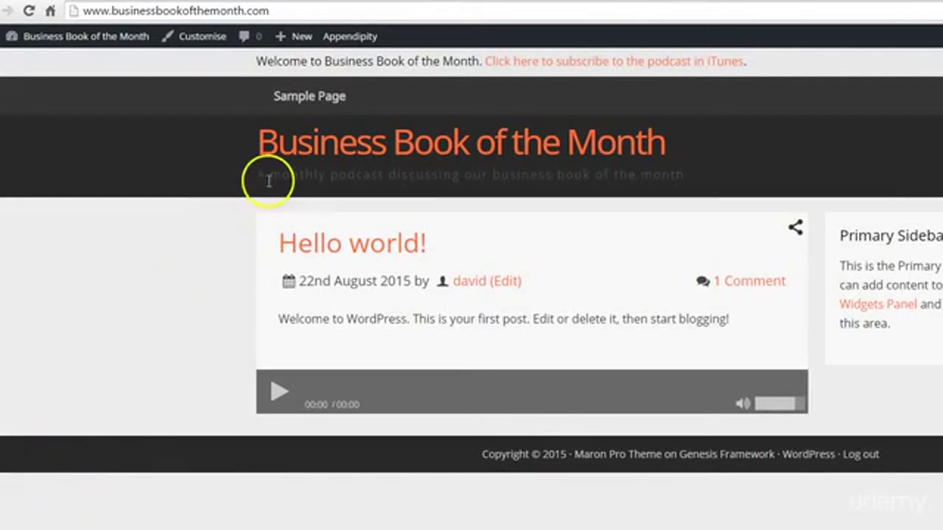
{"action": "left_click_drag", "start_coordinate": [256, 177], "coordinate": [522, 177]}
{"action": "left_click", "coordinate": [585, 175]}
{"action": "left_click_drag", "start_coordinate": [661, 176], "coordinate": [390, 179]}
{"action": "left_click", "coordinate": [375, 175]}
{"action": "left_click_drag", "start_coordinate": [316, 178], "coordinate": [532, 176]}
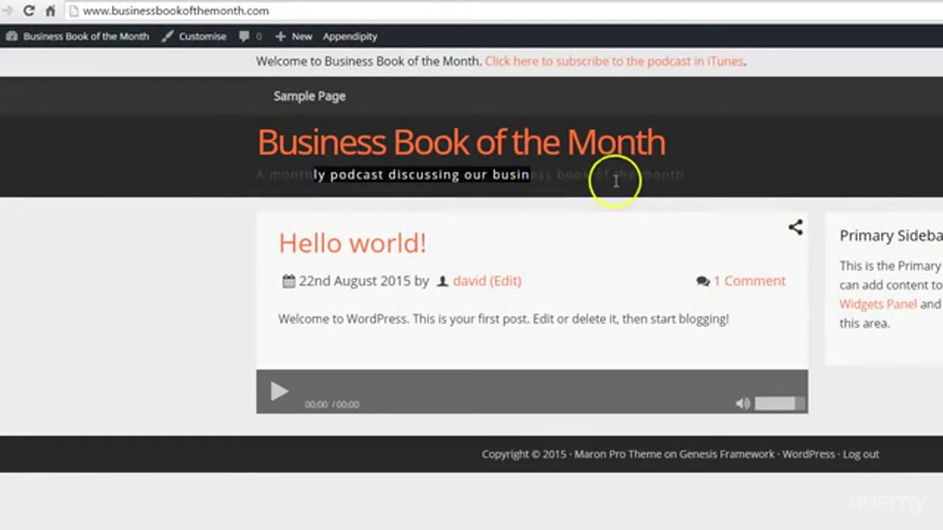
{"action": "left_click", "coordinate": [616, 180]}
{"action": "left_click_drag", "start_coordinate": [682, 170], "coordinate": [552, 174]}
{"action": "left_click", "coordinate": [406, 175]}
{"action": "left_click", "coordinate": [648, 176]}
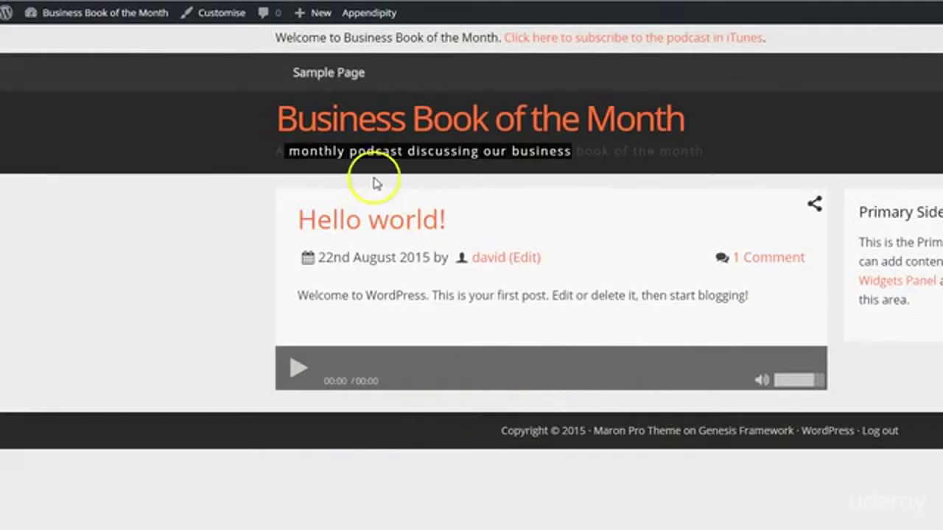
{"action": "left_click", "coordinate": [368, 152]}
{"action": "left_click_drag", "start_coordinate": [359, 151], "coordinate": [432, 151]}
{"action": "left_click", "coordinate": [552, 154]}
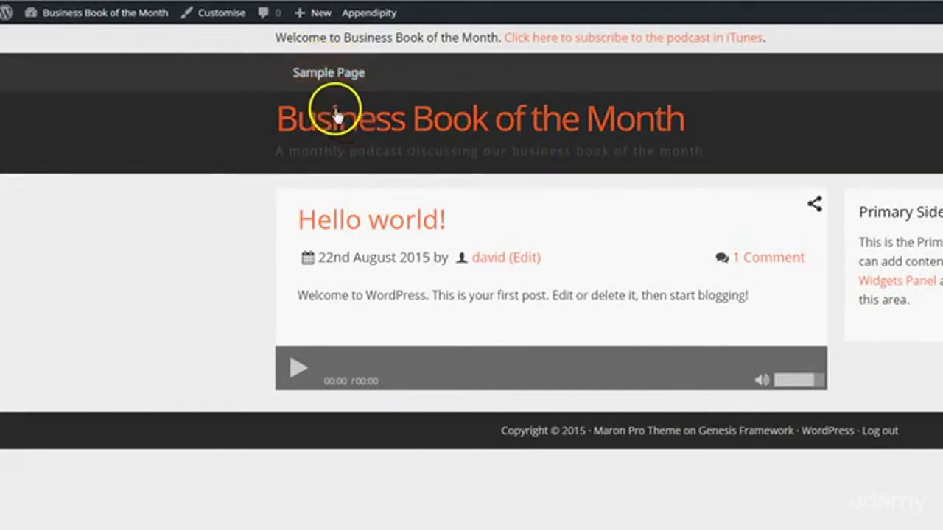
{"action": "left_click_drag", "start_coordinate": [275, 152], "coordinate": [463, 151]}
{"action": "left_click", "coordinate": [407, 155]}
{"action": "left_click_drag", "start_coordinate": [300, 150], "coordinate": [800, 145]}
{"action": "left_click", "coordinate": [838, 144]}
{"action": "left_click", "coordinate": [330, 148]}
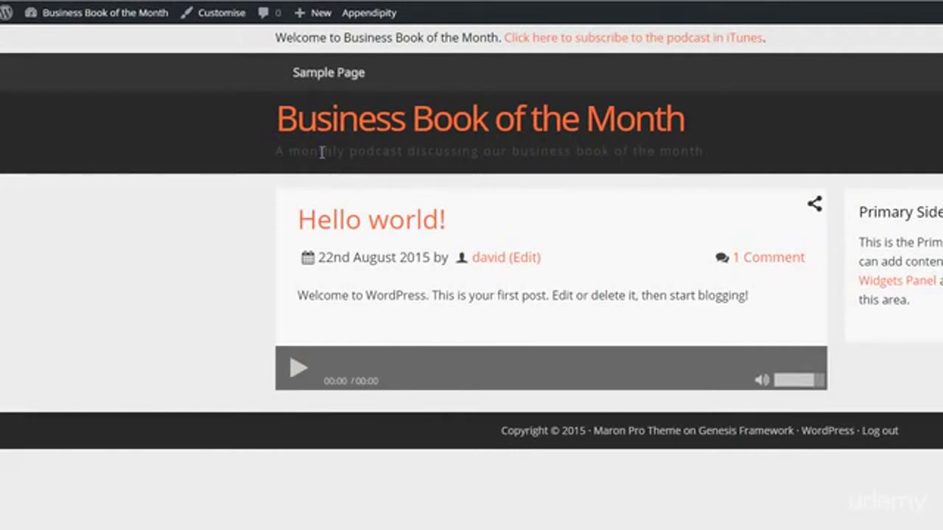
{"action": "triple_click", "coordinate": [322, 152]}
{"action": "left_click", "coordinate": [382, 150]}
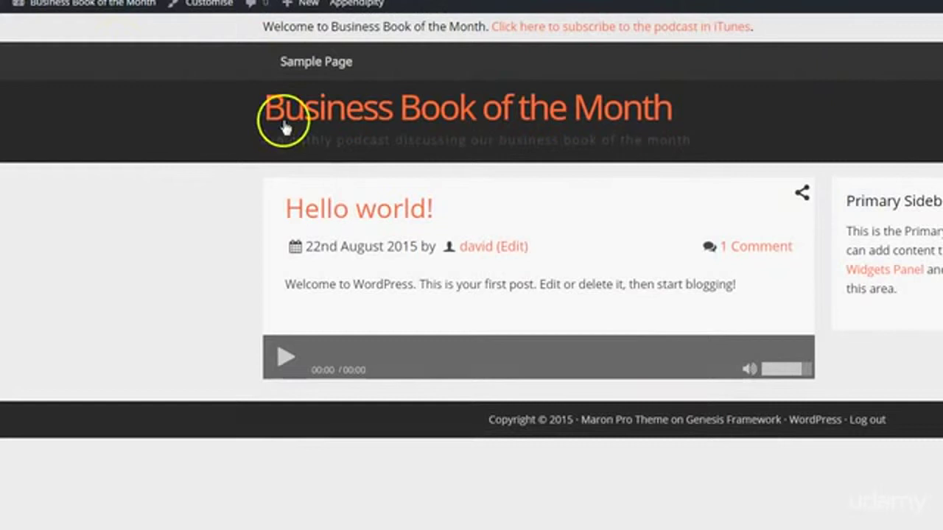
{"action": "left_click_drag", "start_coordinate": [298, 140], "coordinate": [604, 140]}
{"action": "left_click", "coordinate": [609, 140]}
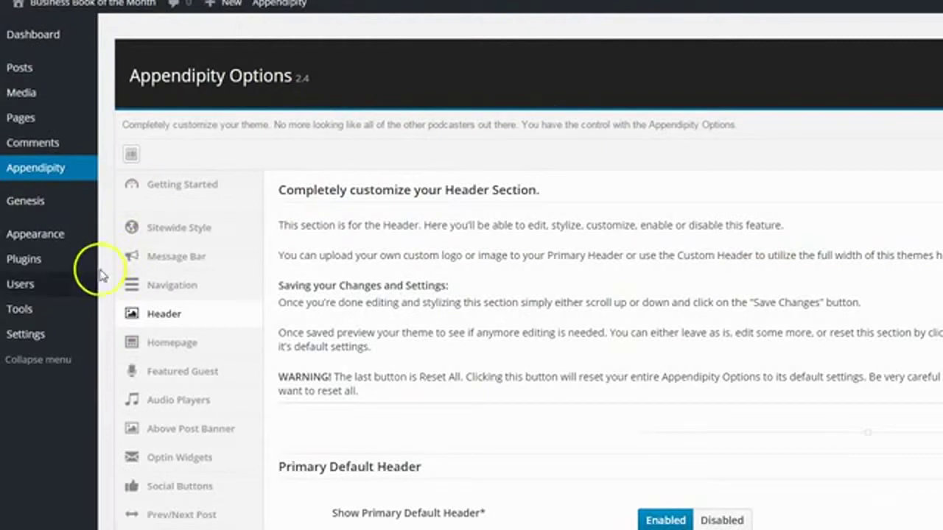
{"action": "mouse_move", "coordinate": [11, 332]}
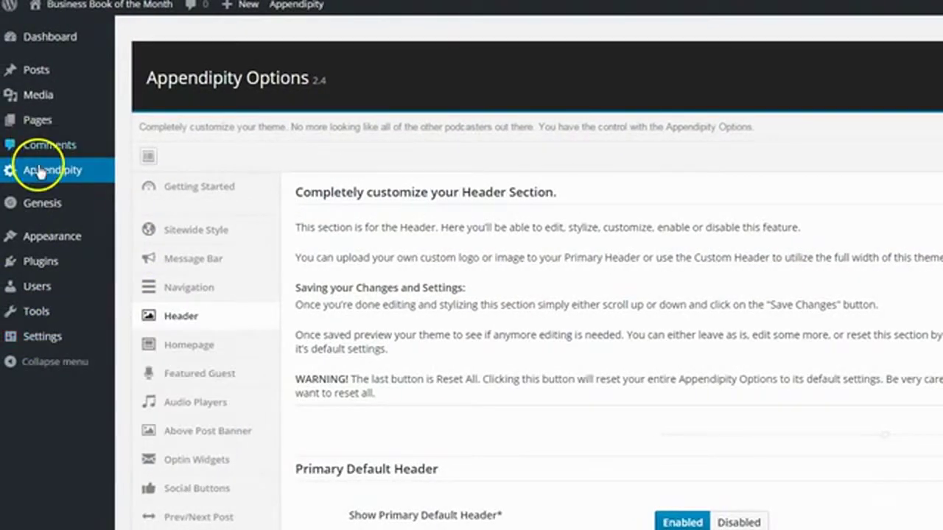
Paste the business-books podcast description as the new tagline, save, and view the live site
{"action": "mouse_move", "coordinate": [42, 333]}
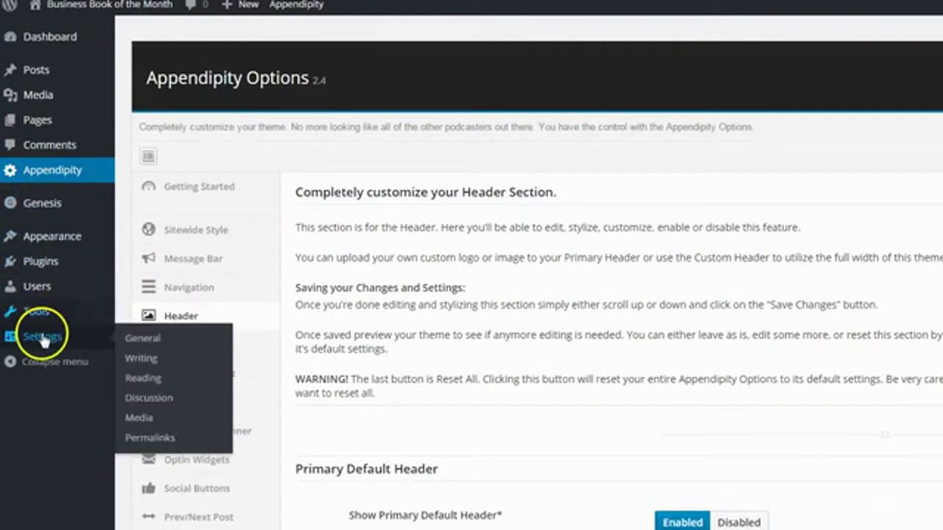
{"action": "left_click", "coordinate": [145, 341]}
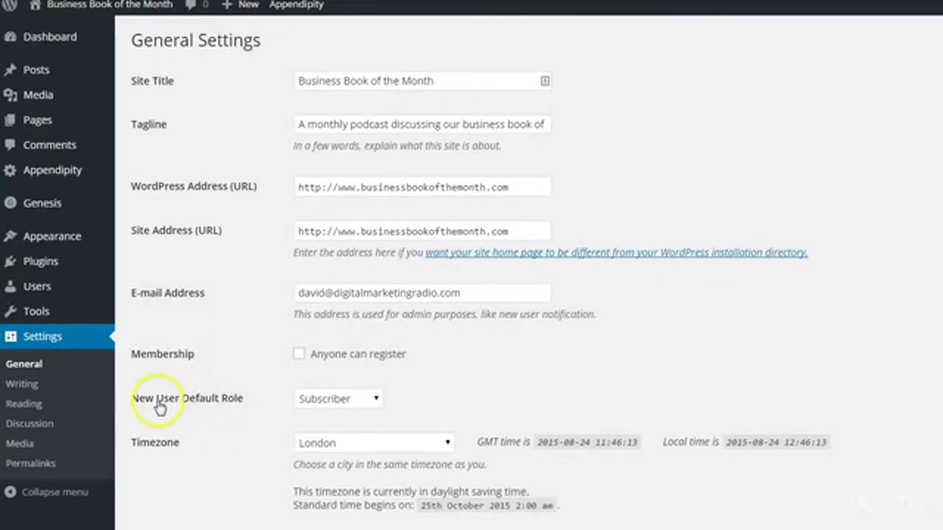
{"action": "left_click", "coordinate": [421, 123]}
{"action": "key", "text": "ctrl+a"}
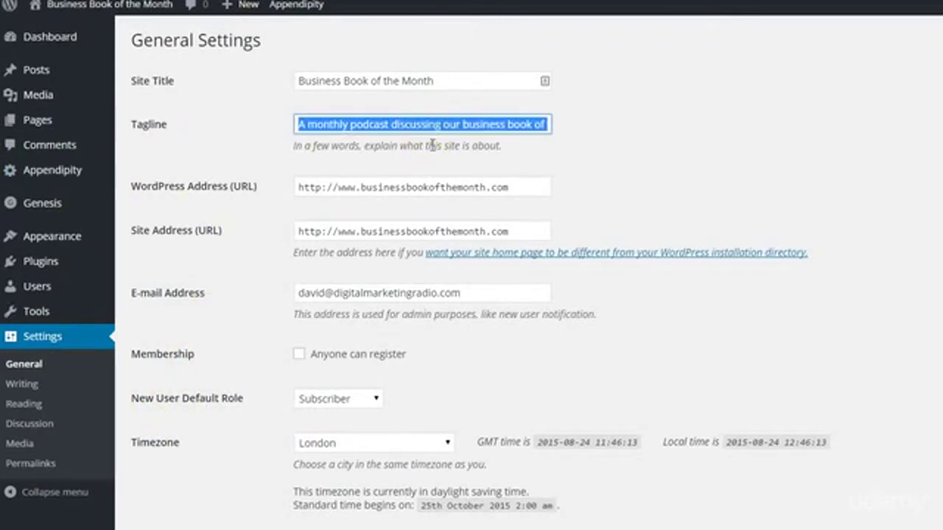
{"action": "key", "text": "ctrl+v"}
{"action": "scroll", "coordinate": [420, 480], "scroll_direction": "down", "scroll_amount": 4}
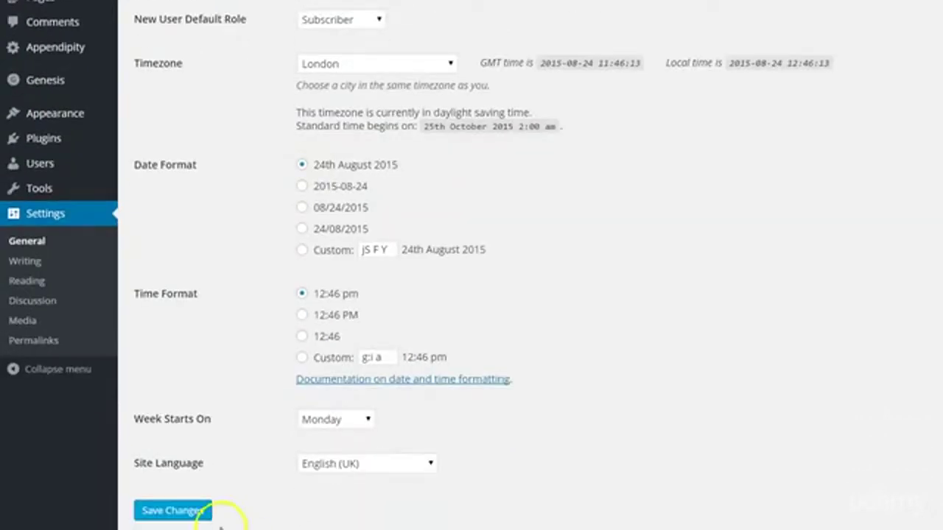
{"action": "left_click", "coordinate": [177, 508]}
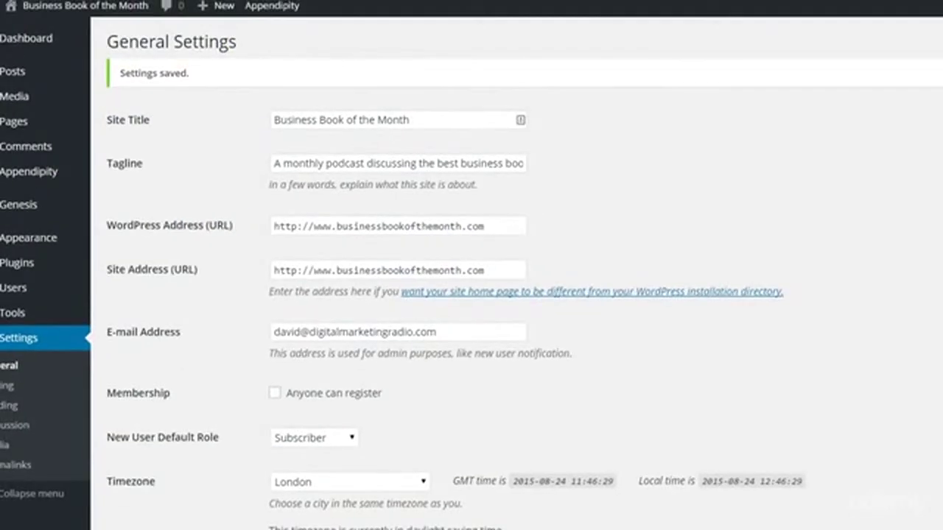
{"action": "left_click", "coordinate": [78, 6]}
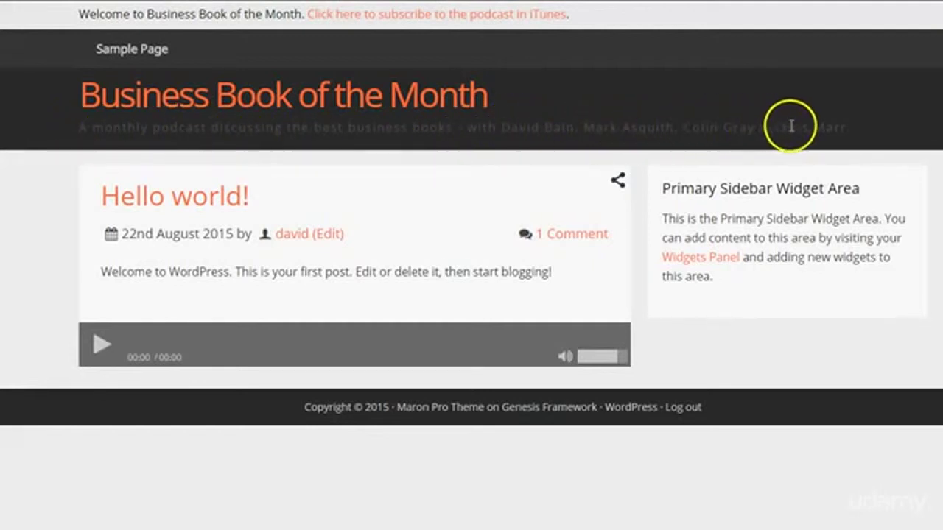
Highlight the end of the new tagline on the front page, then deselect it
{"action": "left_click_drag", "start_coordinate": [825, 130], "coordinate": [729, 146]}
{"action": "left_click", "coordinate": [729, 146]}
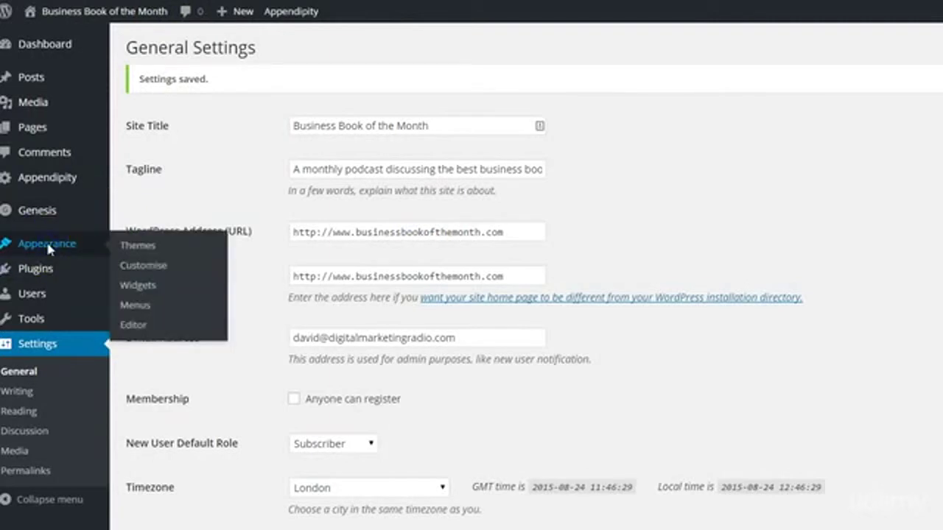
Open the Appendipity Header options and highlight the Site Description Text Color setting
{"action": "left_click", "coordinate": [47, 249]}
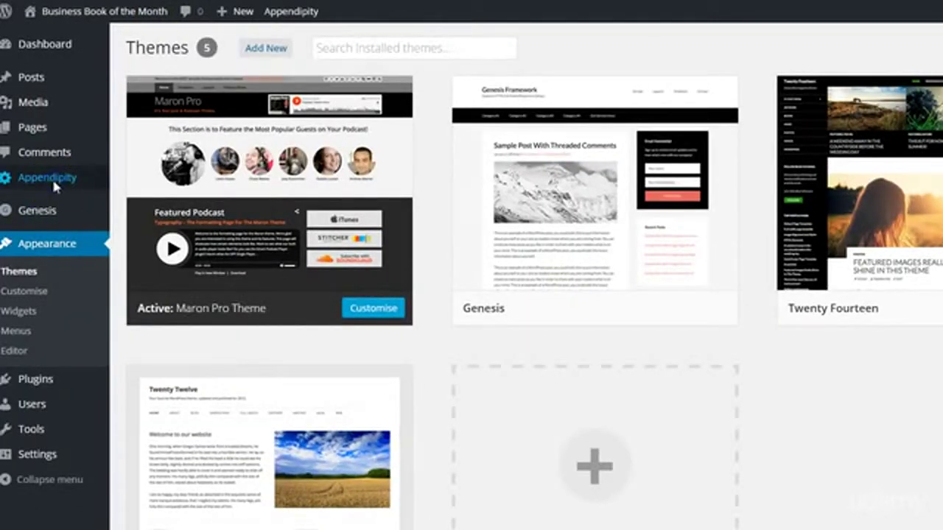
{"action": "left_click", "coordinate": [51, 176]}
{"action": "left_click", "coordinate": [238, 365]}
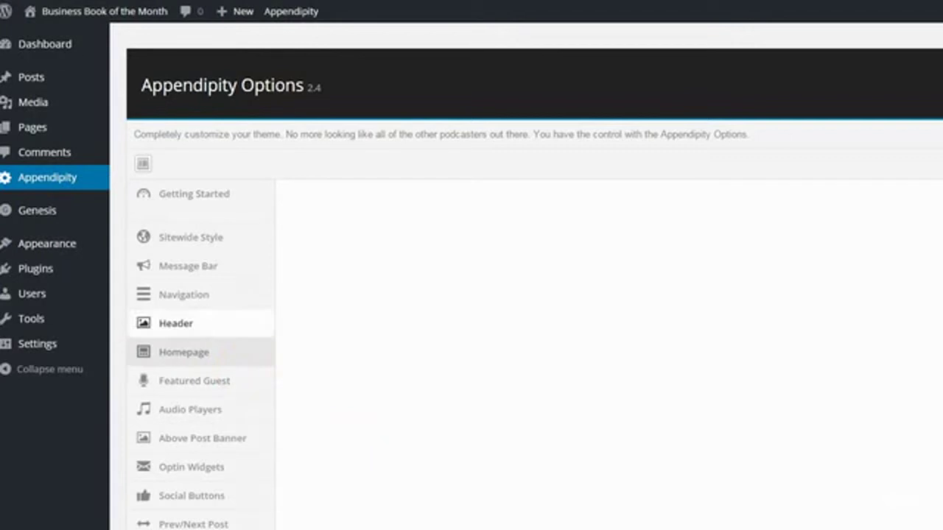
{"action": "scroll", "coordinate": [516, 295], "scroll_direction": "down", "scroll_amount": 2}
{"action": "scroll", "coordinate": [375, 431], "scroll_direction": "up", "scroll_amount": 1}
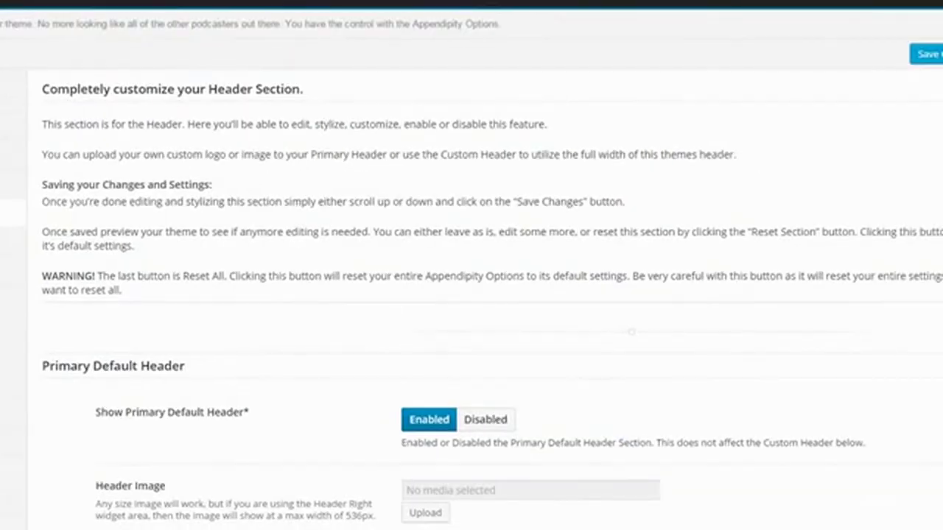
{"action": "scroll", "coordinate": [811, 460], "scroll_direction": "down", "scroll_amount": 6}
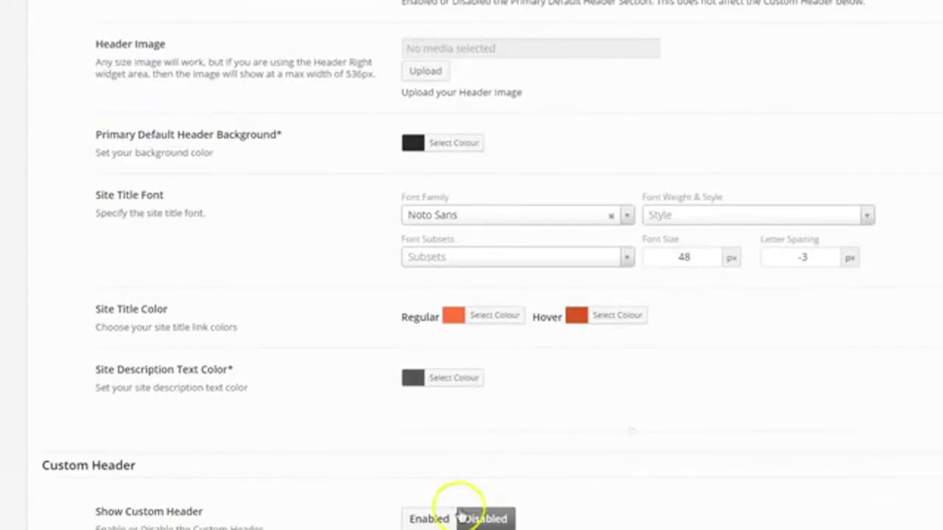
{"action": "left_click_drag", "start_coordinate": [108, 370], "coordinate": [210, 372]}
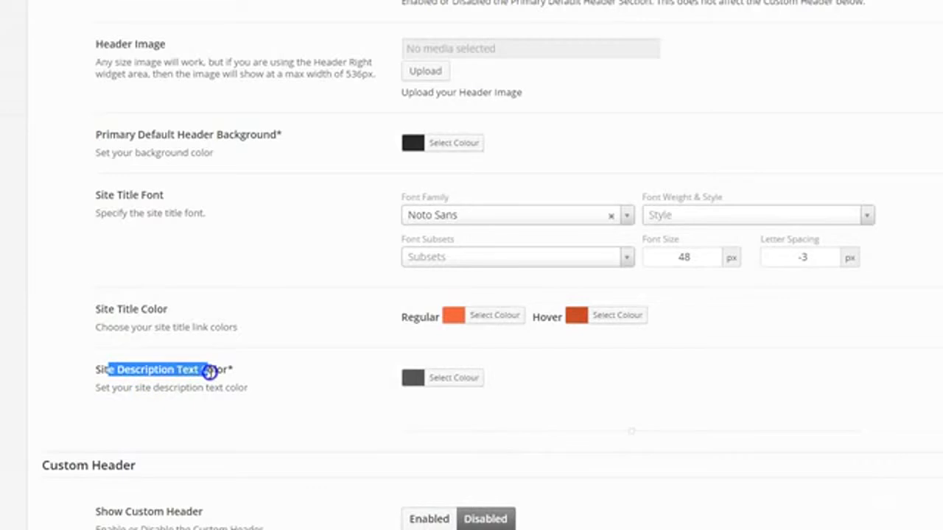
{"action": "left_click", "coordinate": [210, 372]}
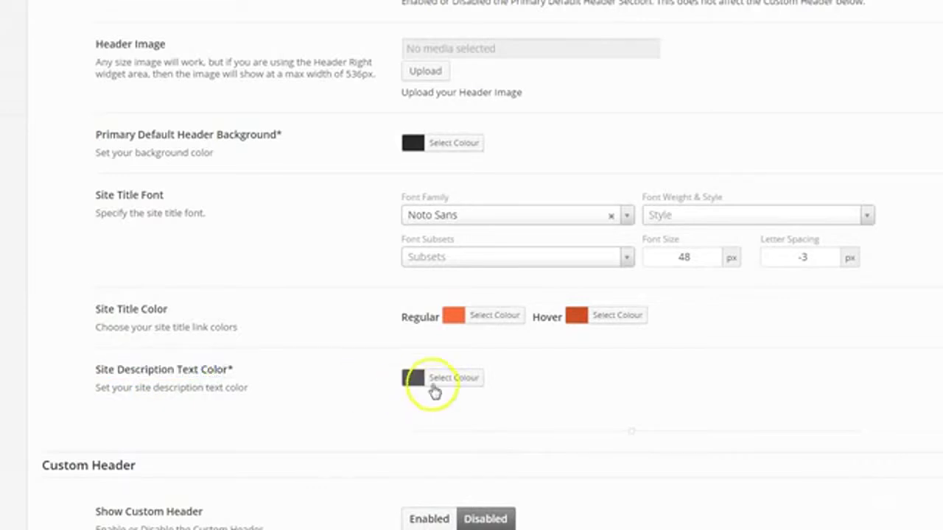
Set the site description text colour to #999999 and save the header settings
{"action": "left_click", "coordinate": [431, 381]}
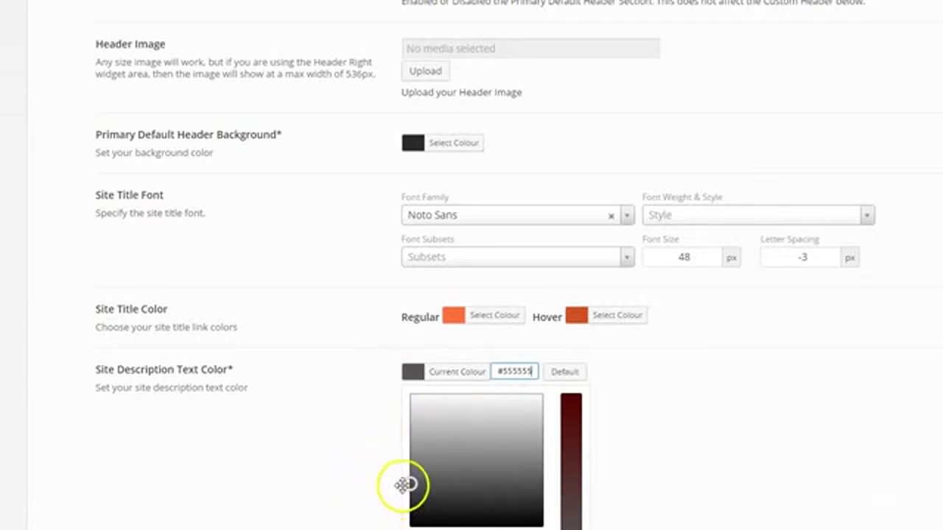
{"action": "left_click", "coordinate": [537, 368]}
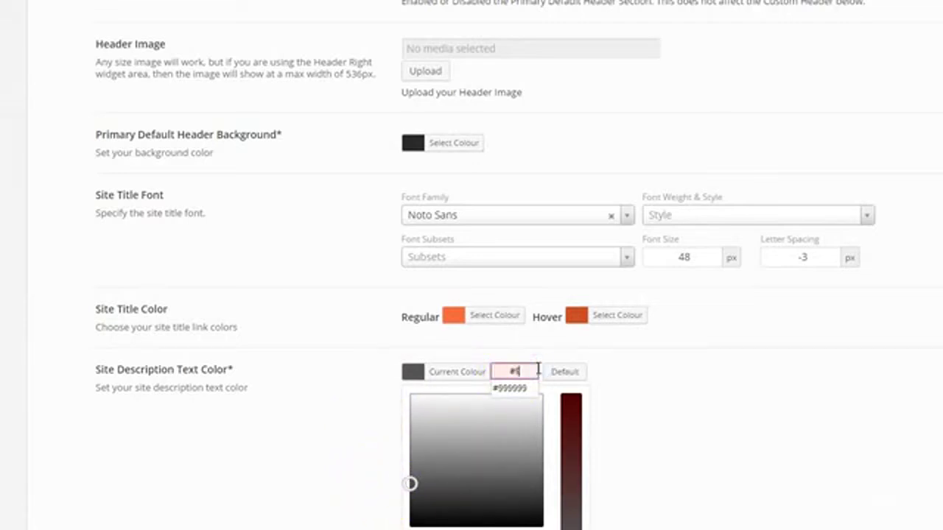
{"action": "left_click", "coordinate": [530, 388]}
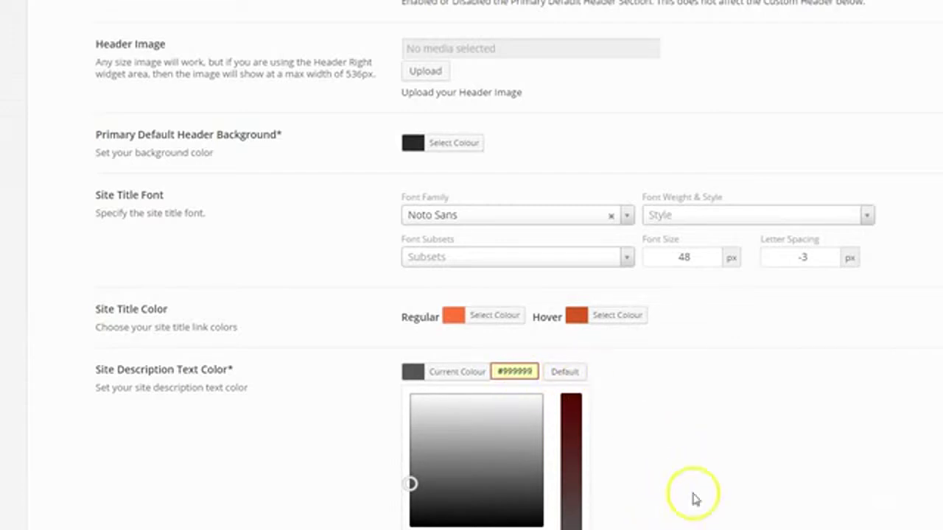
{"action": "scroll", "coordinate": [693, 493], "scroll_direction": "up", "scroll_amount": 5}
{"action": "scroll", "coordinate": [693, 494], "scroll_direction": "down", "scroll_amount": 5}
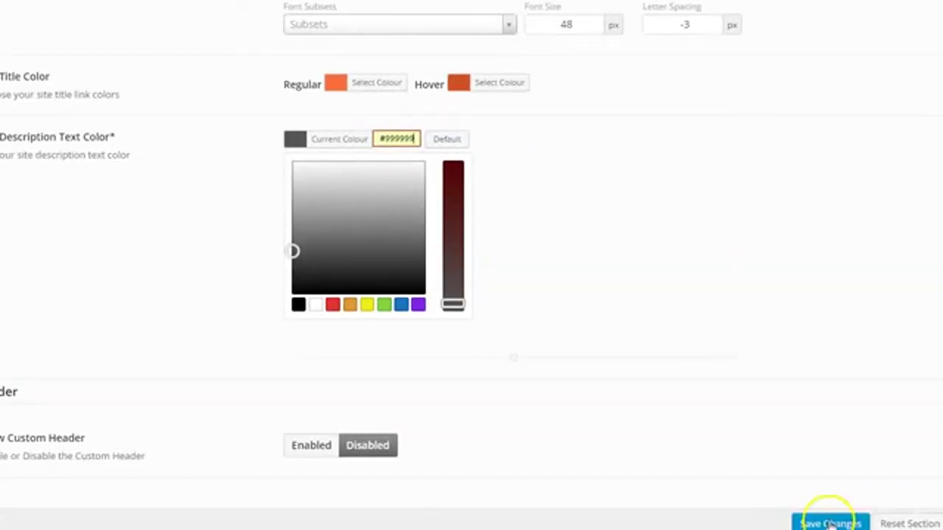
{"action": "left_click", "coordinate": [830, 524]}
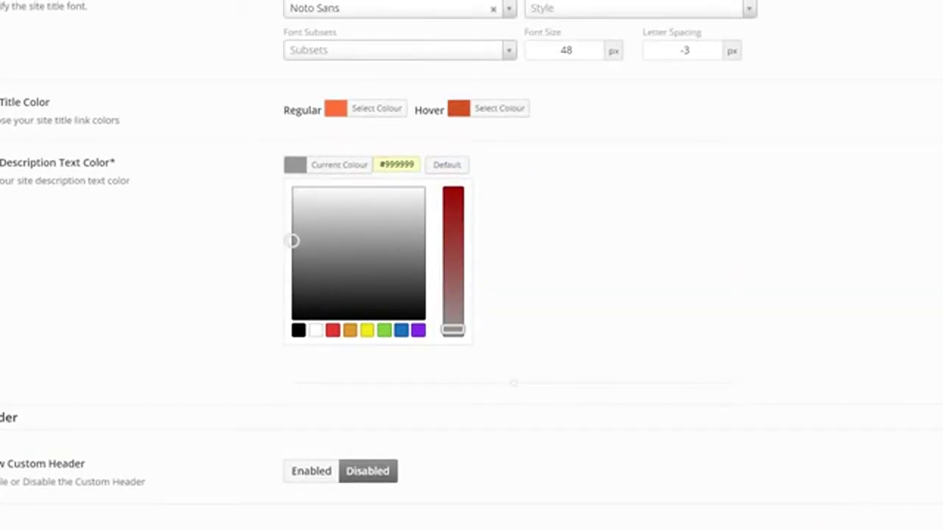
{"action": "left_click", "coordinate": [818, 501]}
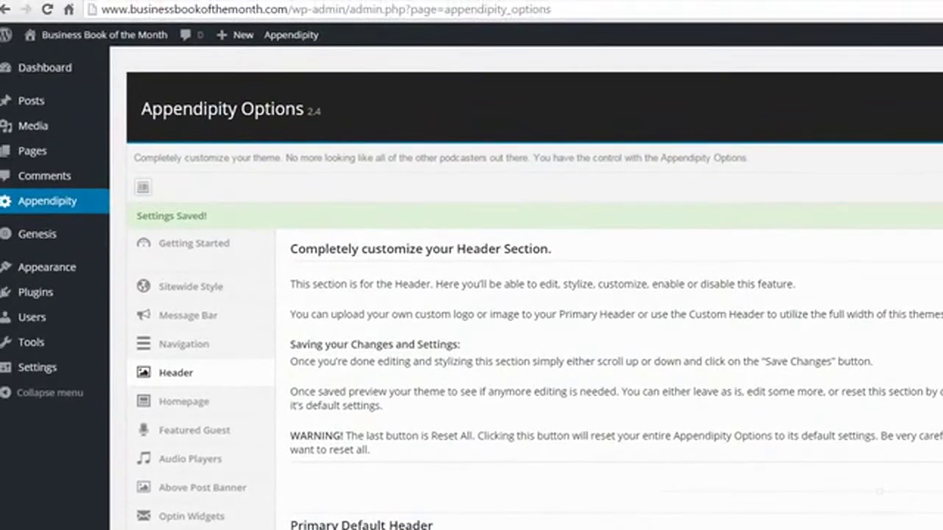
{"action": "left_click", "coordinate": [104, 34]}
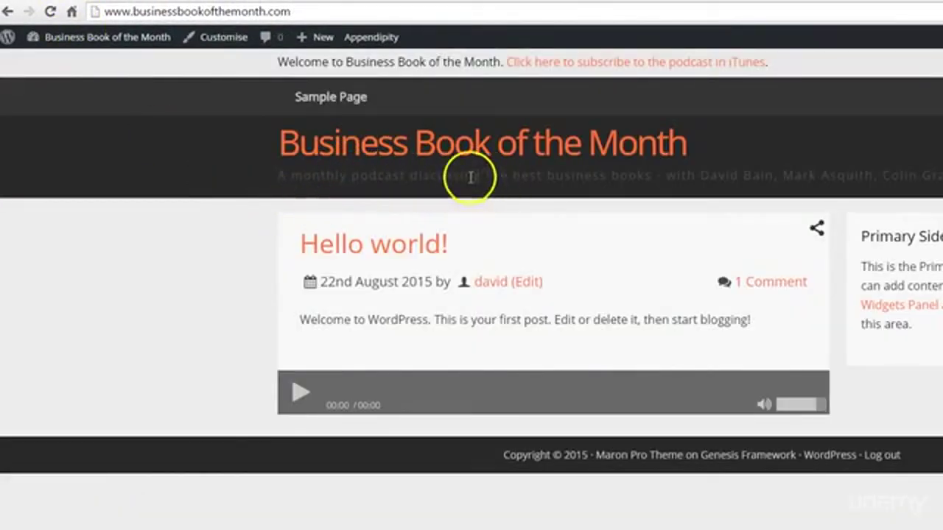
{"action": "left_click", "coordinate": [51, 11]}
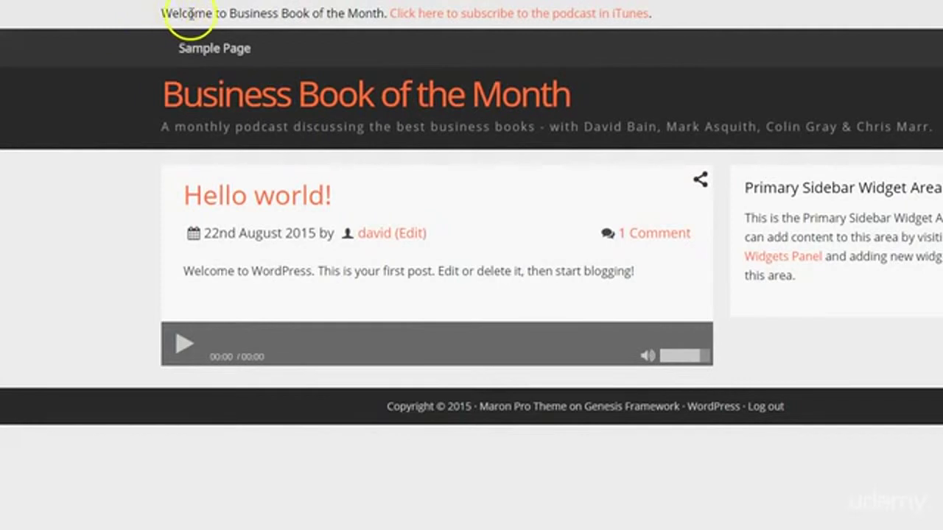
{"action": "left_click_drag", "start_coordinate": [384, 12], "coordinate": [244, 6]}
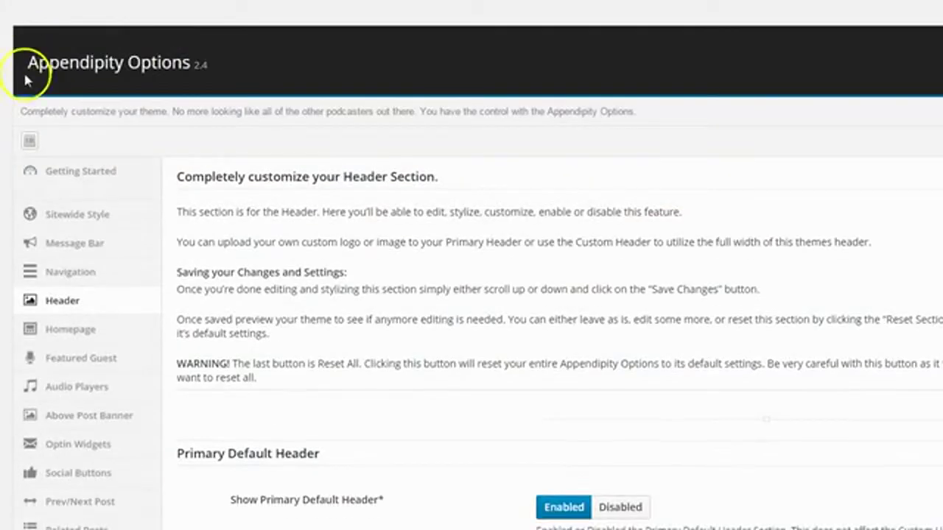
In the Message Bar section, make 'Business Book of the Month' italic and save
{"action": "scroll", "coordinate": [472, 294], "scroll_direction": "down", "scroll_amount": 2}
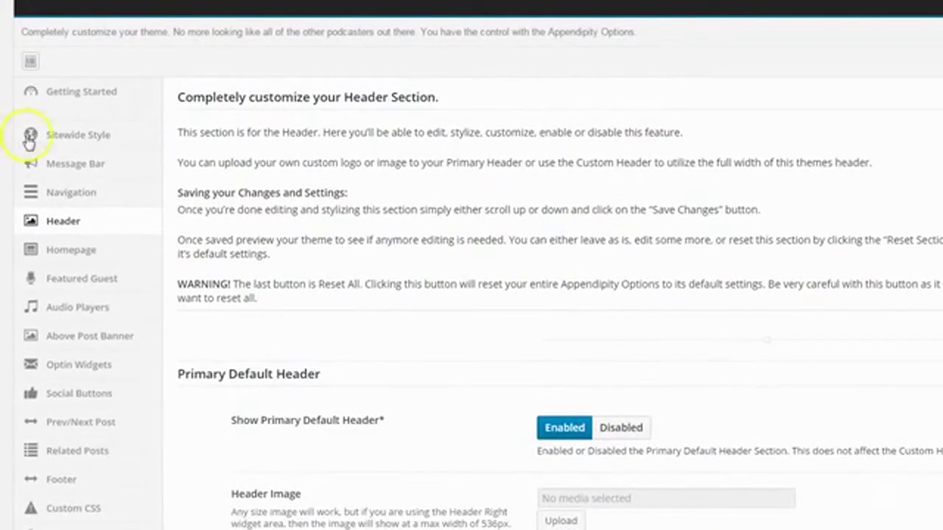
{"action": "left_click", "coordinate": [74, 166]}
{"action": "scroll", "coordinate": [338, 324], "scroll_direction": "down", "scroll_amount": 3}
{"action": "scroll", "coordinate": [349, 326], "scroll_direction": "down", "scroll_amount": 2}
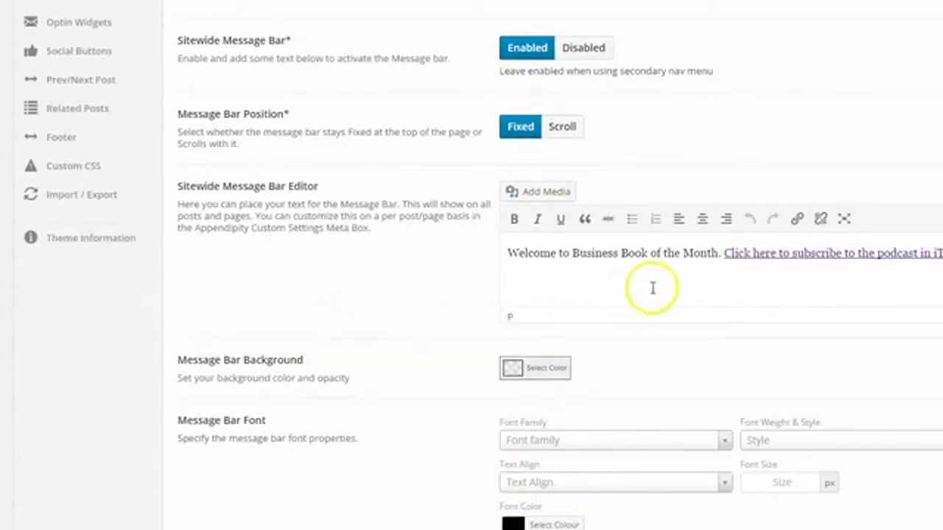
{"action": "left_click_drag", "start_coordinate": [720, 253], "coordinate": [572, 253]}
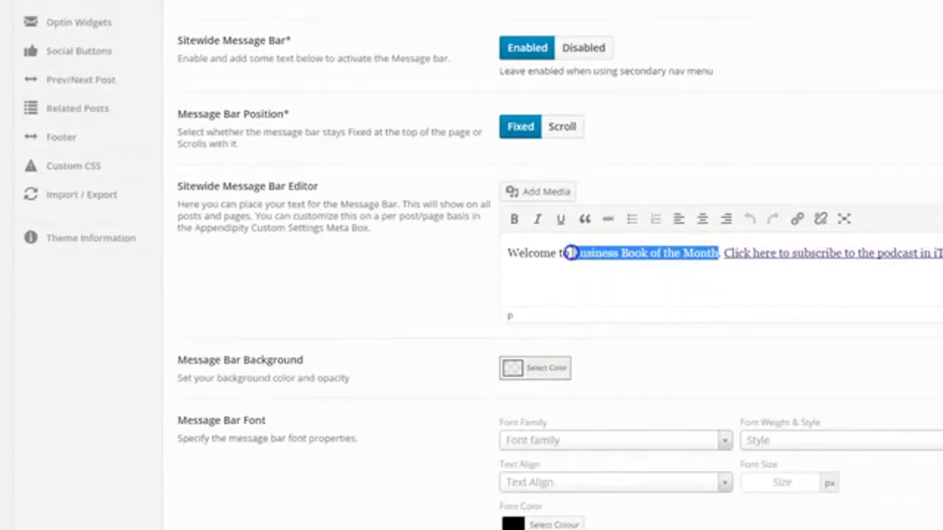
{"action": "left_click", "coordinate": [537, 218]}
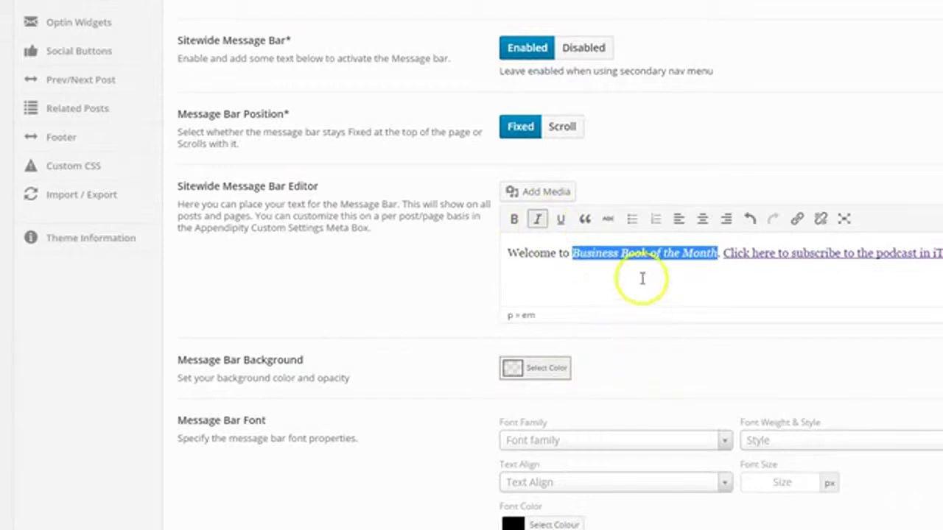
{"action": "left_click", "coordinate": [635, 253]}
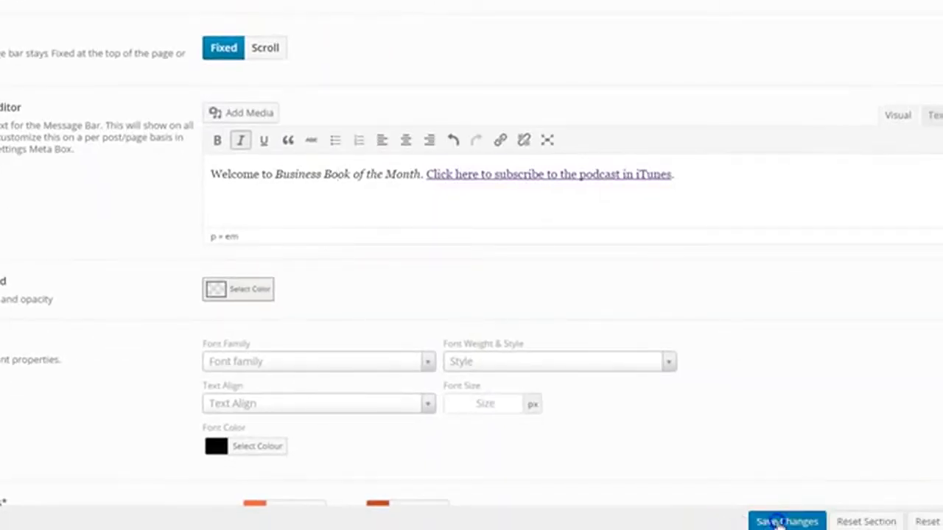
{"action": "left_click", "coordinate": [779, 522]}
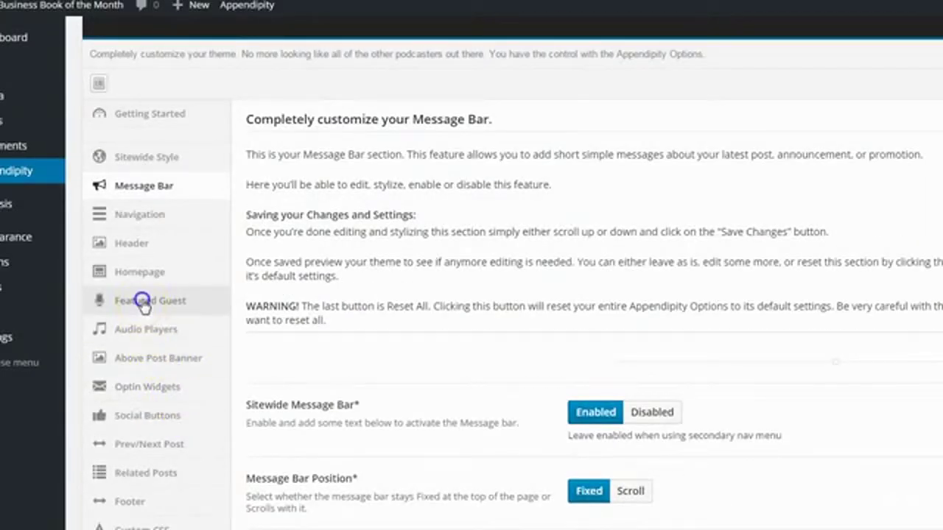
Set Featured Guest Area to Enabled on the Featured Guest tab
{"action": "left_click", "coordinate": [144, 304]}
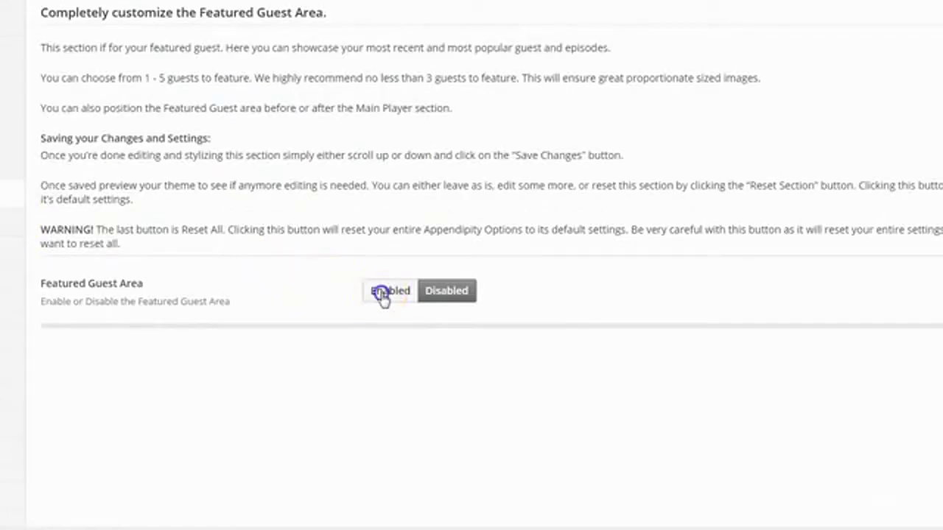
{"action": "left_click", "coordinate": [591, 398]}
{"action": "scroll", "coordinate": [514, 350], "scroll_direction": "down", "scroll_amount": 3}
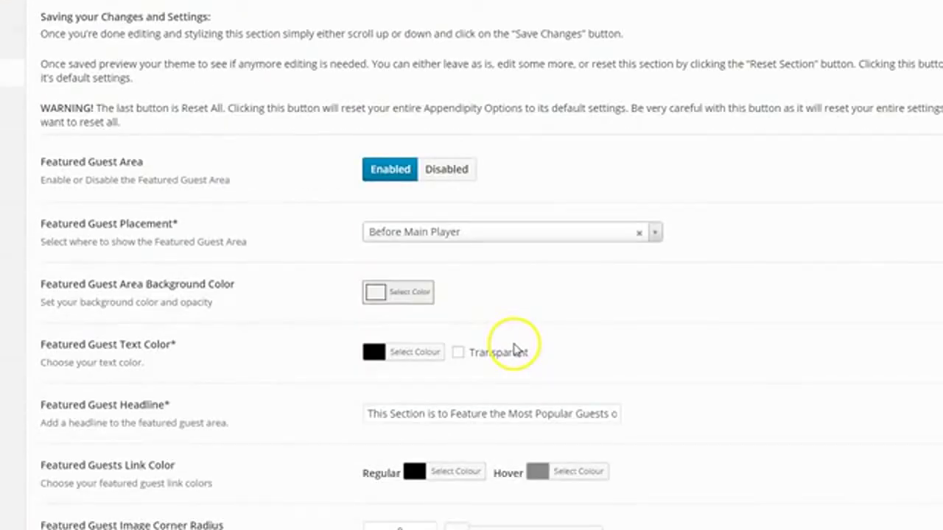
{"action": "scroll", "coordinate": [508, 339], "scroll_direction": "down", "scroll_amount": 1}
{"action": "scroll", "coordinate": [535, 236], "scroll_direction": "down", "scroll_amount": 2}
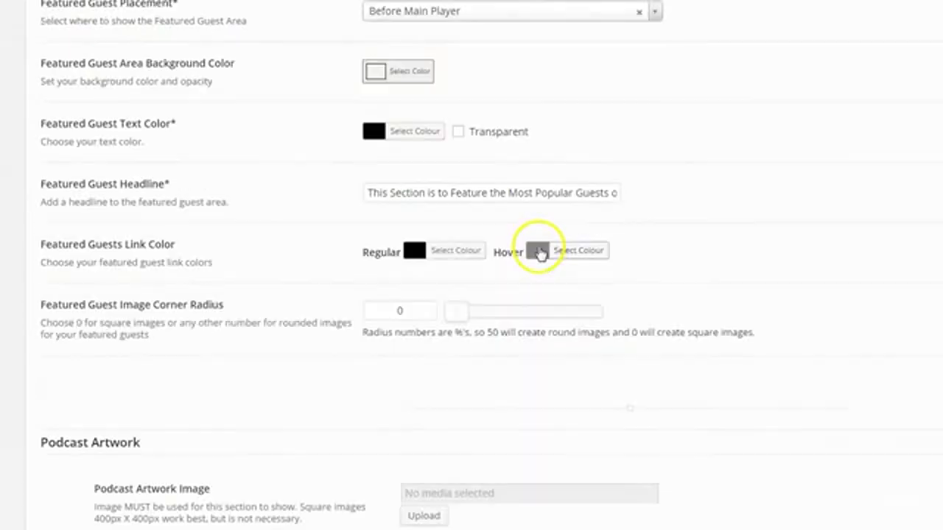
{"action": "scroll", "coordinate": [538, 246], "scroll_direction": "down", "scroll_amount": 4}
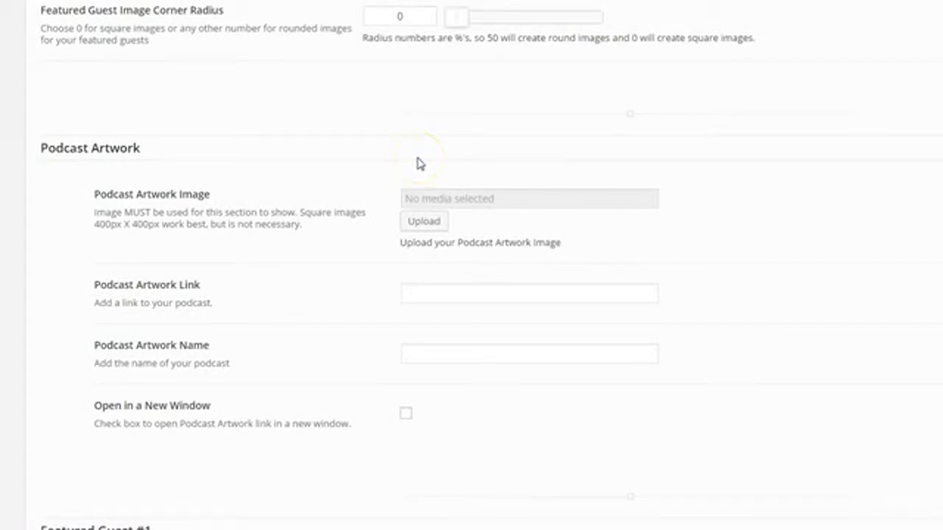
Upload the BBOTM image from the computer and select it as the Podcast Artwork
{"action": "left_click", "coordinate": [422, 223]}
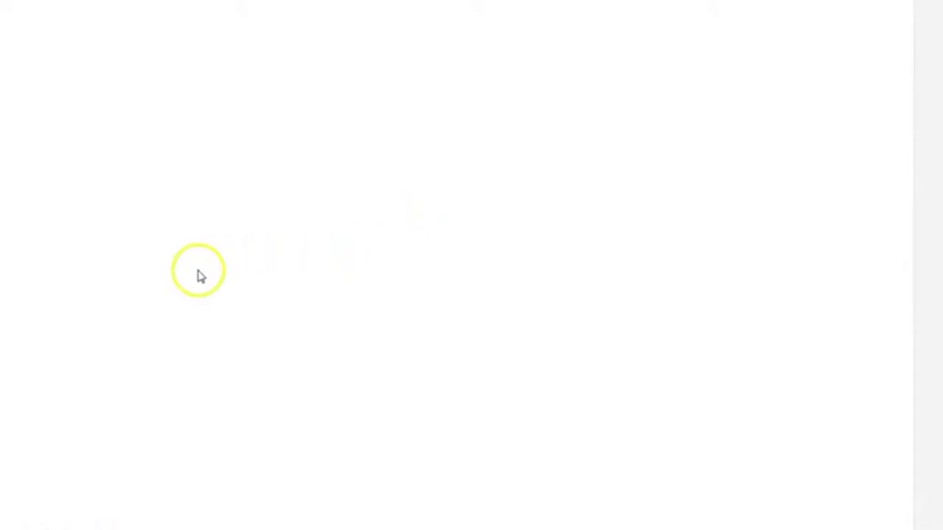
{"action": "left_click", "coordinate": [453, 224]}
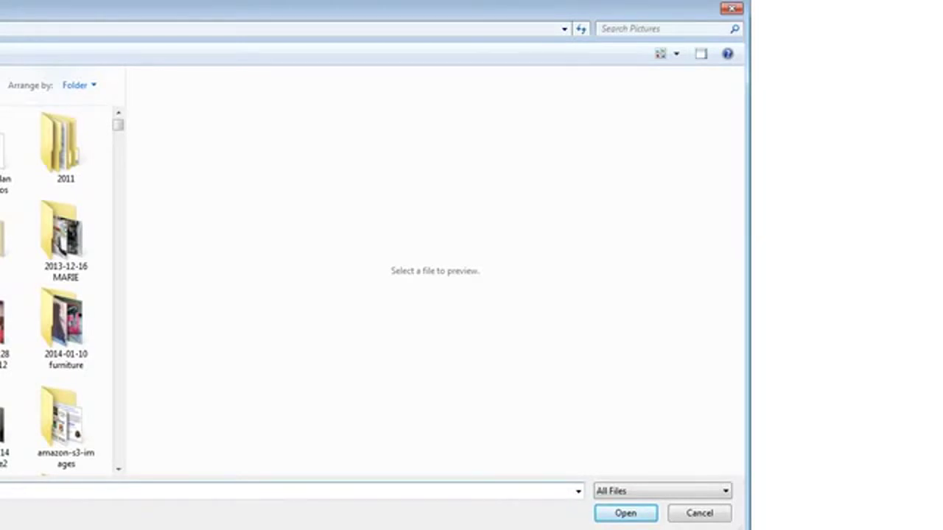
{"action": "left_click", "coordinate": [626, 512]}
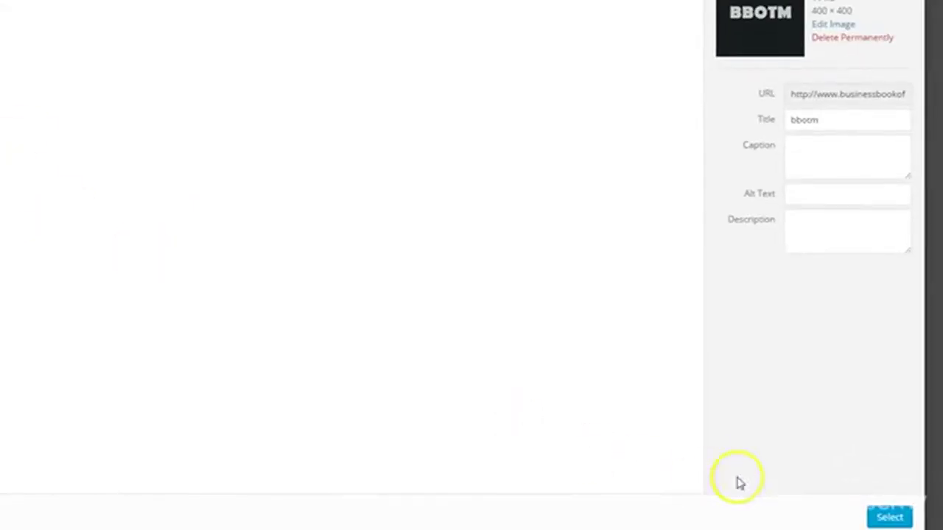
{"action": "left_click", "coordinate": [887, 517]}
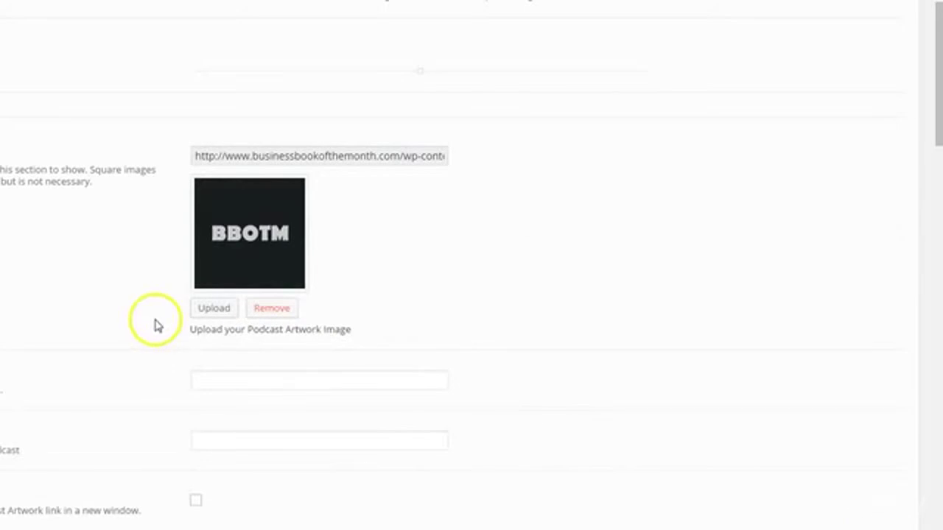
Enter 'sdgsdg' as Podcast Artwork Link and Name, save, and view the homepage
{"action": "scroll", "coordinate": [158, 361], "scroll_direction": "down", "scroll_amount": 1}
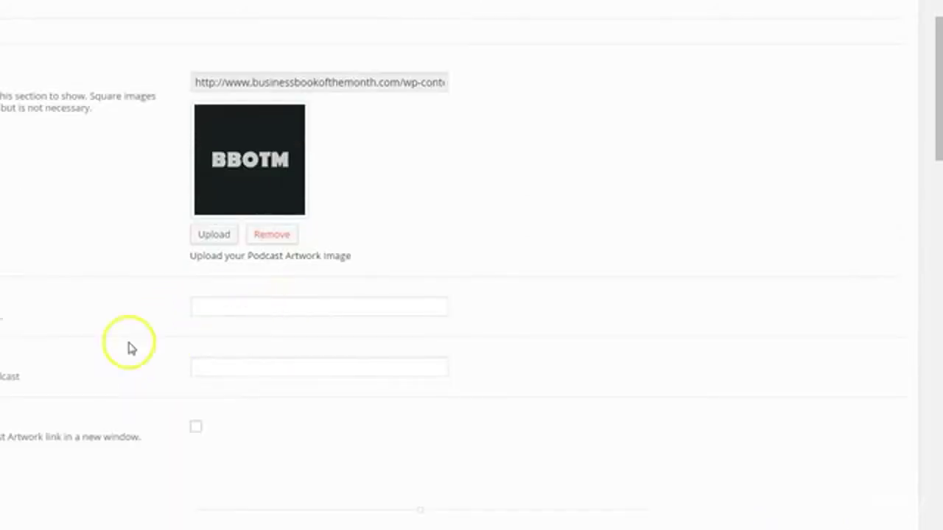
{"action": "left_click", "coordinate": [232, 307]}
{"action": "type", "text": "sdgsdg"}
{"action": "left_click", "coordinate": [226, 369]}
{"action": "type", "text": "sdgsdg"}
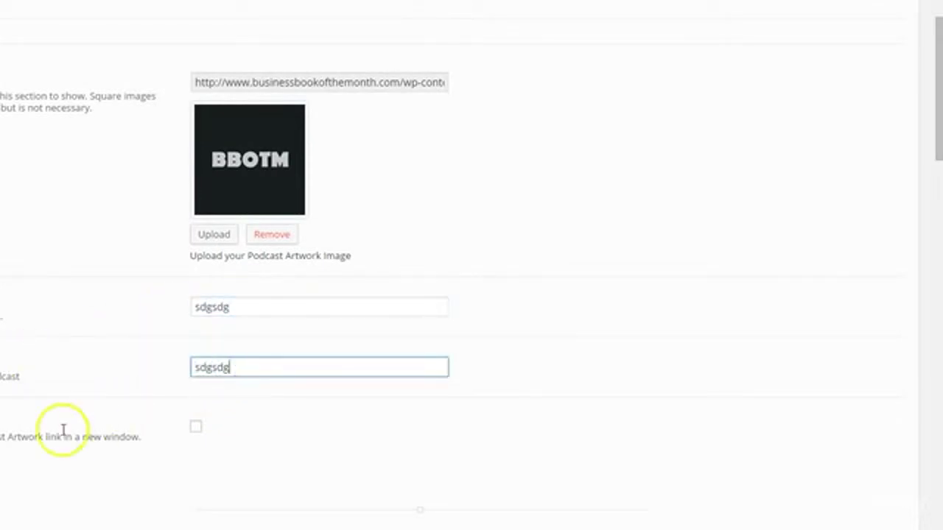
{"action": "scroll", "coordinate": [83, 432], "scroll_direction": "down", "scroll_amount": 3}
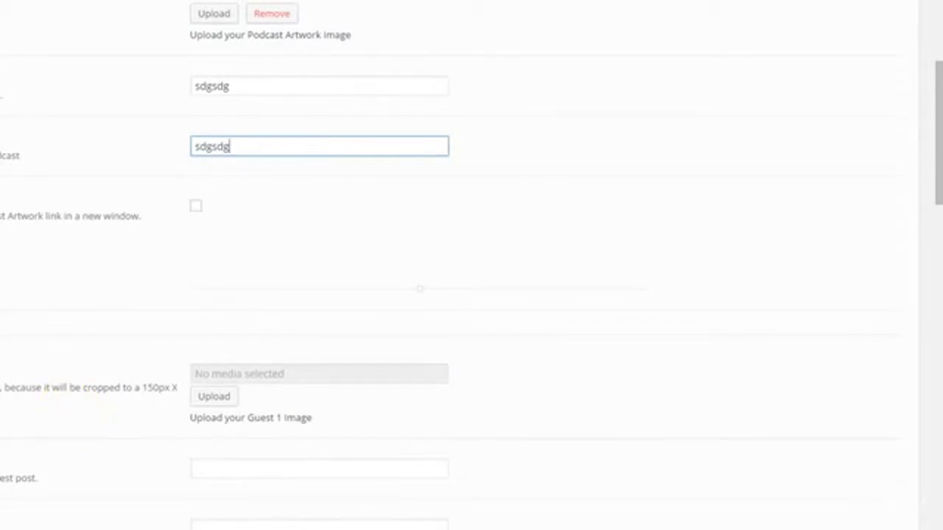
{"action": "left_click", "coordinate": [728, 520]}
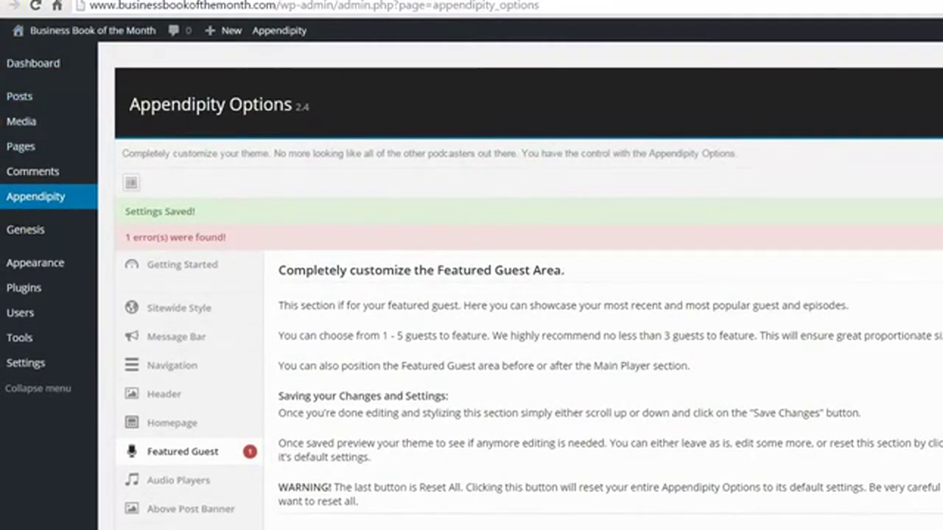
{"action": "left_click", "coordinate": [81, 30]}
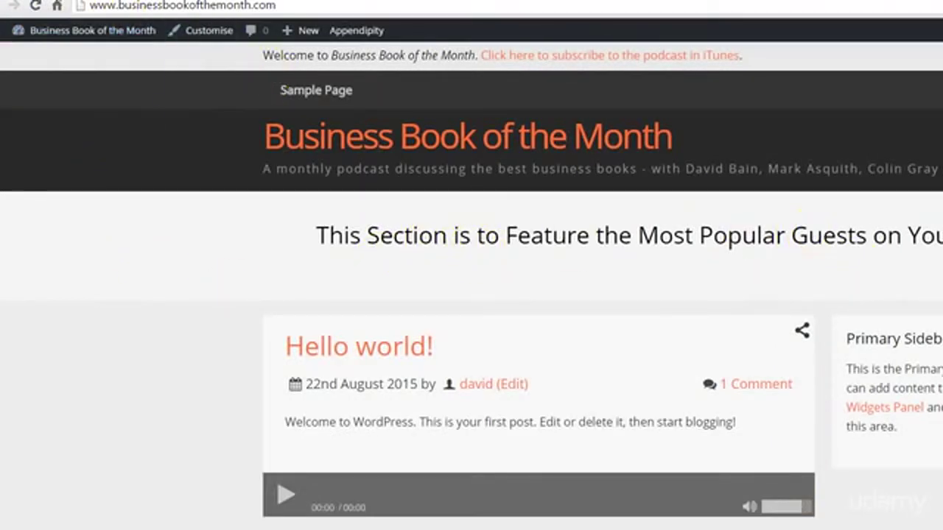
{"action": "left_click", "coordinate": [111, 1]}
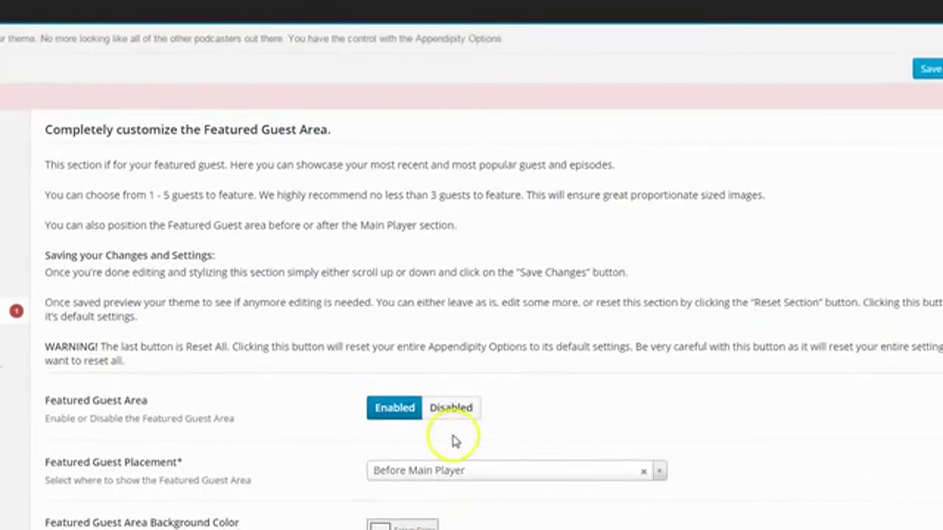
{"action": "scroll", "coordinate": [685, 442], "scroll_direction": "down", "scroll_amount": 8}
{"action": "scroll", "coordinate": [457, 445], "scroll_direction": "down", "scroll_amount": 2}
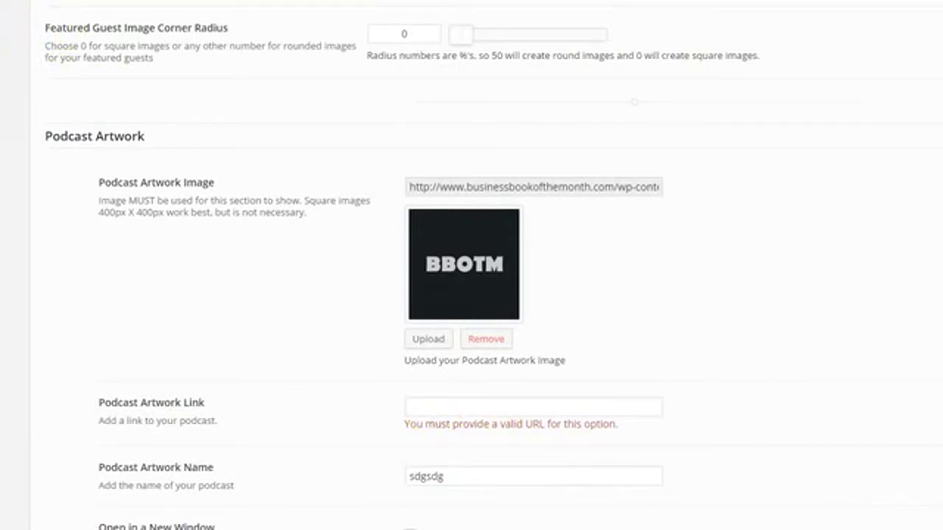
{"action": "left_click", "coordinate": [452, 407]}
{"action": "type", "text": "http://www.businessbookofthemonth.com/"}
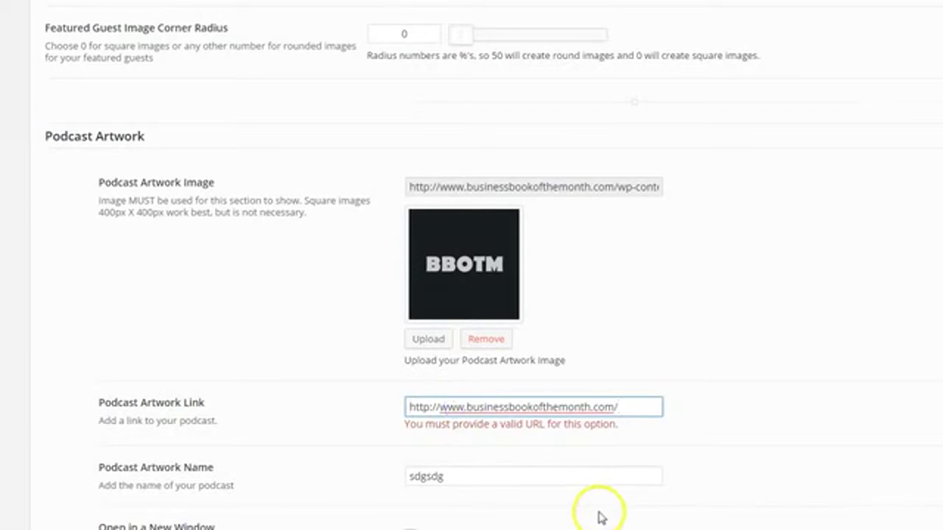
{"action": "left_click", "coordinate": [845, 518]}
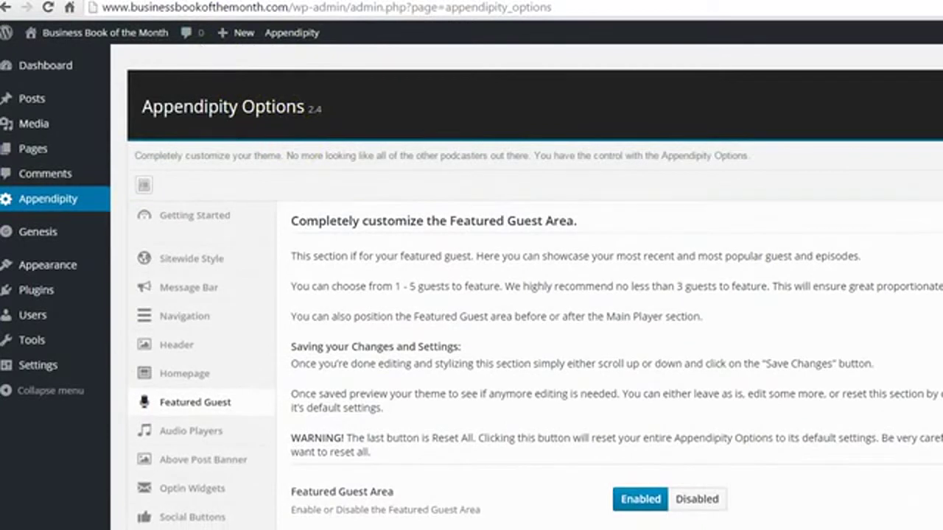
View the homepage to check the BBOTM artwork in the Featured Guest area
{"action": "left_click", "coordinate": [74, 32]}
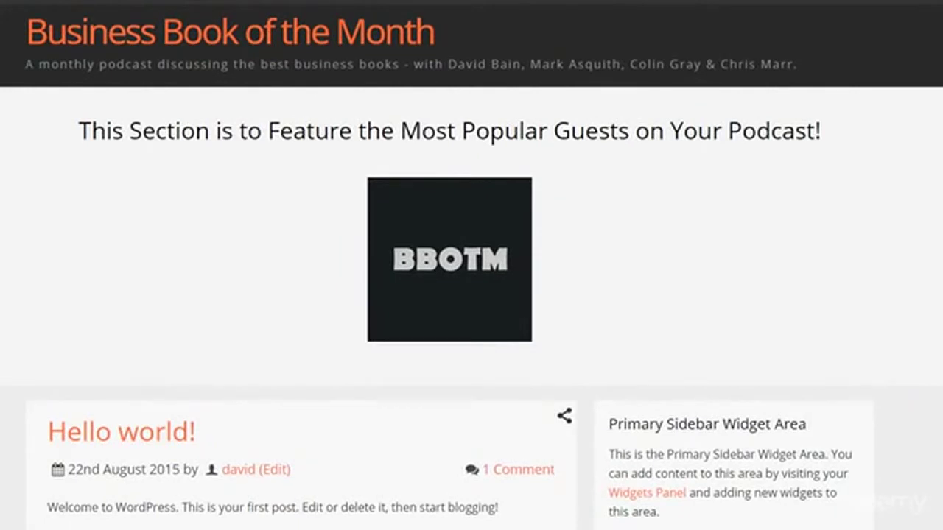
{"action": "mouse_move", "coordinate": [450, 247]}
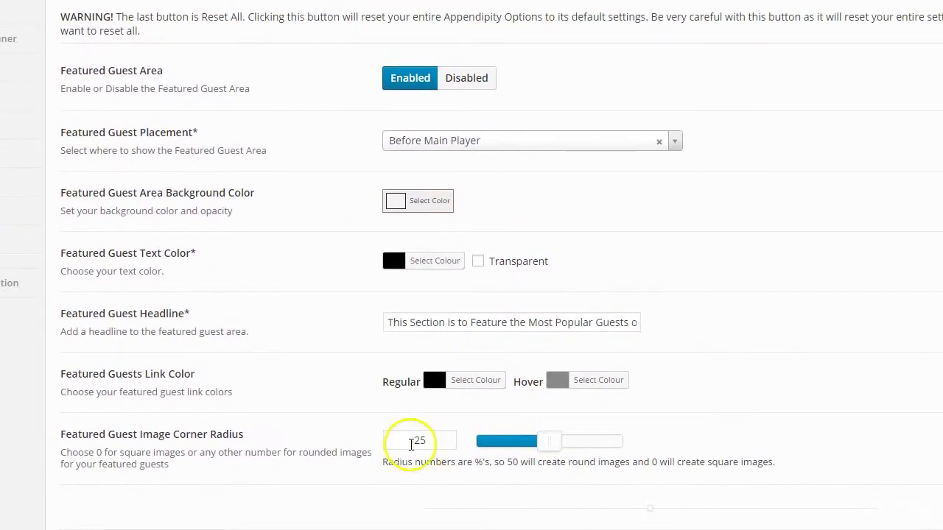
Save the featured guest corner radius at 50, then lower it to 25 and save again
{"action": "left_click_drag", "start_coordinate": [545, 441], "coordinate": [673, 443]}
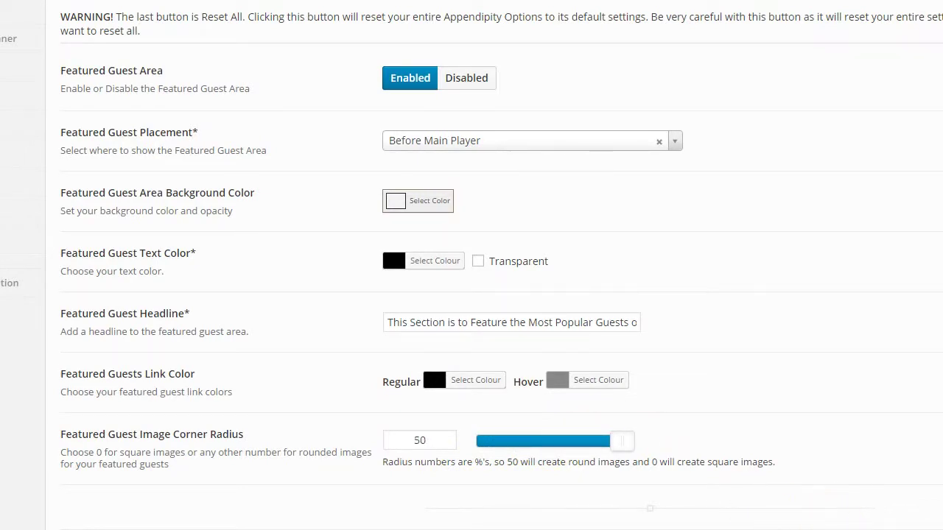
{"action": "left_click", "coordinate": [837, 520]}
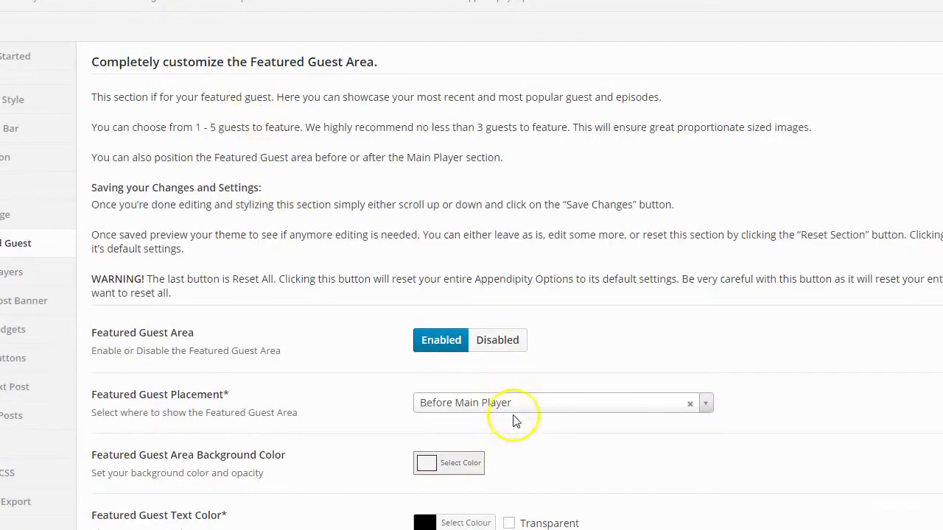
{"action": "scroll", "coordinate": [515, 426], "scroll_direction": "down", "scroll_amount": 4}
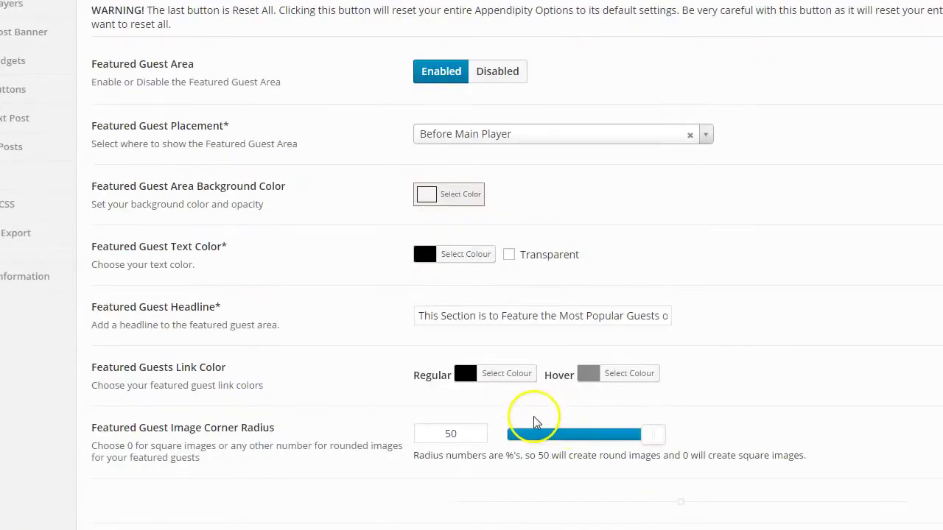
{"action": "left_click_drag", "start_coordinate": [650, 436], "coordinate": [571, 443]}
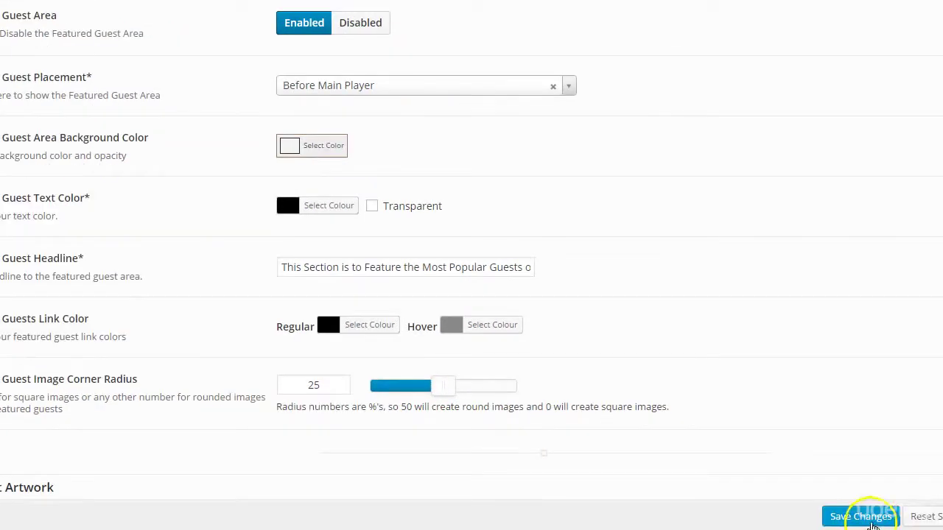
{"action": "left_click", "coordinate": [862, 517]}
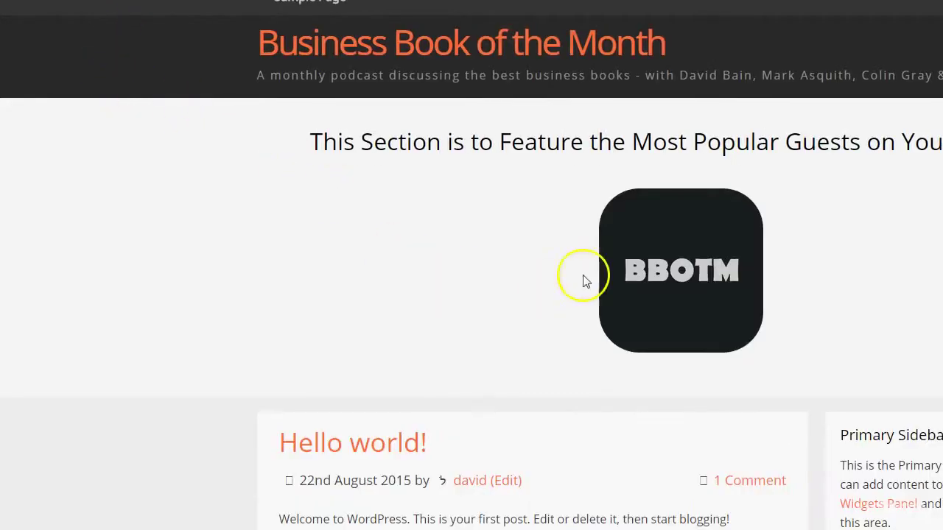
Head back from the homepage to Appendipity Options > Featured Guest in the admin
{"action": "mouse_move", "coordinate": [614, 255]}
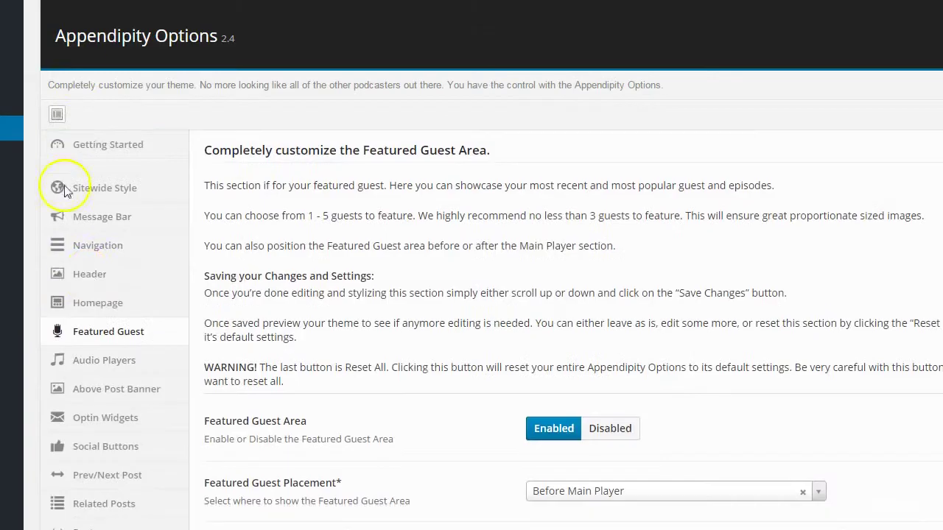
{"action": "scroll", "coordinate": [228, 378], "scroll_direction": "down", "scroll_amount": 10}
{"action": "scroll", "coordinate": [243, 361], "scroll_direction": "down", "scroll_amount": 2}
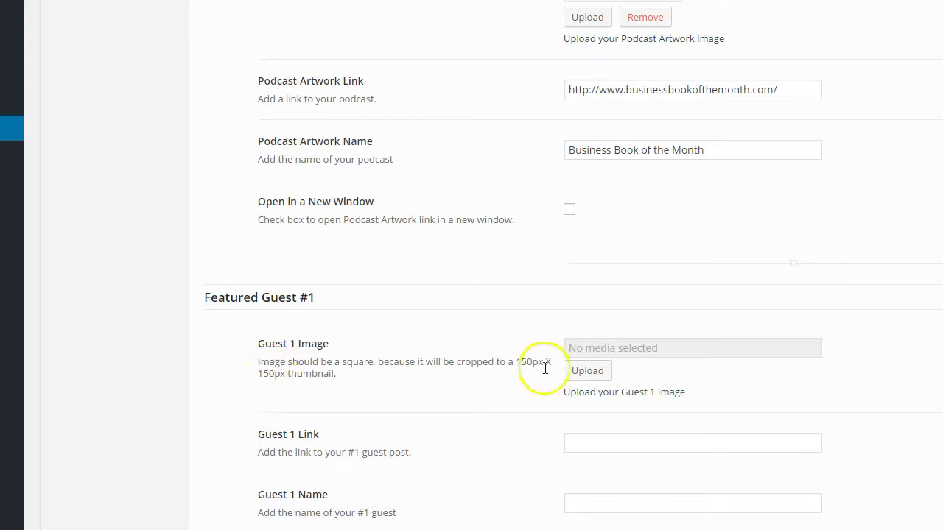
Upload the first guest's portrait from the bbotm folder as Guest 1 Image, alt text set to the guest's name
{"action": "left_click", "coordinate": [588, 371]}
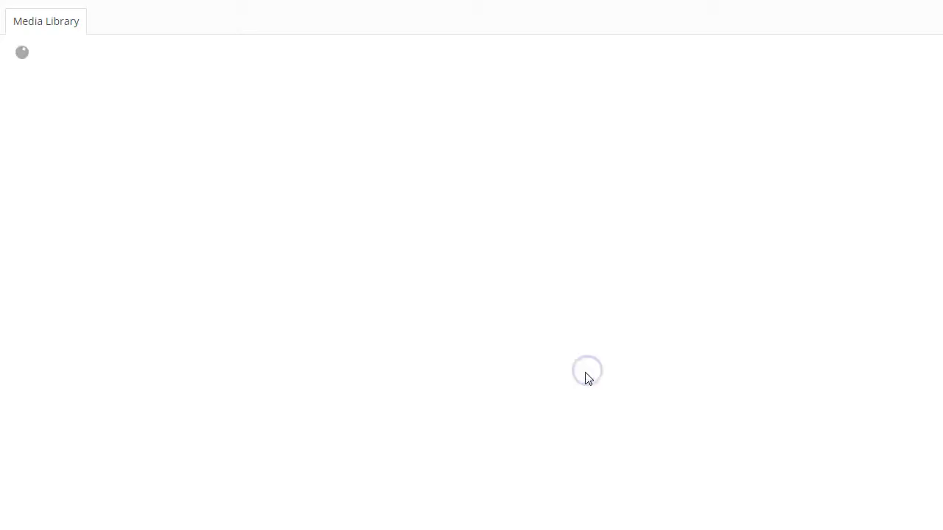
{"action": "left_click", "coordinate": [3, 21]}
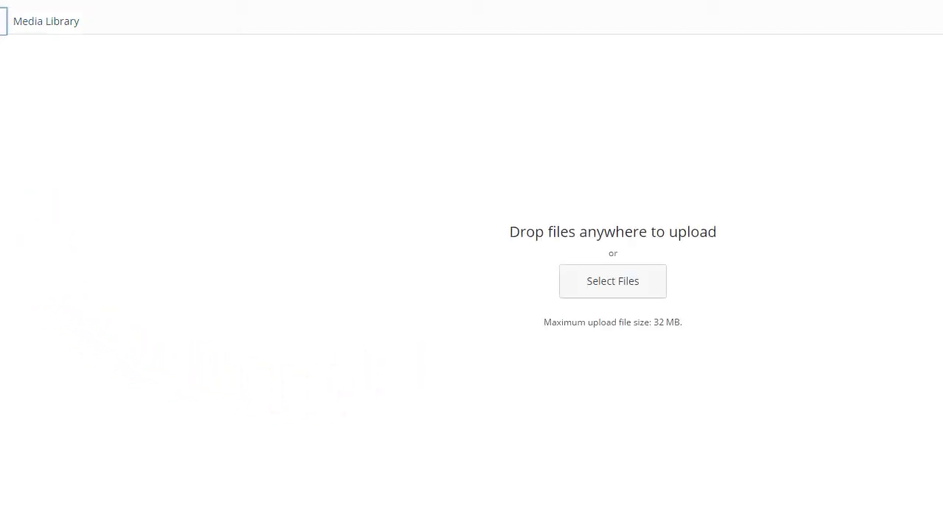
{"action": "left_click", "coordinate": [623, 288]}
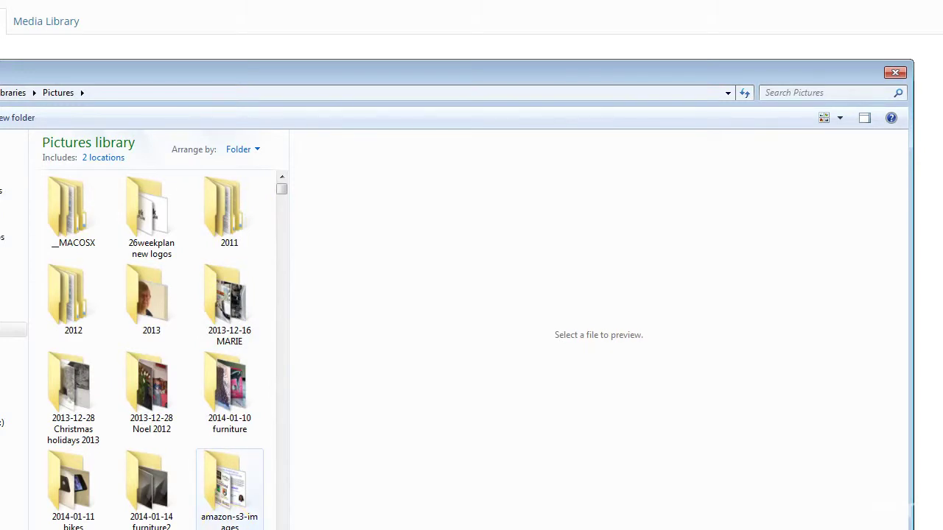
{"action": "left_click", "coordinate": [249, 525]}
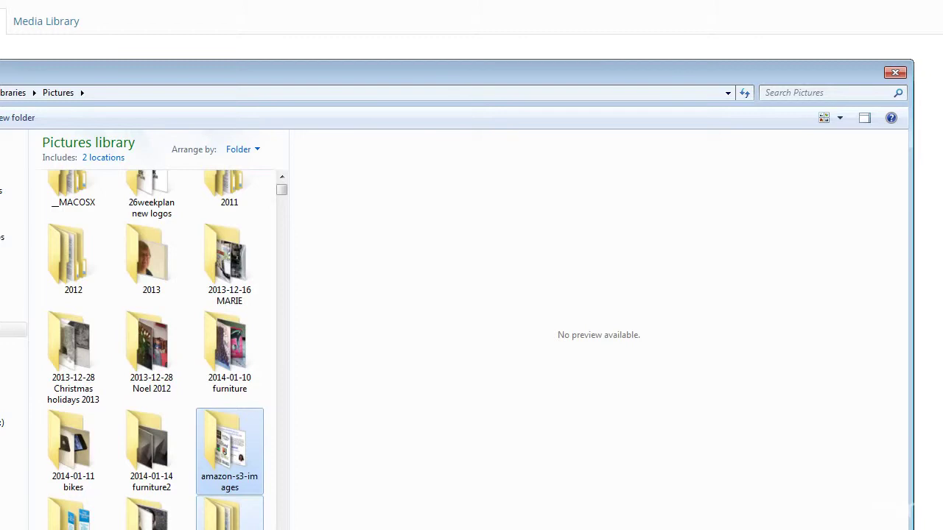
{"action": "double_click", "coordinate": [243, 519]}
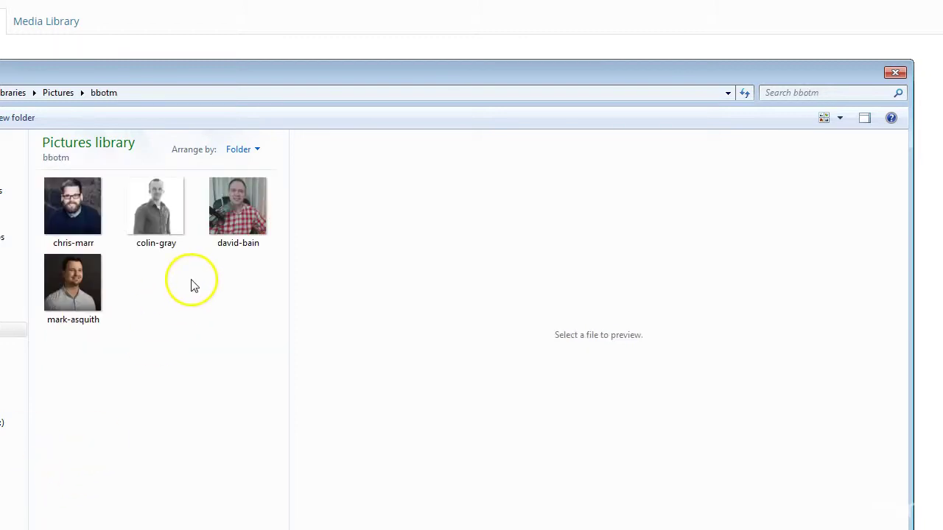
{"action": "double_click", "coordinate": [229, 215]}
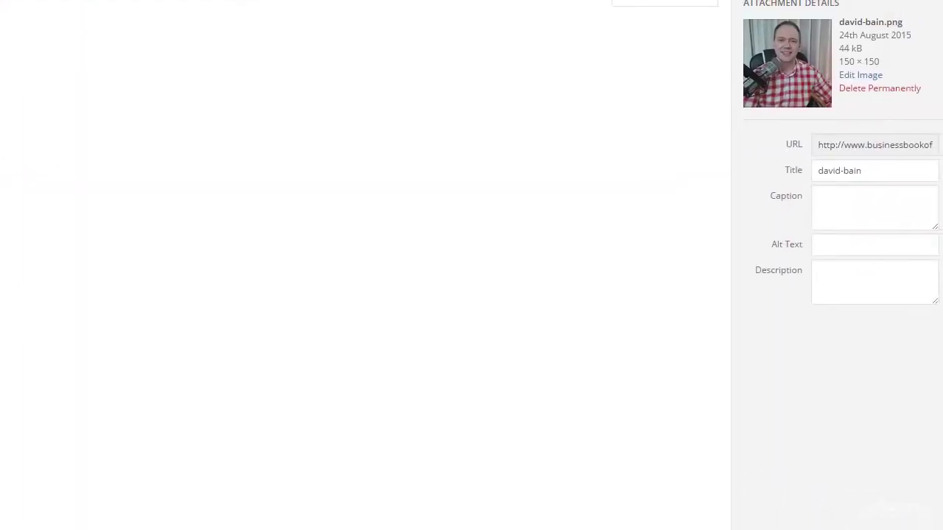
{"action": "left_click", "coordinate": [840, 245]}
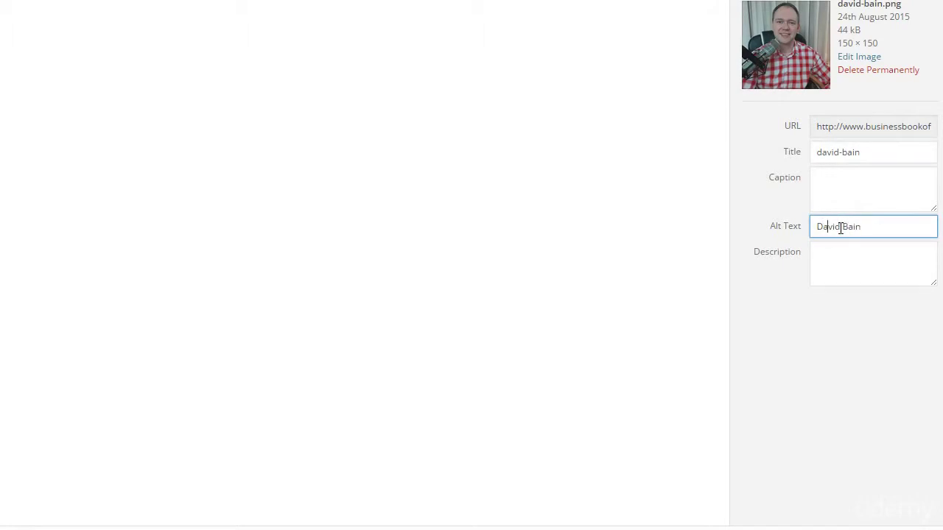
{"action": "left_click_drag", "start_coordinate": [880, 224], "coordinate": [764, 243]}
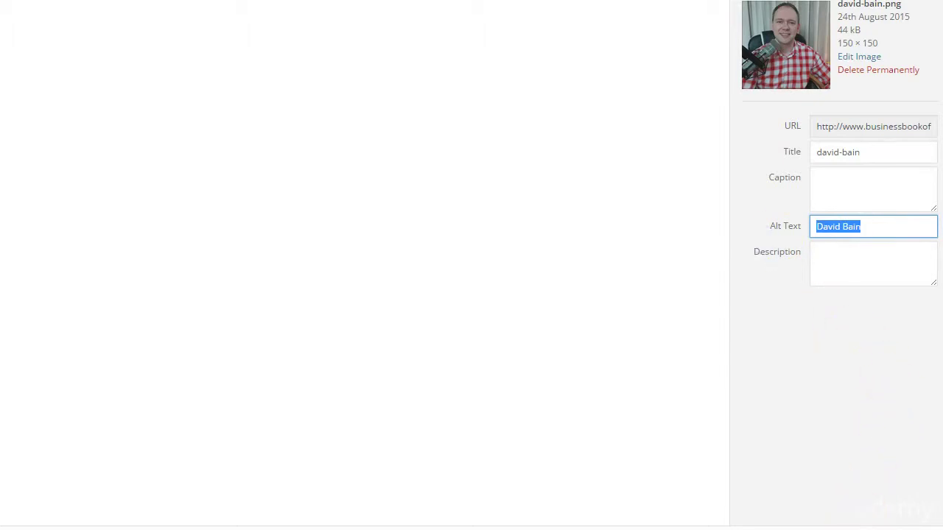
{"action": "left_click", "coordinate": [899, 511]}
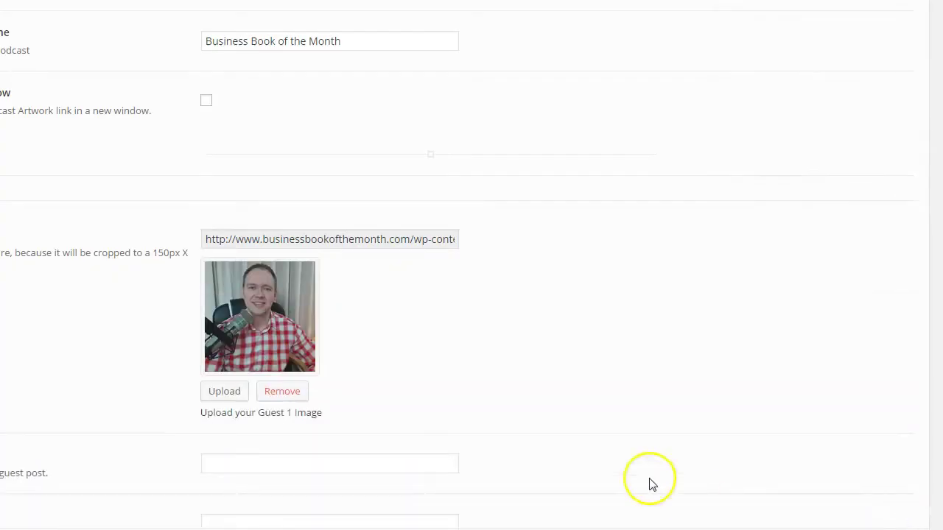
Enter the first guest's name in the Guest 1 Name field
{"action": "scroll", "coordinate": [136, 379], "scroll_direction": "down", "scroll_amount": 2}
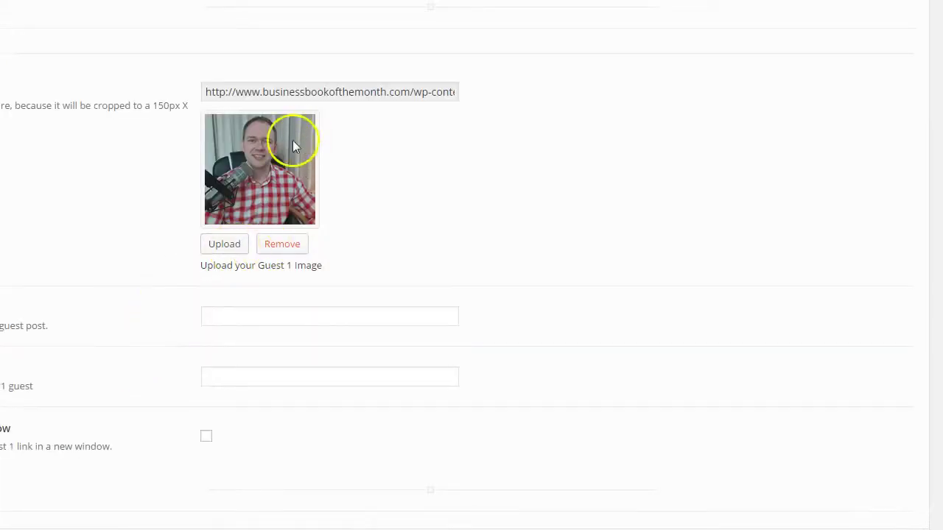
{"action": "left_click", "coordinate": [249, 318]}
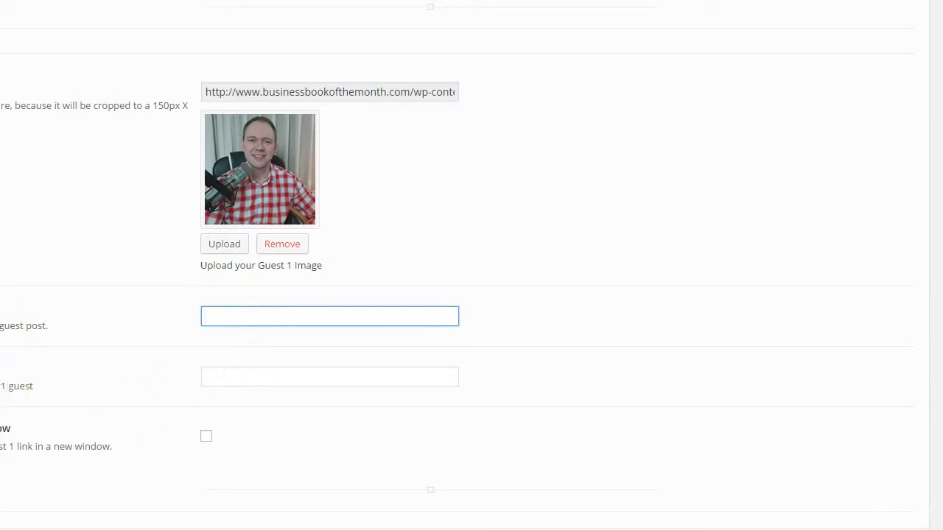
{"action": "left_click", "coordinate": [277, 381]}
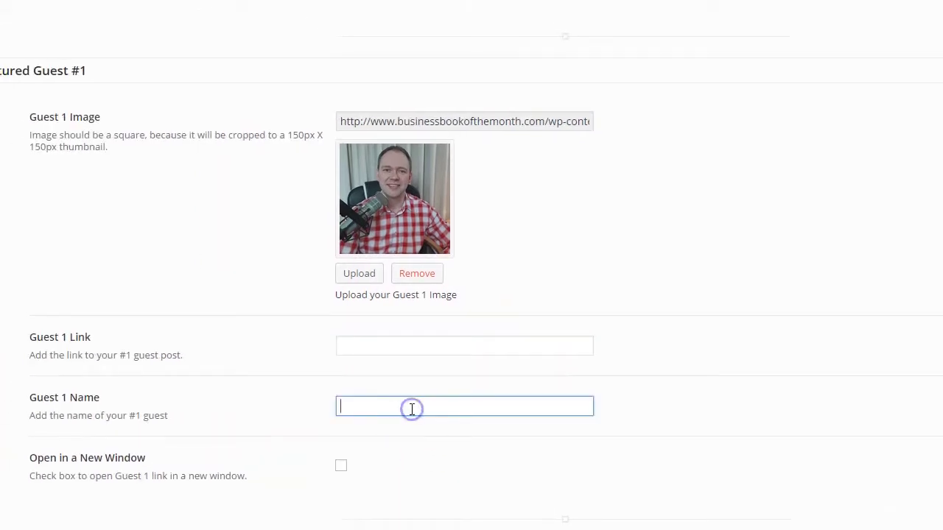
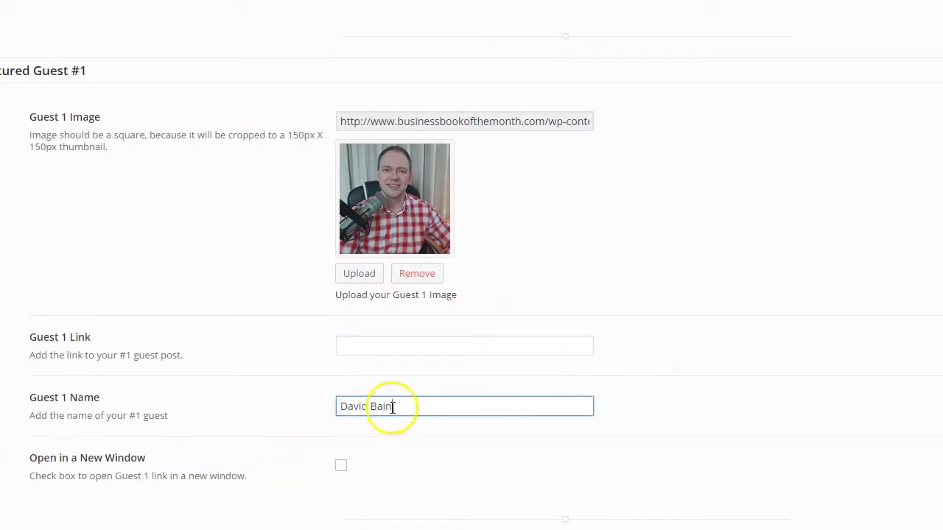
{"action": "left_click", "coordinate": [542, 124]}
{"action": "scroll", "coordinate": [243, 140], "scroll_direction": "up", "scroll_amount": 3}
{"action": "left_click_drag", "start_coordinate": [554, 94], "coordinate": [248, 81]}
{"action": "key", "text": "ctrl+c"}
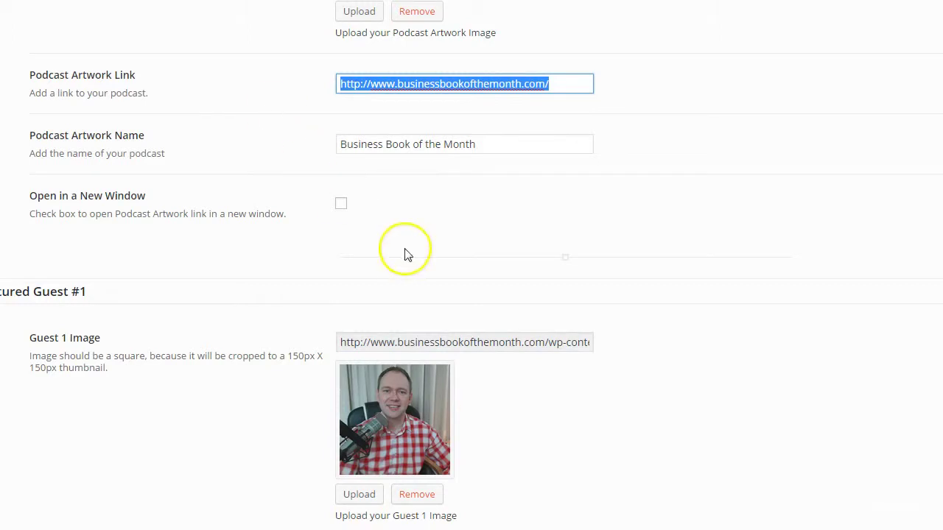
{"action": "scroll", "coordinate": [407, 254], "scroll_direction": "down", "scroll_amount": 5}
{"action": "left_click", "coordinate": [374, 198]}
{"action": "key", "text": "ctrl+v"}
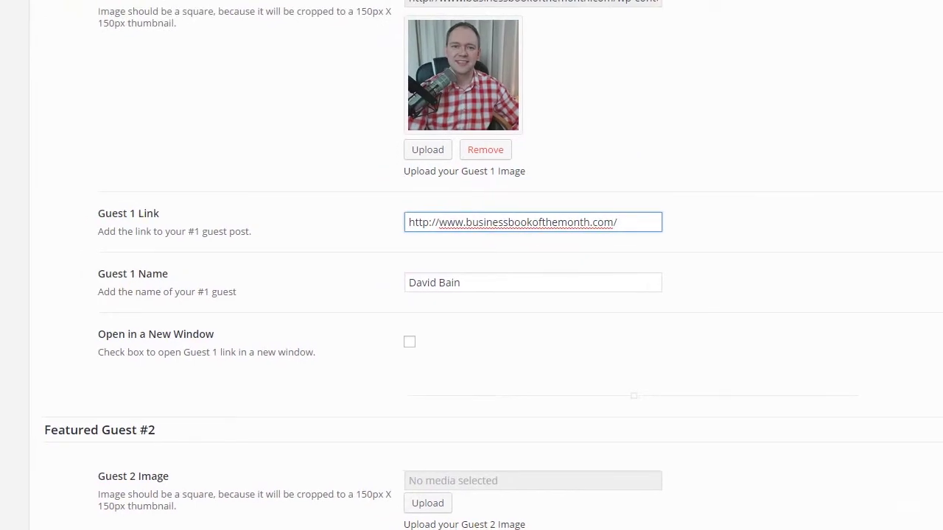
{"action": "scroll", "coordinate": [539, 398], "scroll_direction": "up", "scroll_amount": 8}
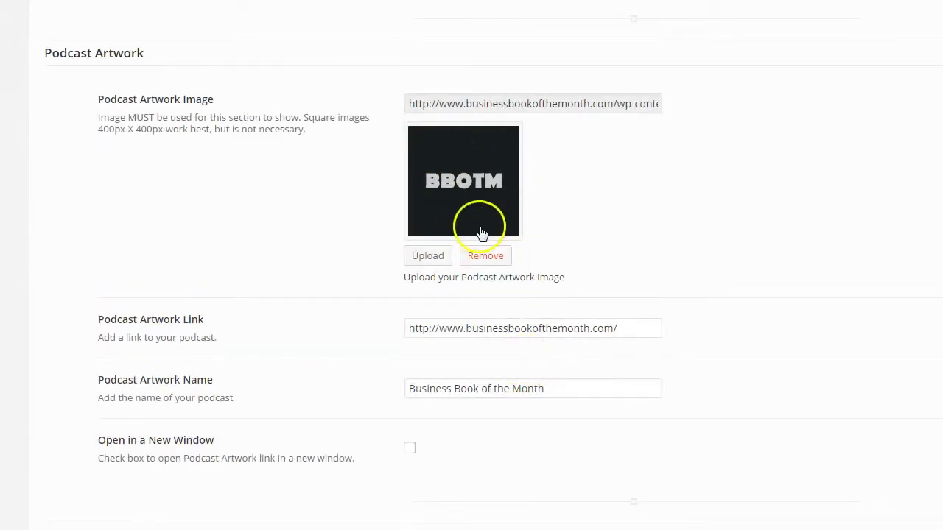
{"action": "scroll", "coordinate": [480, 233], "scroll_direction": "down", "scroll_amount": 9}
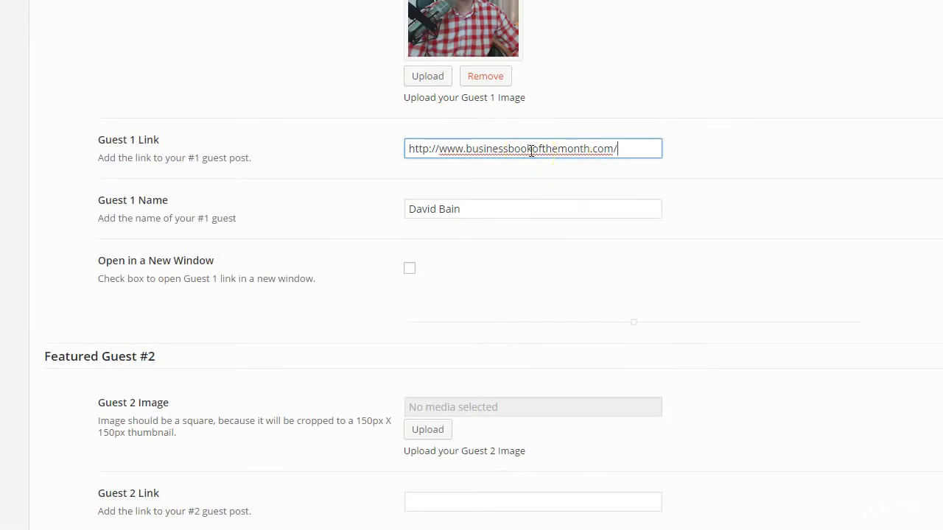
{"action": "left_click", "coordinate": [456, 60]}
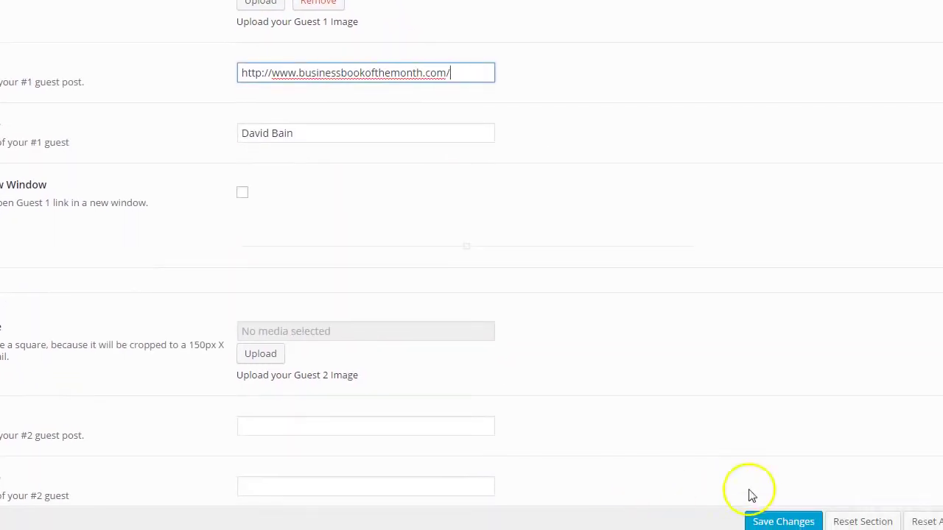
{"action": "left_click", "coordinate": [767, 520]}
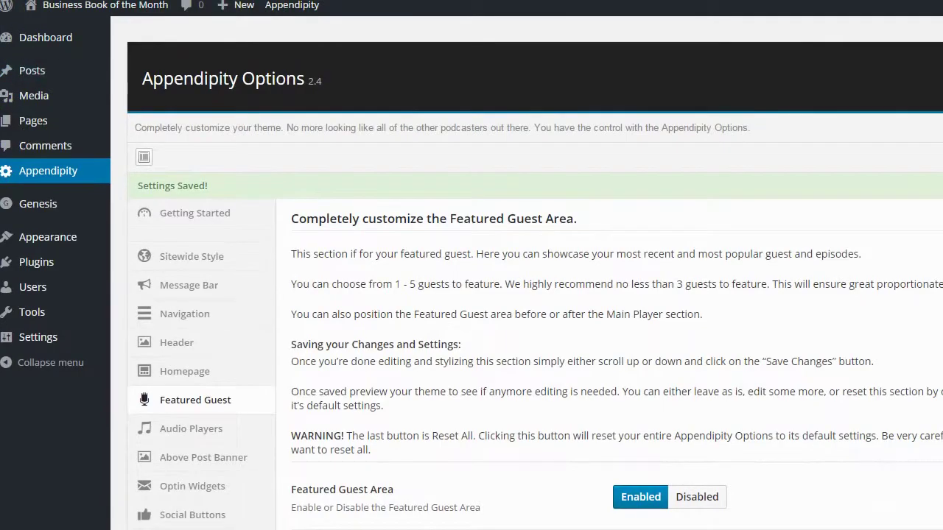
{"action": "left_click", "coordinate": [107, 7]}
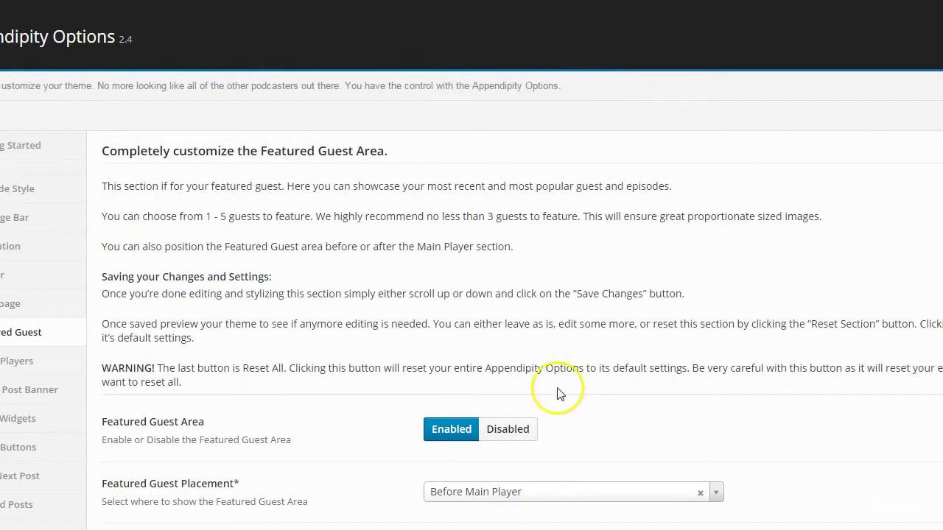
{"action": "scroll", "coordinate": [565, 412], "scroll_direction": "down", "scroll_amount": 8}
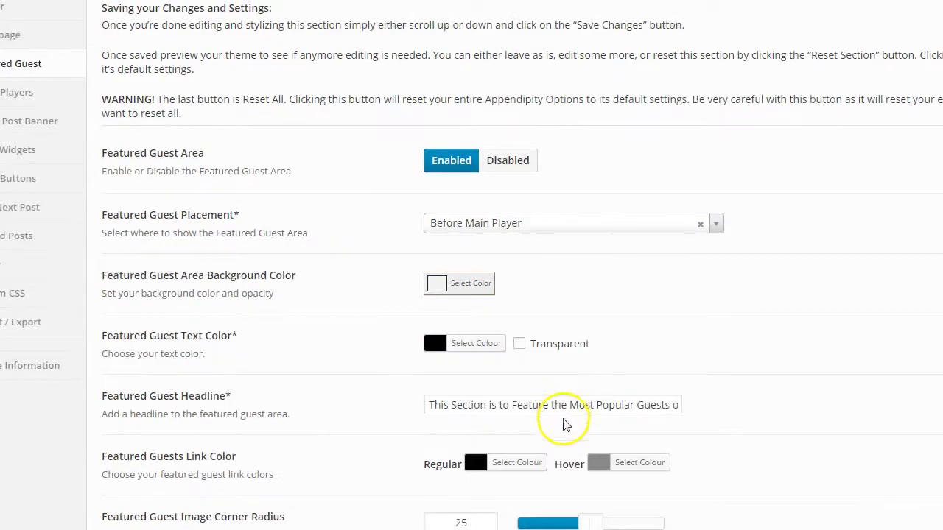
{"action": "scroll", "coordinate": [565, 427], "scroll_direction": "down", "scroll_amount": 10}
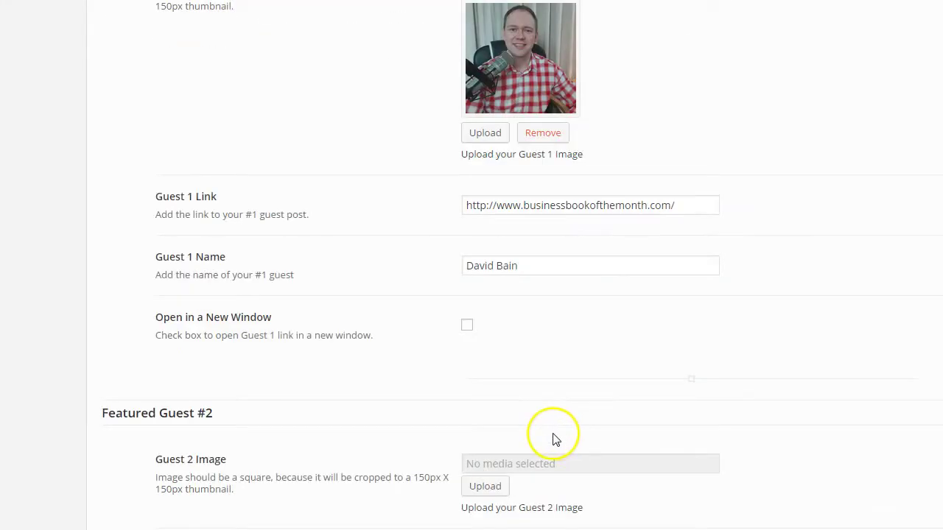
{"action": "scroll", "coordinate": [578, 336], "scroll_direction": "down", "scroll_amount": 2}
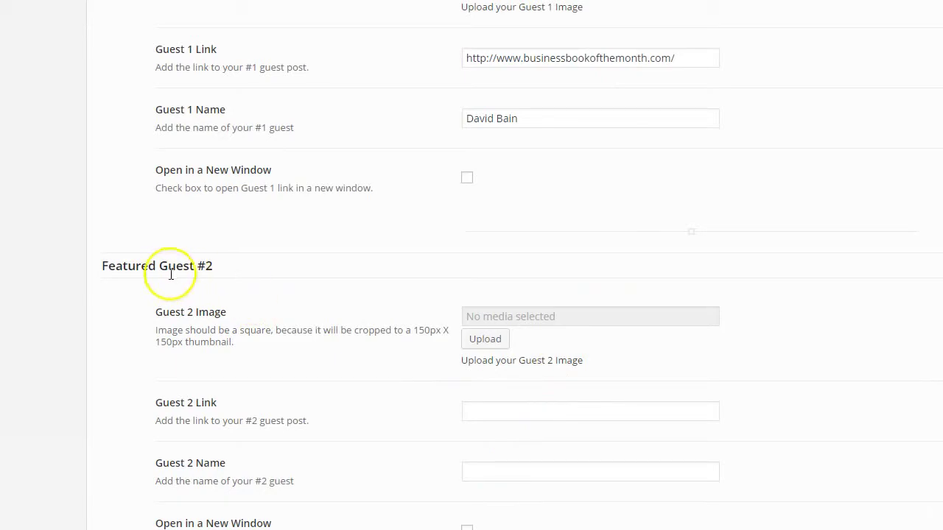
Upload the second guest's portrait with alt text as the Guest 2 image
{"action": "left_click", "coordinate": [476, 341]}
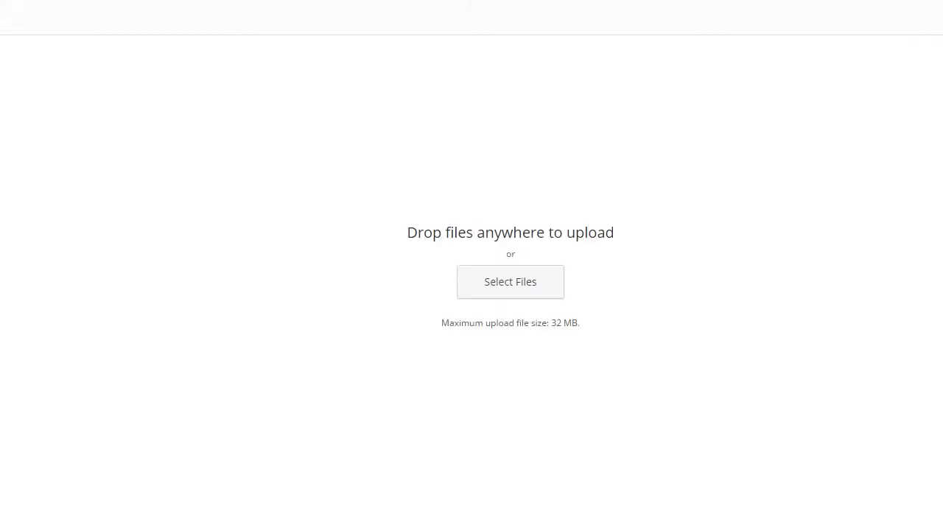
{"action": "left_click", "coordinate": [538, 287]}
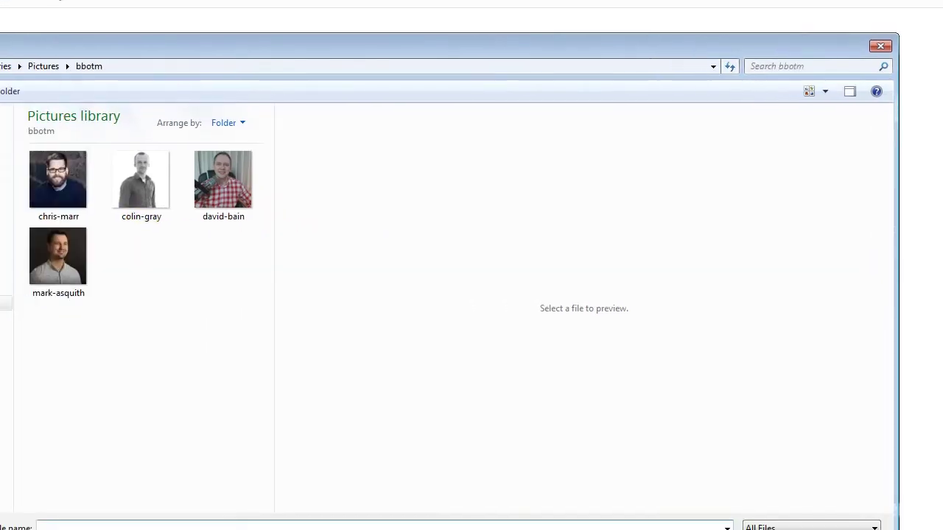
{"action": "double_click", "coordinate": [59, 257]}
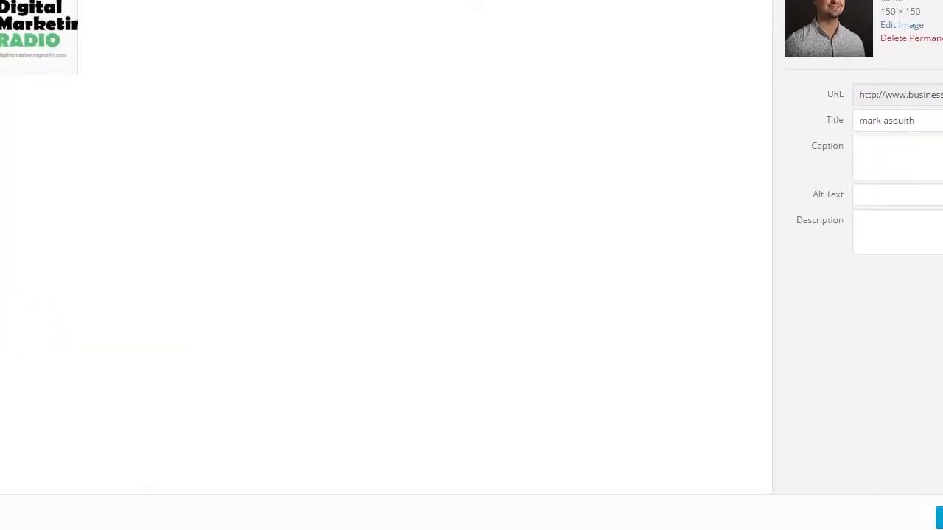
{"action": "left_click", "coordinate": [900, 210]}
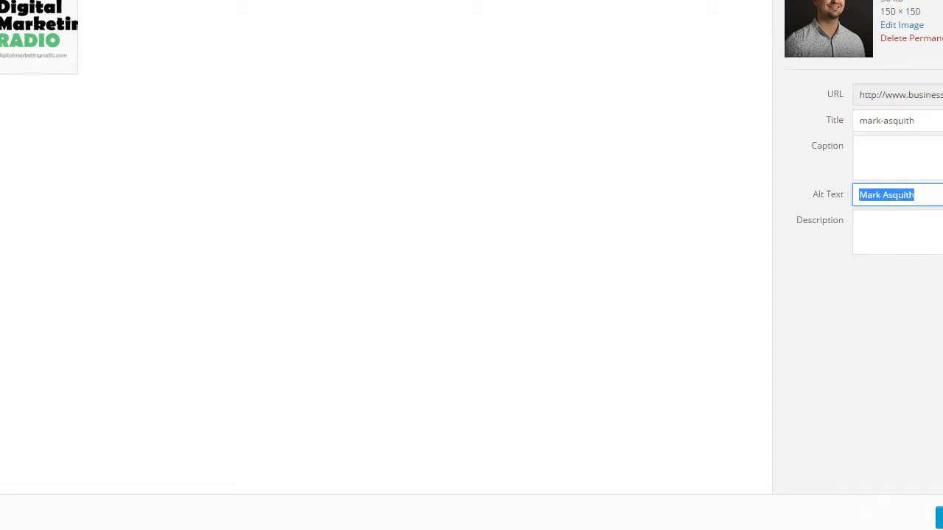
{"action": "left_click", "coordinate": [940, 518]}
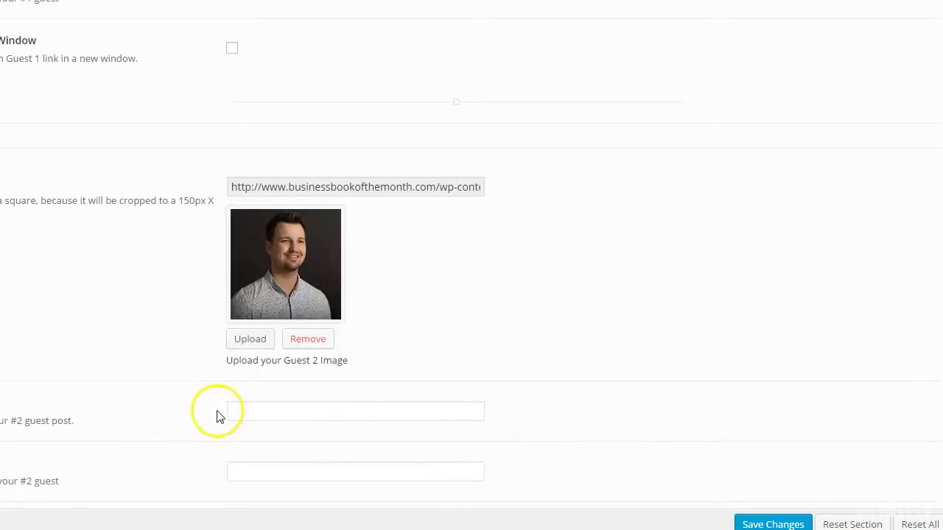
Enter the second guest's name in the Guest 2 Name field
{"action": "scroll", "coordinate": [243, 423], "scroll_direction": "down", "scroll_amount": 1}
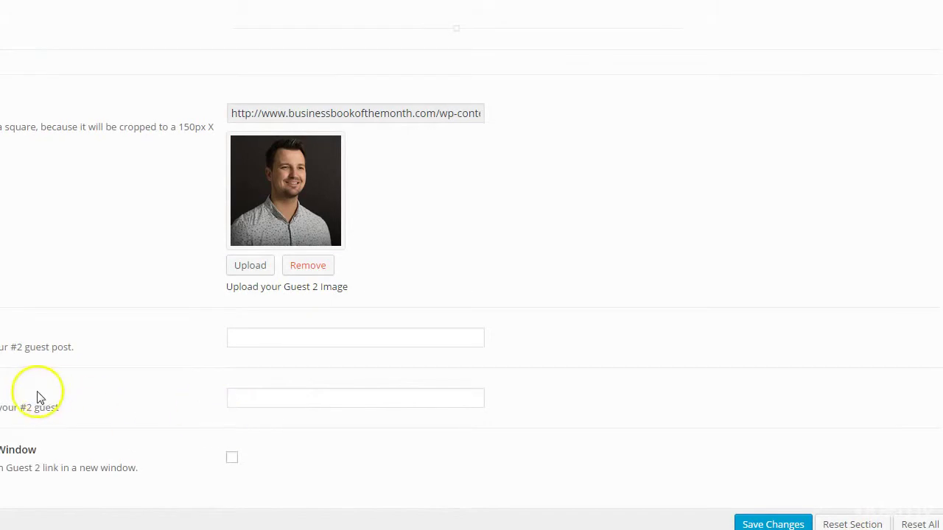
{"action": "left_click", "coordinate": [254, 402]}
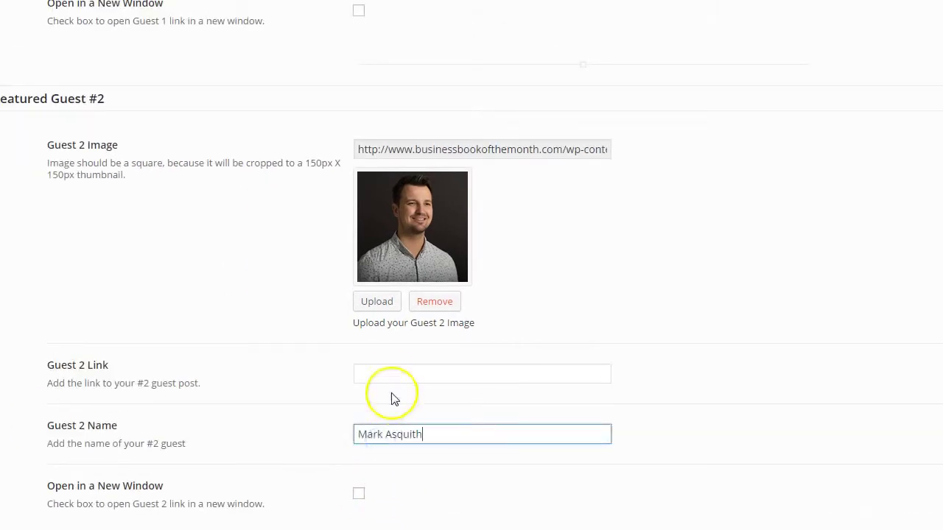
{"action": "left_click", "coordinate": [389, 374]}
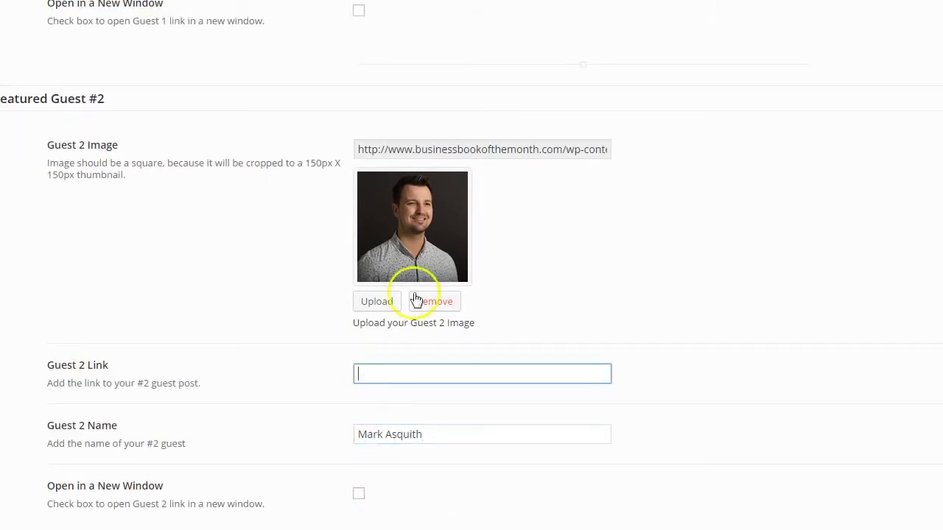
{"action": "scroll", "coordinate": [442, 287], "scroll_direction": "up", "scroll_amount": 5}
{"action": "left_click_drag", "start_coordinate": [554, 253], "coordinate": [271, 260]}
{"action": "key", "text": "ctrl+c"}
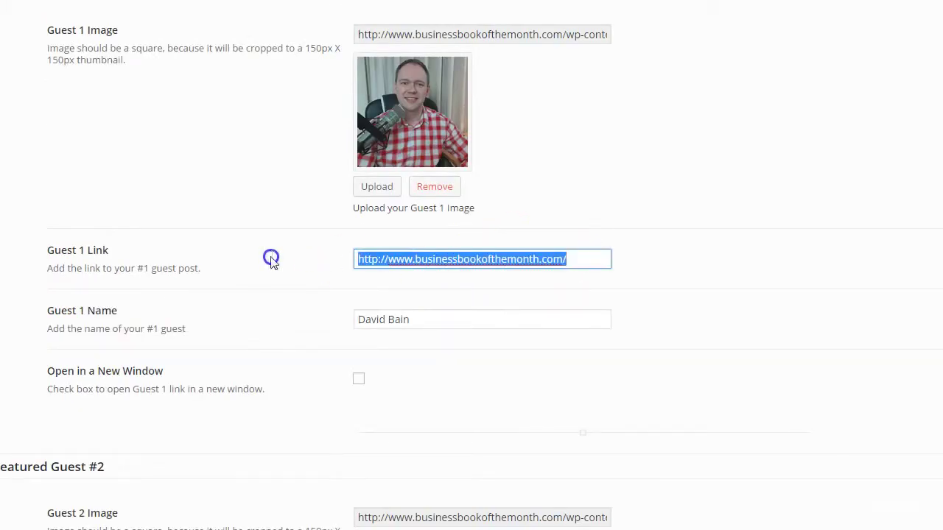
{"action": "scroll", "coordinate": [320, 287], "scroll_direction": "down", "scroll_amount": 4}
{"action": "left_click", "coordinate": [431, 381]}
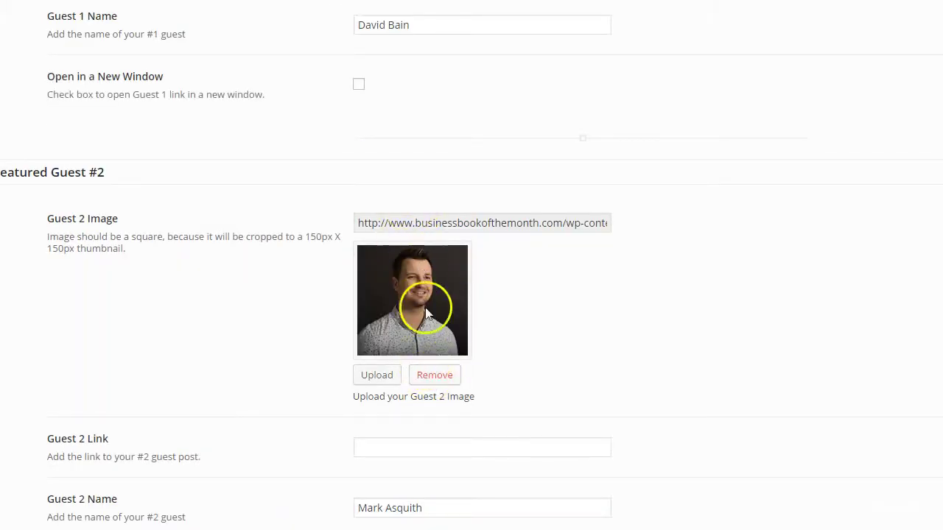
{"action": "scroll", "coordinate": [425, 324], "scroll_direction": "down", "scroll_amount": 1}
{"action": "left_click", "coordinate": [391, 378]}
{"action": "key", "text": "ctrl+v"}
{"action": "scroll", "coordinate": [394, 381], "scroll_direction": "down", "scroll_amount": 3}
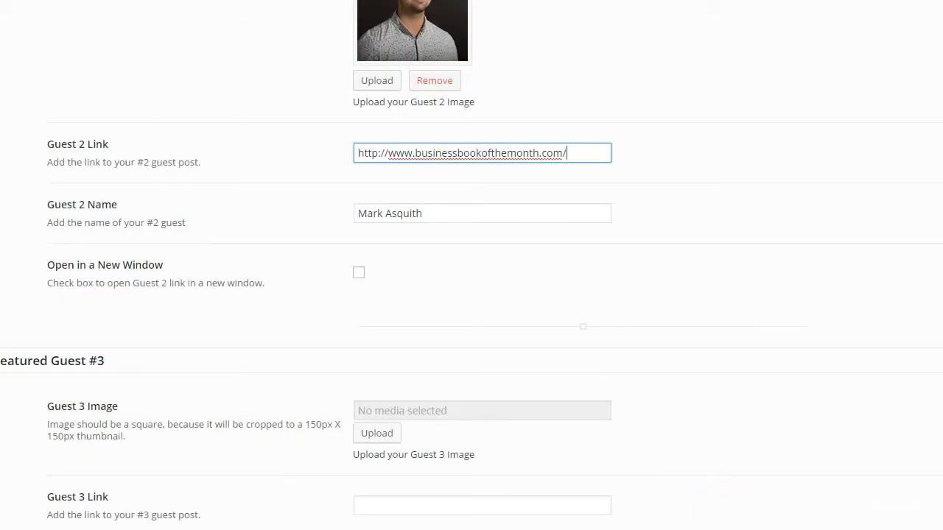
{"action": "left_click", "coordinate": [800, 516]}
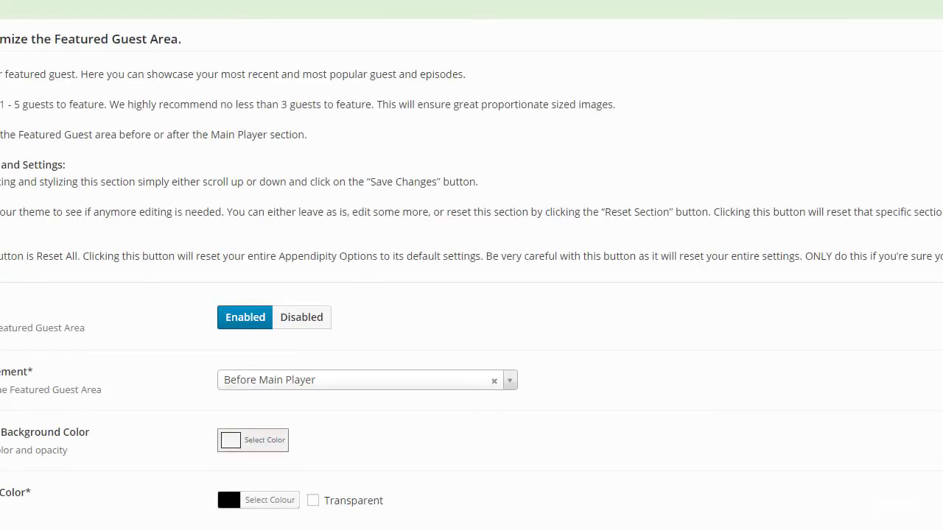
Upload the third guest's photo with the guest's name as alt text for Guest 3
{"action": "scroll", "coordinate": [147, 258], "scroll_direction": "down", "scroll_amount": 15}
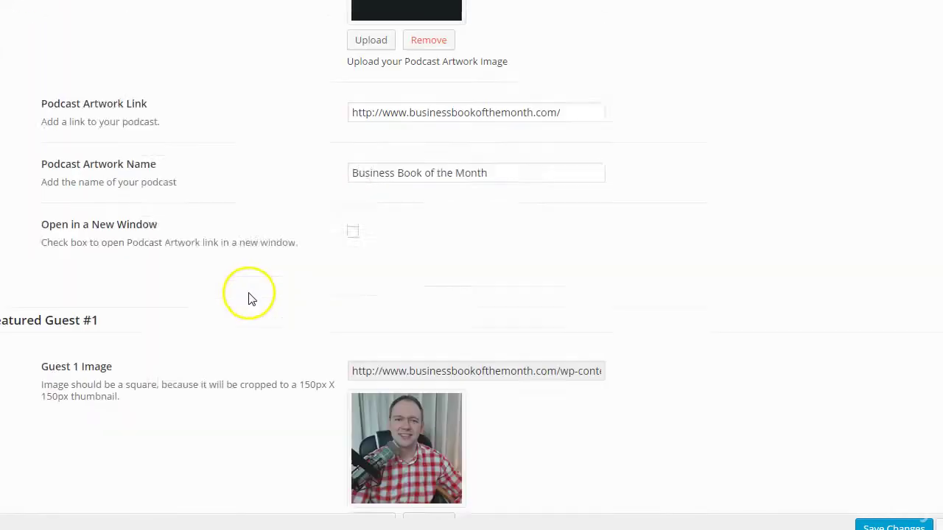
{"action": "scroll", "coordinate": [249, 299], "scroll_direction": "down", "scroll_amount": 14}
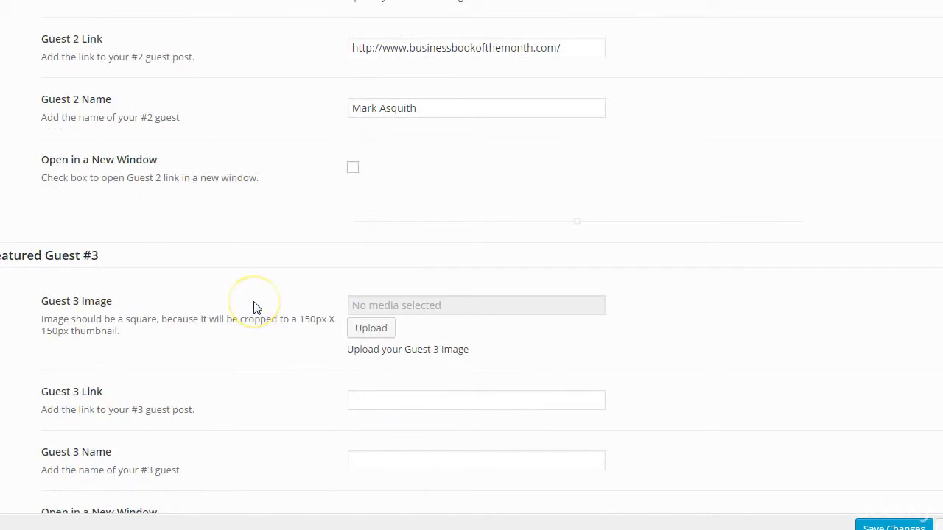
{"action": "scroll", "coordinate": [253, 308], "scroll_direction": "down", "scroll_amount": 1}
{"action": "left_click", "coordinate": [361, 255]}
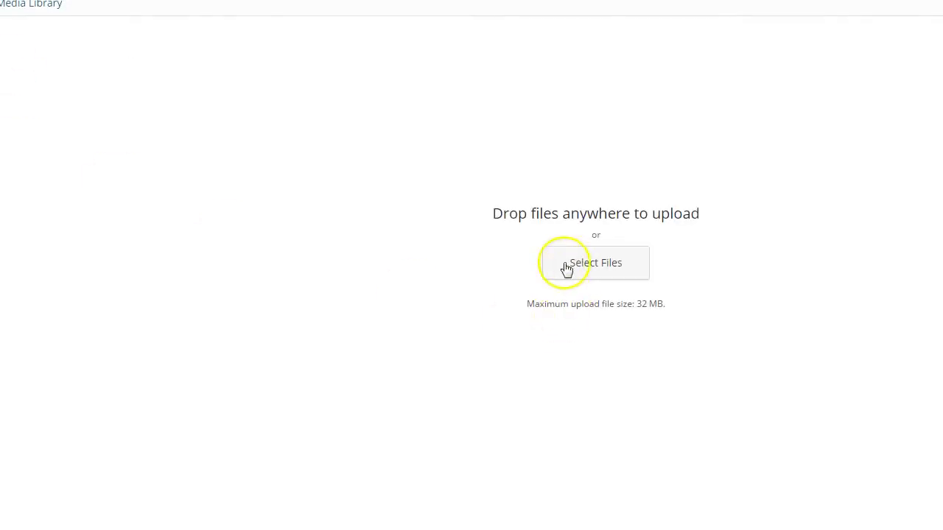
{"action": "left_click", "coordinate": [565, 268]}
{"action": "left_click", "coordinate": [138, 190]}
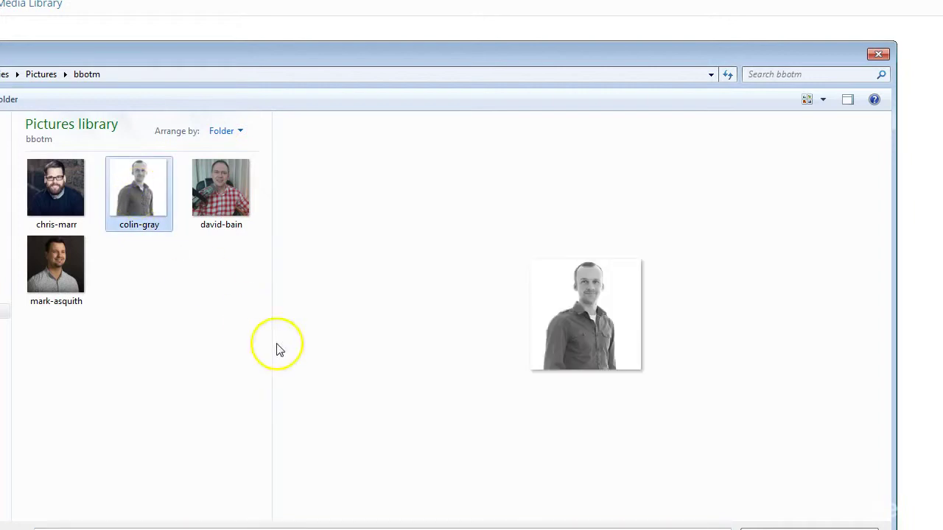
{"action": "key", "text": "Return"}
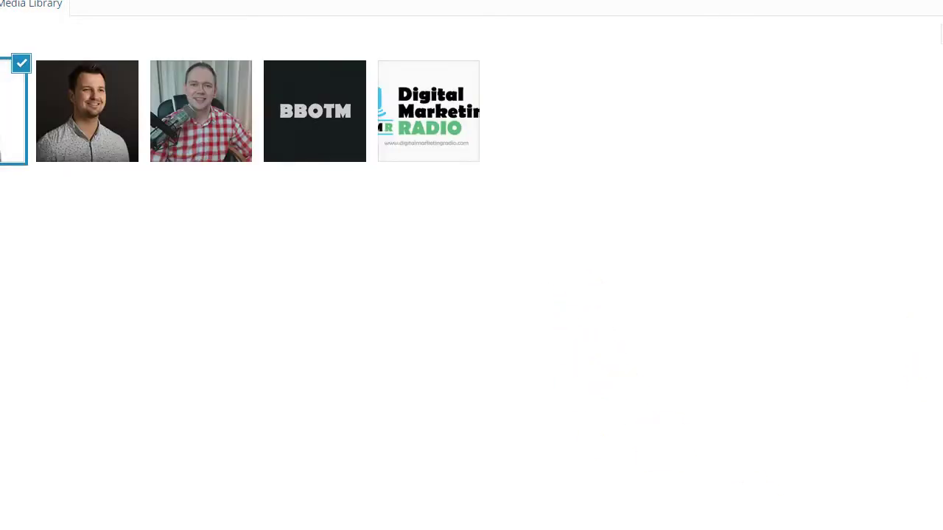
{"action": "left_click", "coordinate": [853, 206]}
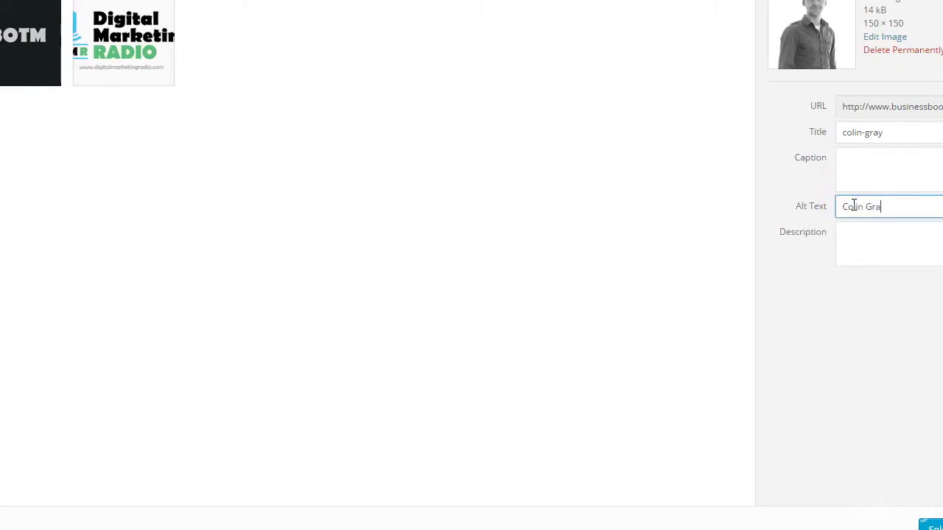
{"action": "left_click_drag", "start_coordinate": [889, 206], "coordinate": [788, 222]}
{"action": "key", "text": "ctrl+c"}
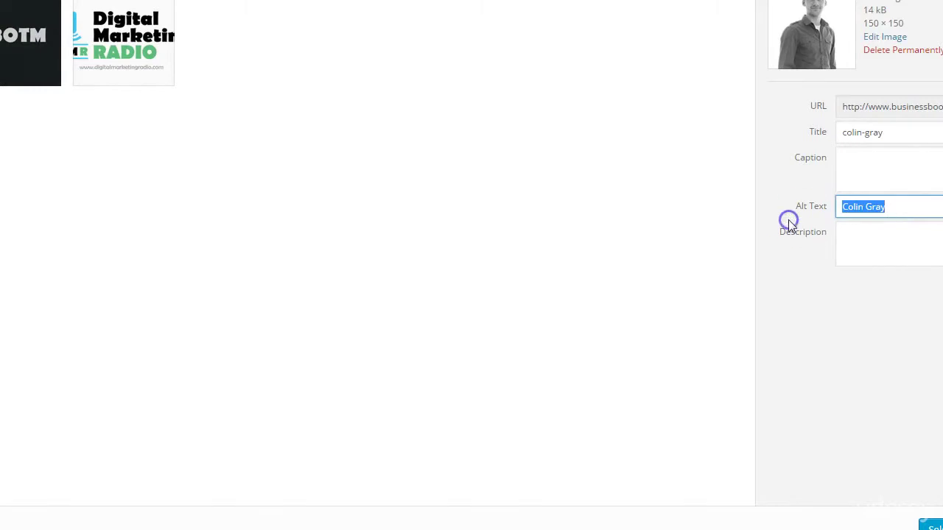
{"action": "left_click", "coordinate": [930, 525]}
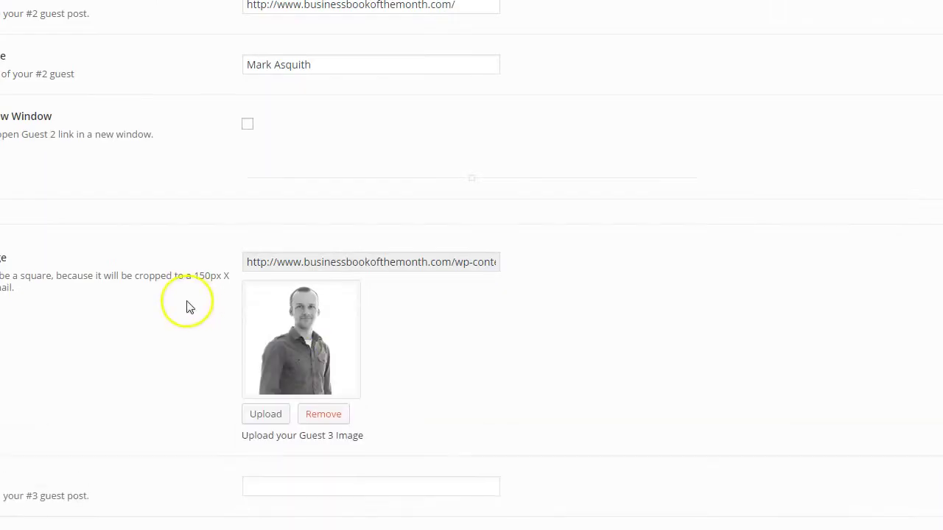
Paste the copied guest name into the Guest 3 Name field
{"action": "scroll", "coordinate": [257, 389], "scroll_direction": "down", "scroll_amount": 2}
{"action": "left_click", "coordinate": [276, 400]}
{"action": "key", "text": "ctrl+v"}
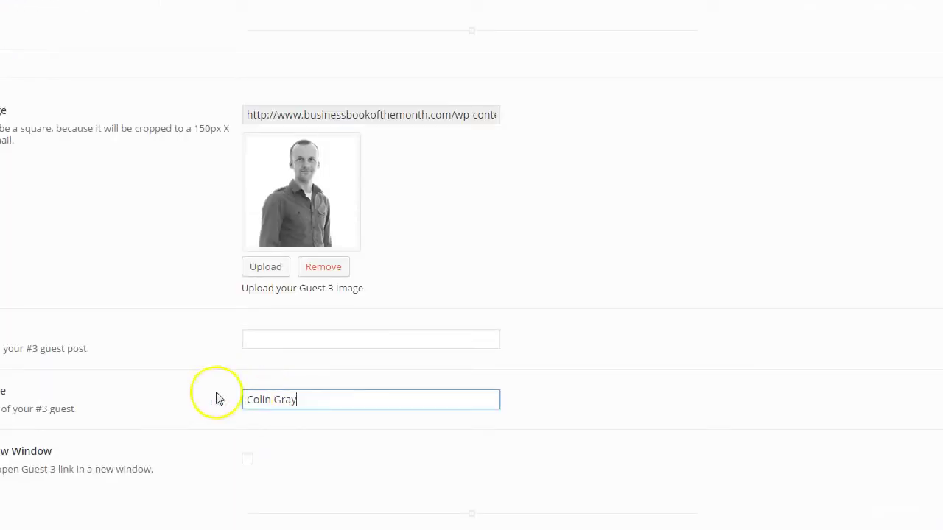
Paste the businessbookofthemonth.com link into Guest 3 Link and save the settings
{"action": "scroll", "coordinate": [202, 192], "scroll_direction": "up", "scroll_amount": 3}
{"action": "scroll", "coordinate": [226, 191], "scroll_direction": "up", "scroll_amount": 1}
{"action": "left_click_drag", "start_coordinate": [459, 151], "coordinate": [155, 136]}
{"action": "key", "text": "ctrl+c"}
{"action": "scroll", "coordinate": [316, 269], "scroll_direction": "down", "scroll_amount": 4}
{"action": "left_click", "coordinate": [267, 339]}
{"action": "key", "text": "ctrl+v"}
{"action": "scroll", "coordinate": [290, 416], "scroll_direction": "down", "scroll_amount": 1}
{"action": "scroll", "coordinate": [290, 416], "scroll_direction": "down", "scroll_amount": 1}
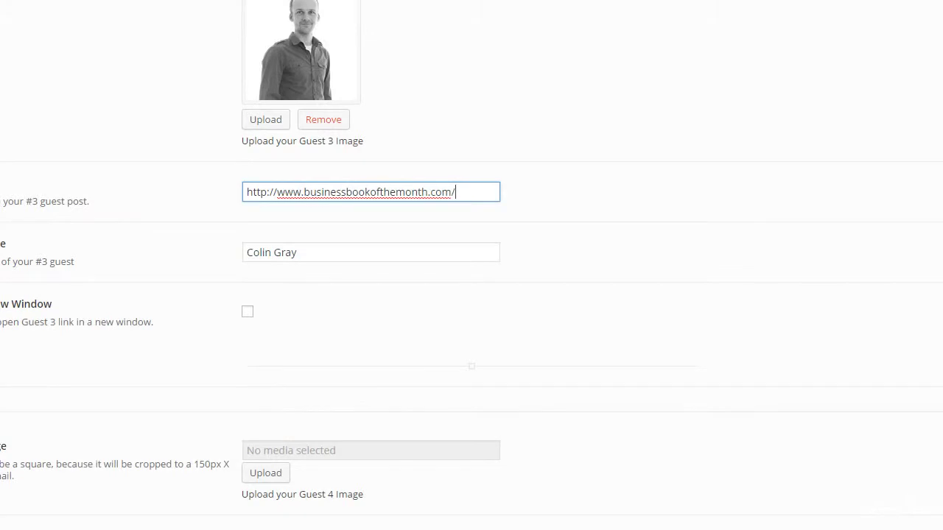
{"action": "left_click", "coordinate": [742, 524]}
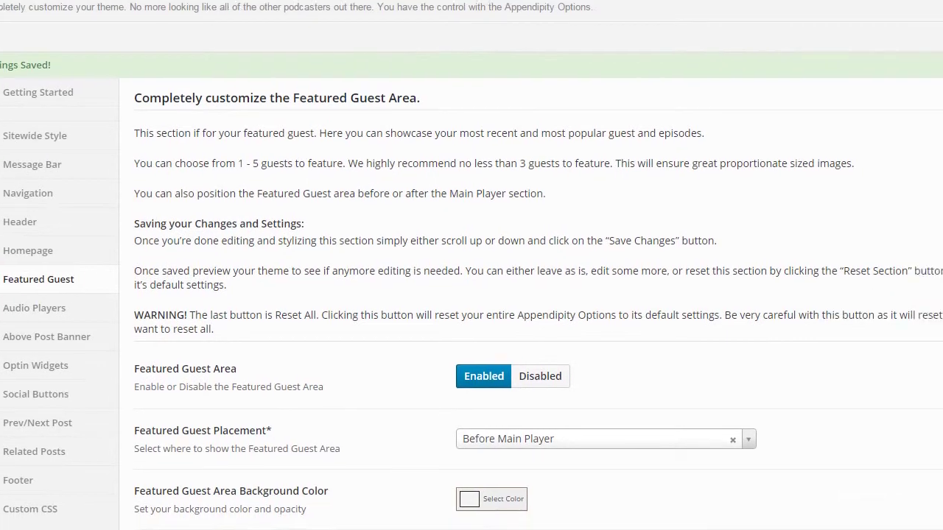
{"action": "scroll", "coordinate": [447, 315], "scroll_direction": "down", "scroll_amount": 12}
{"action": "scroll", "coordinate": [337, 315], "scroll_direction": "down", "scroll_amount": 20}
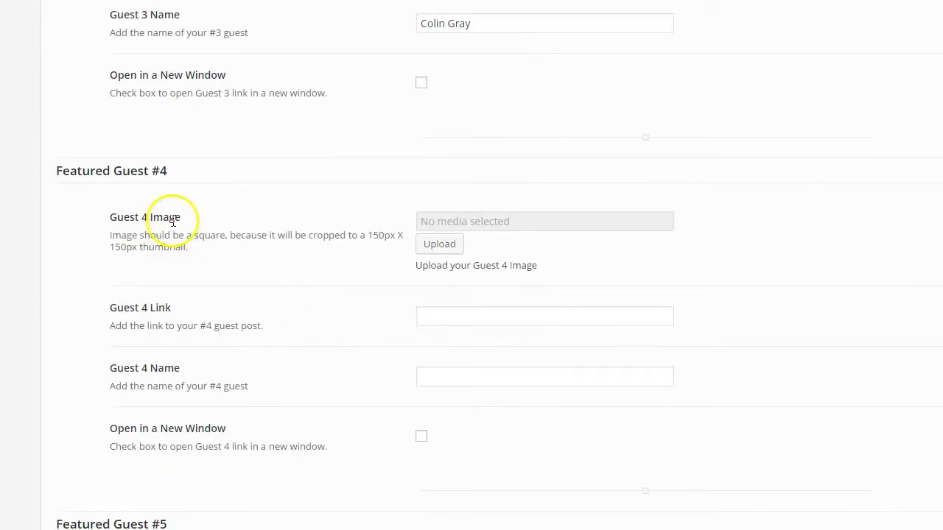
Upload the fourth guest's photo with alt text as the Guest 4 image
{"action": "left_click", "coordinate": [436, 246]}
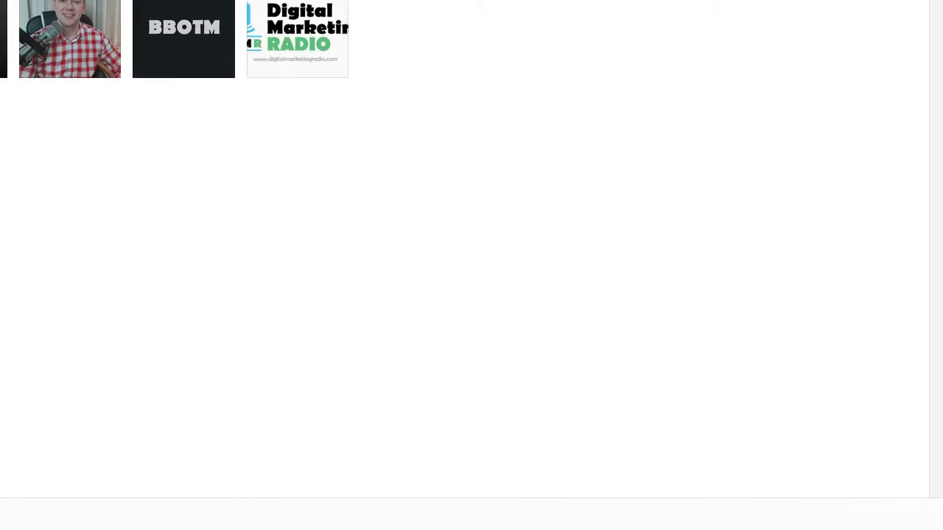
{"action": "left_click", "coordinate": [455, 183]}
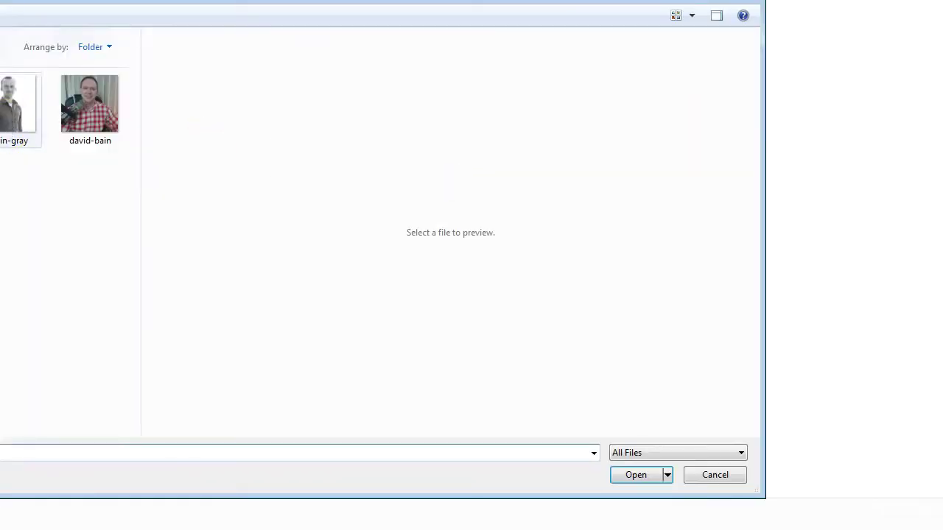
{"action": "left_click", "coordinate": [0, 116]}
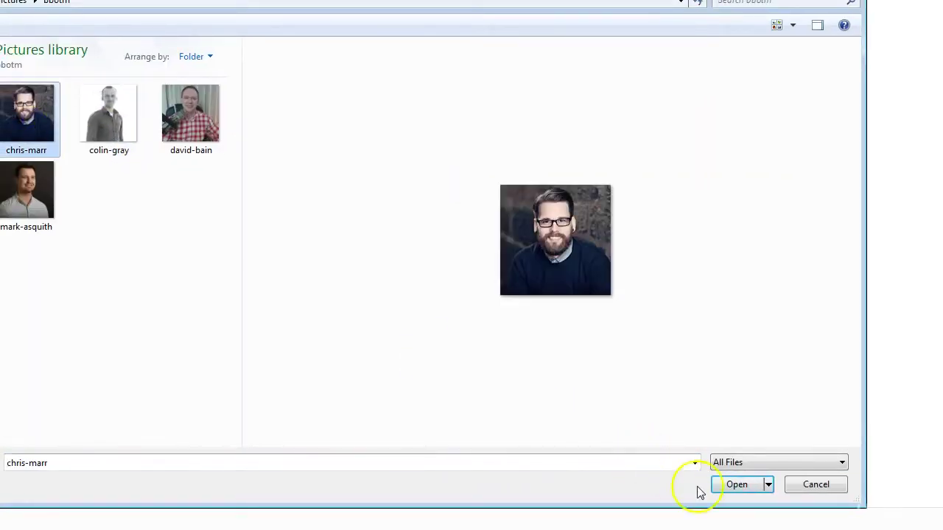
{"action": "left_click", "coordinate": [737, 485]}
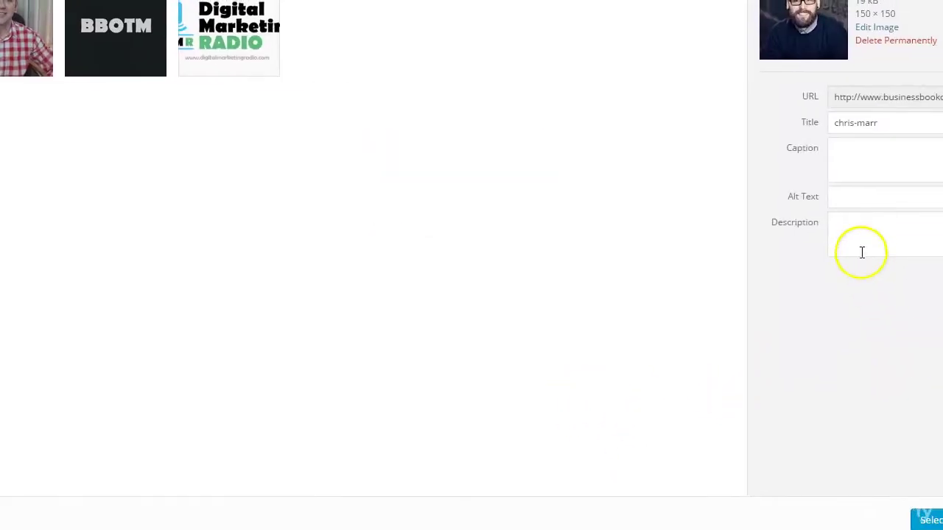
{"action": "left_click", "coordinate": [859, 195]}
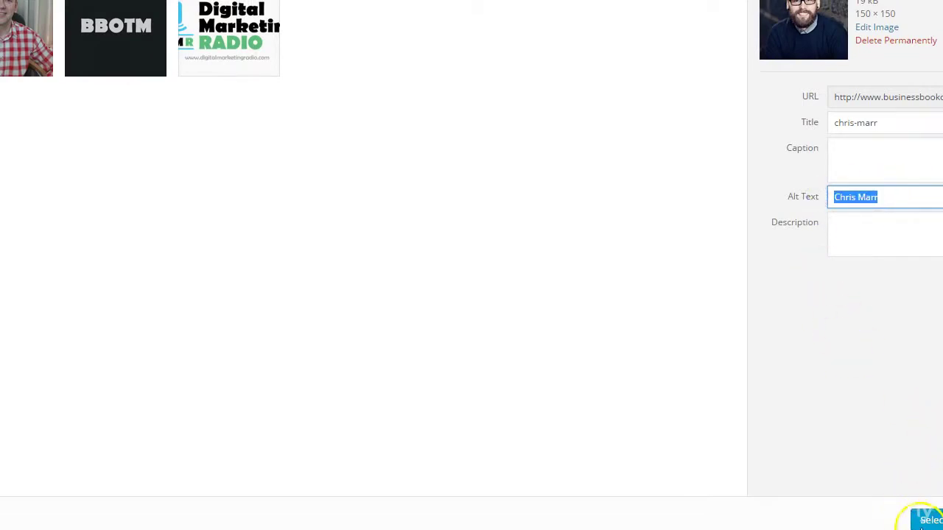
{"action": "left_click", "coordinate": [926, 520]}
Fill Guest 4 Name and the businessbookofthemonth.com link, then save the settings
{"action": "left_click", "coordinate": [258, 359]}
{"action": "scroll", "coordinate": [78, 356], "scroll_direction": "up", "scroll_amount": 7}
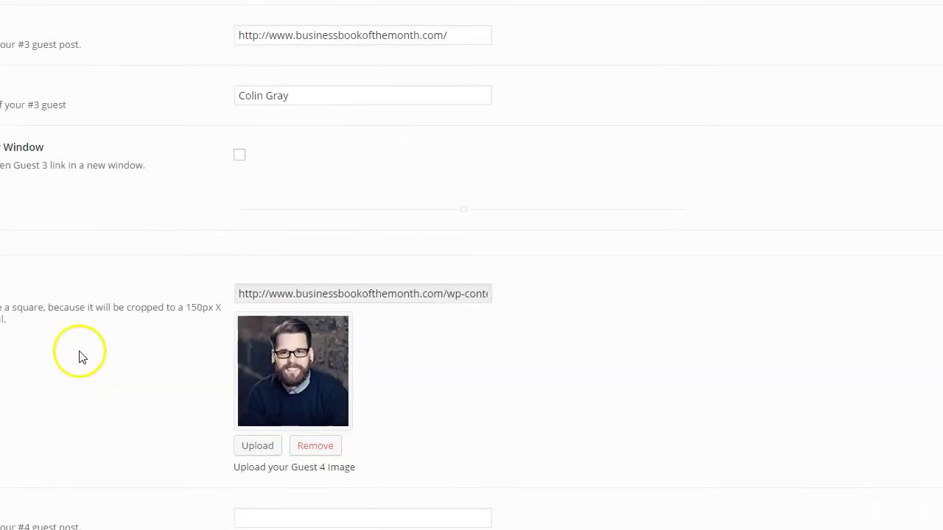
{"action": "left_click_drag", "start_coordinate": [449, 330], "coordinate": [135, 328]}
{"action": "key", "text": "ctrl+c"}
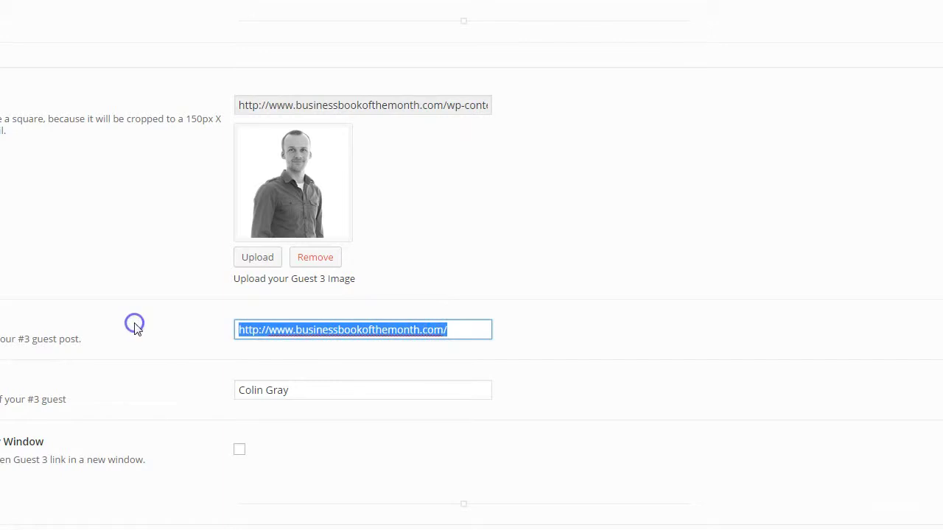
{"action": "scroll", "coordinate": [206, 368], "scroll_direction": "down", "scroll_amount": 8}
{"action": "left_click", "coordinate": [275, 224]}
{"action": "key", "text": "ctrl+v"}
{"action": "scroll", "coordinate": [221, 310], "scroll_direction": "up", "scroll_amount": 2}
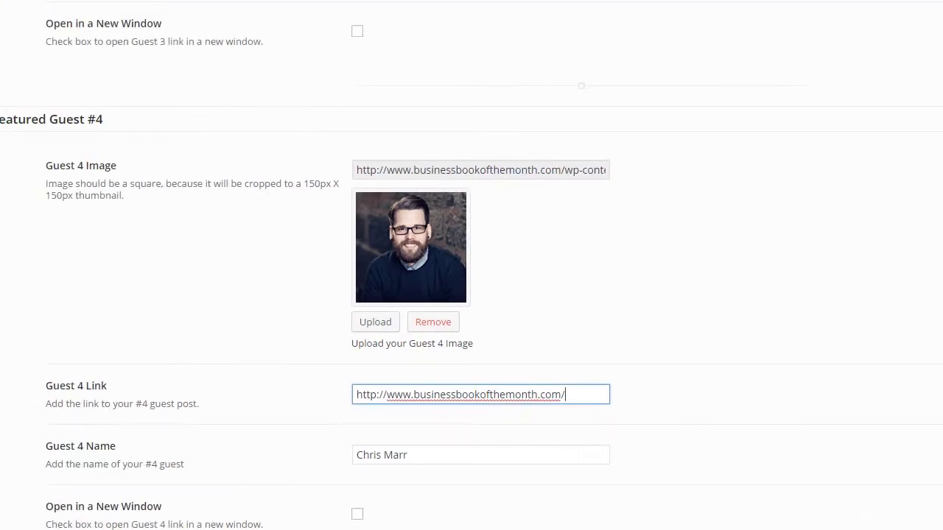
{"action": "scroll", "coordinate": [78, 322], "scroll_direction": "up", "scroll_amount": 1}
{"action": "scroll", "coordinate": [81, 329], "scroll_direction": "down", "scroll_amount": 5}
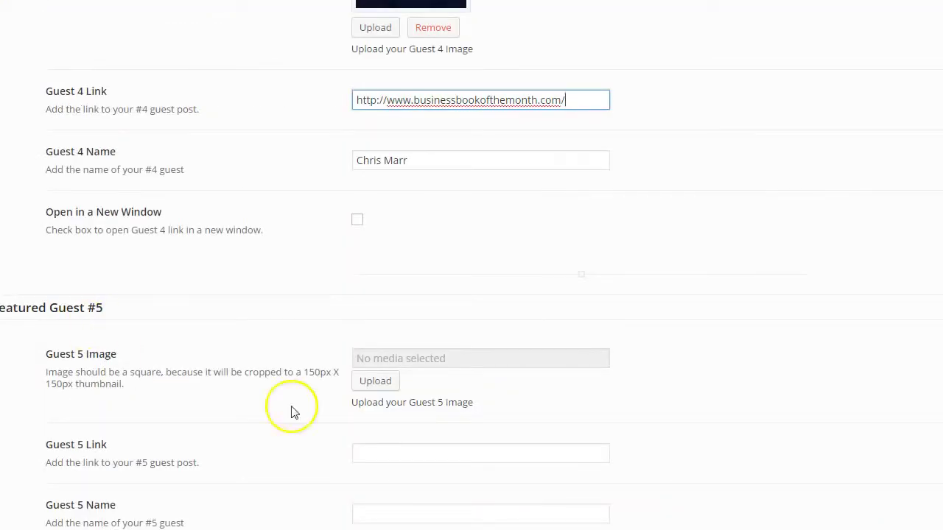
{"action": "left_click", "coordinate": [766, 518]}
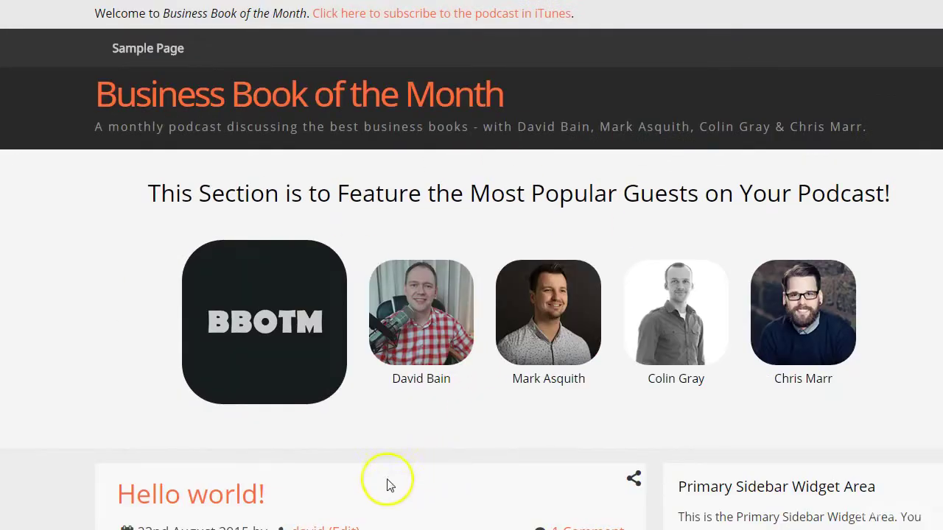
Scroll the live homepage to check the four featured guests beside BBOTM
{"action": "scroll", "coordinate": [361, 473], "scroll_direction": "down", "scroll_amount": 1}
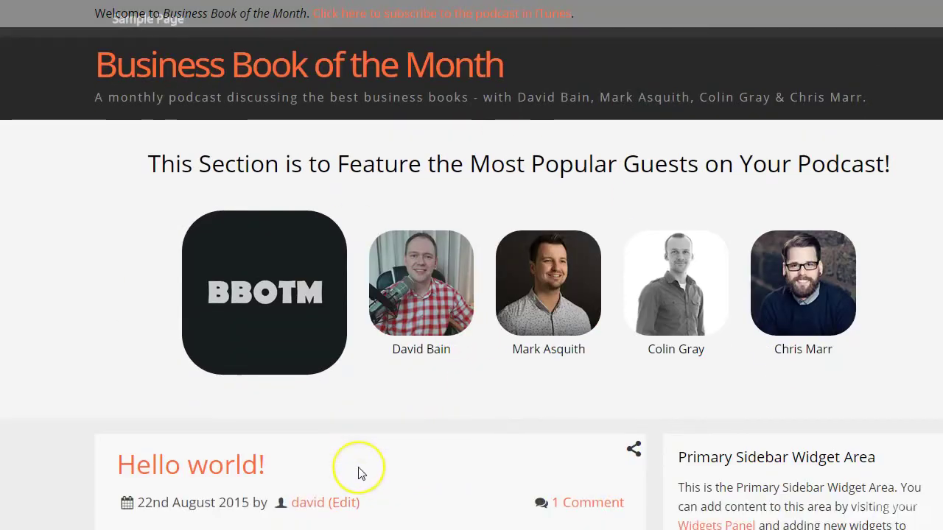
{"action": "scroll", "coordinate": [361, 473], "scroll_direction": "up", "scroll_amount": 1}
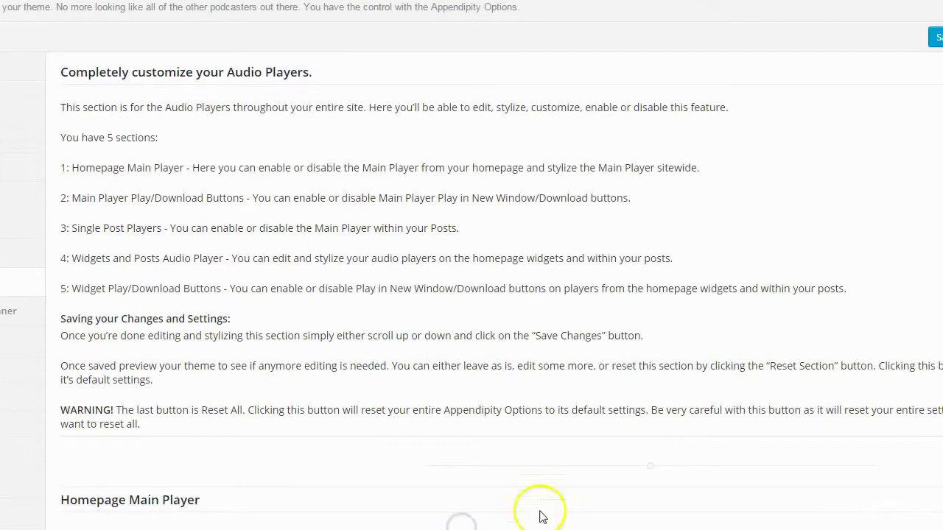
Turn on the Homepage Main Player and save the audio player settings
{"action": "scroll", "coordinate": [737, 126], "scroll_direction": "down", "scroll_amount": 5}
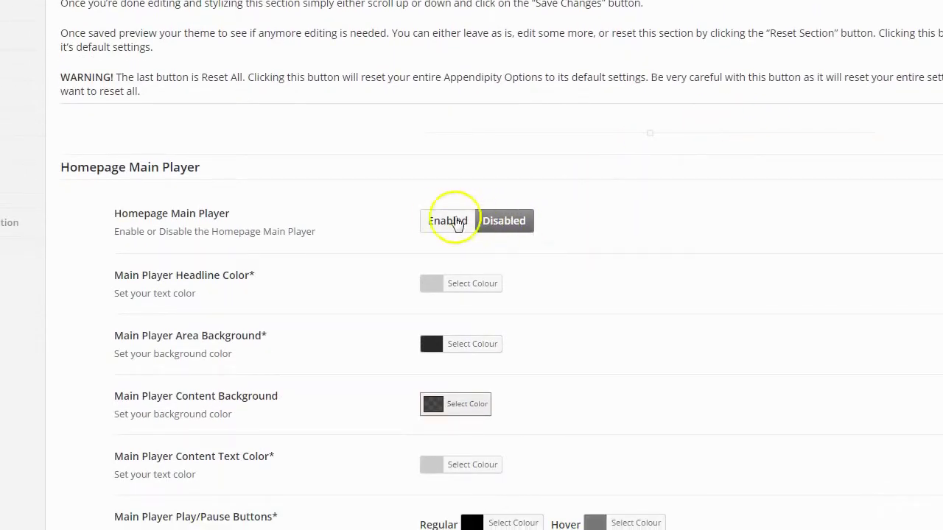
{"action": "left_click", "coordinate": [442, 220]}
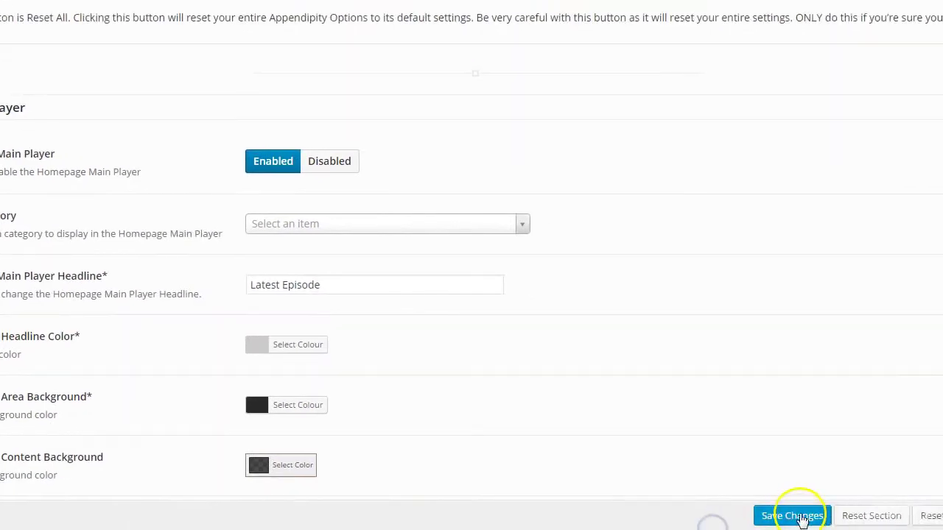
{"action": "left_click", "coordinate": [801, 517]}
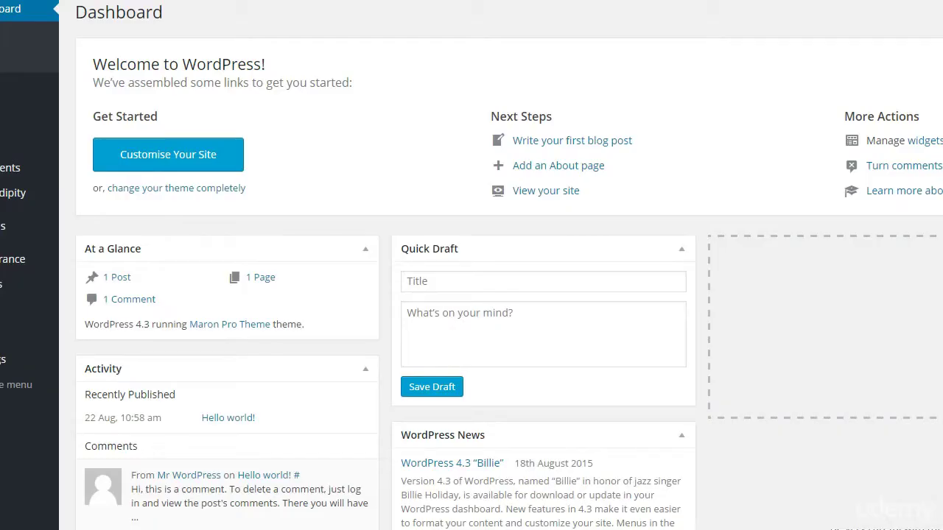
Load the live homepage and inspect the Latest Episode player showing Hello world!
{"action": "key", "text": "Return"}
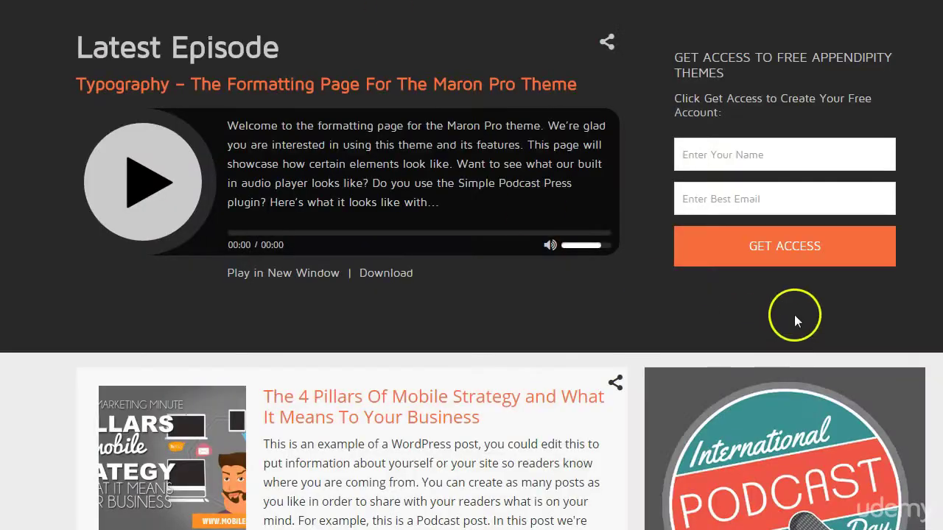
{"action": "scroll", "coordinate": [891, 326], "scroll_direction": "up", "scroll_amount": 6}
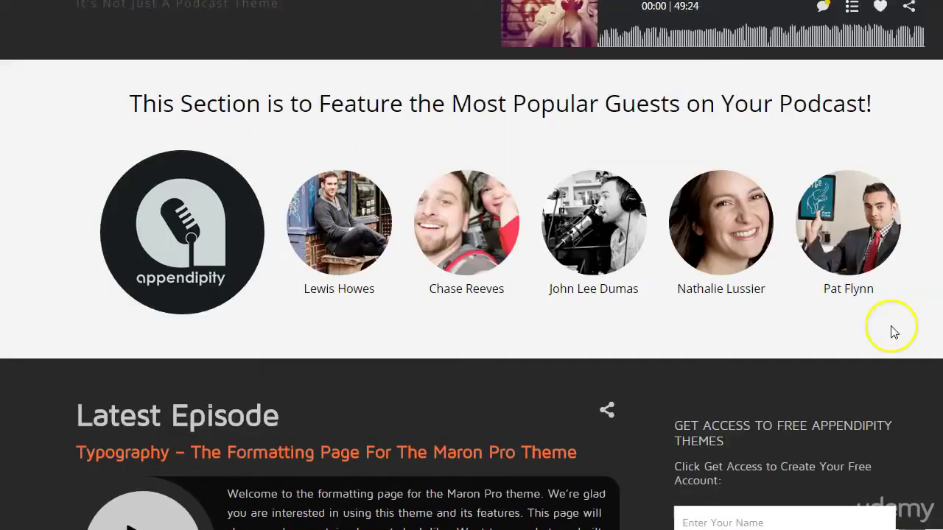
{"action": "scroll", "coordinate": [892, 326], "scroll_direction": "down", "scroll_amount": 2}
{"action": "scroll", "coordinate": [887, 326], "scroll_direction": "down", "scroll_amount": 1}
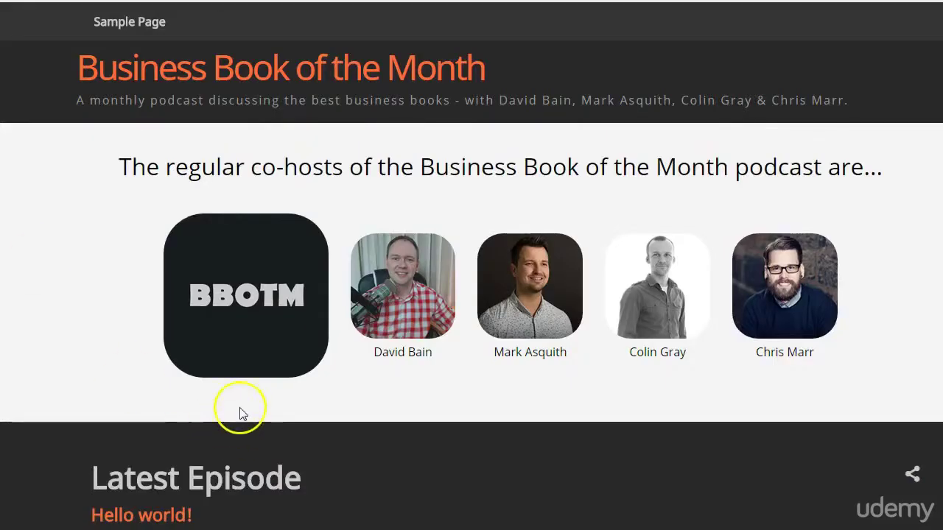
{"action": "scroll", "coordinate": [238, 410], "scroll_direction": "down", "scroll_amount": 3}
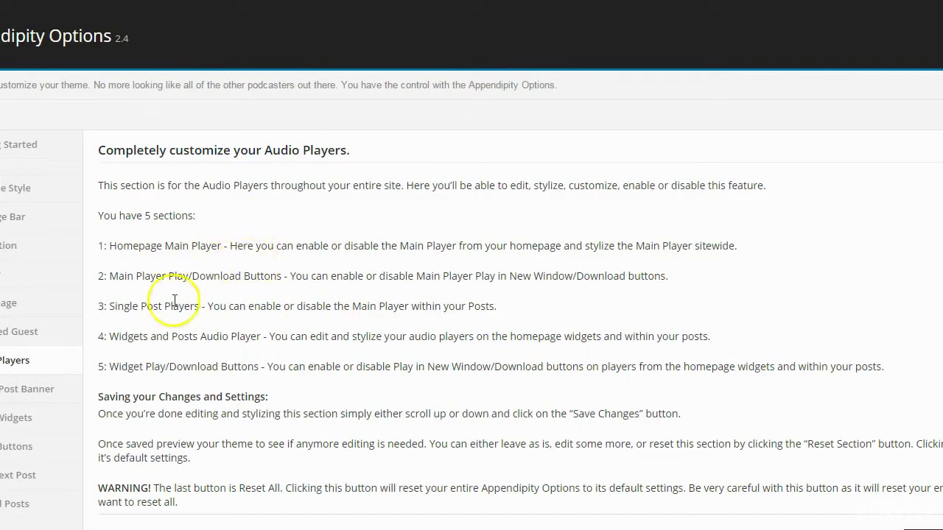
Switch to Optin Widgets and scroll through its settings, AutoResponder set to aweber
{"action": "scroll", "coordinate": [196, 361], "scroll_direction": "down", "scroll_amount": 6}
{"action": "scroll", "coordinate": [197, 361], "scroll_direction": "down", "scroll_amount": 7}
{"action": "scroll", "coordinate": [195, 362], "scroll_direction": "up", "scroll_amount": 12}
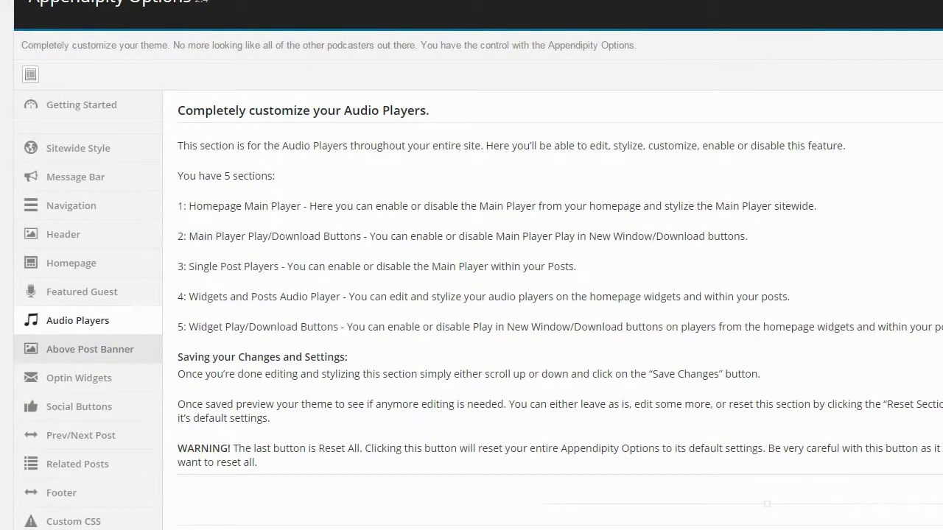
{"action": "left_click", "coordinate": [71, 389]}
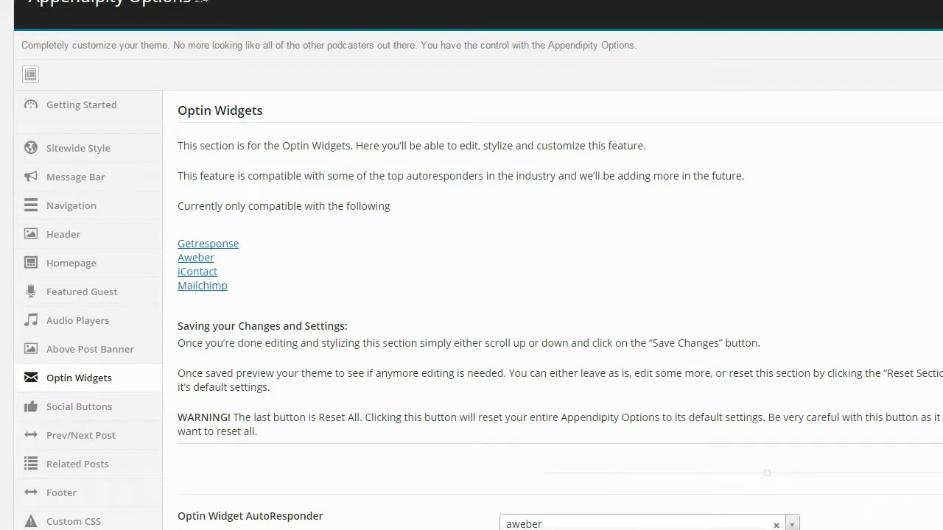
{"action": "scroll", "coordinate": [743, 525], "scroll_direction": "down", "scroll_amount": 3}
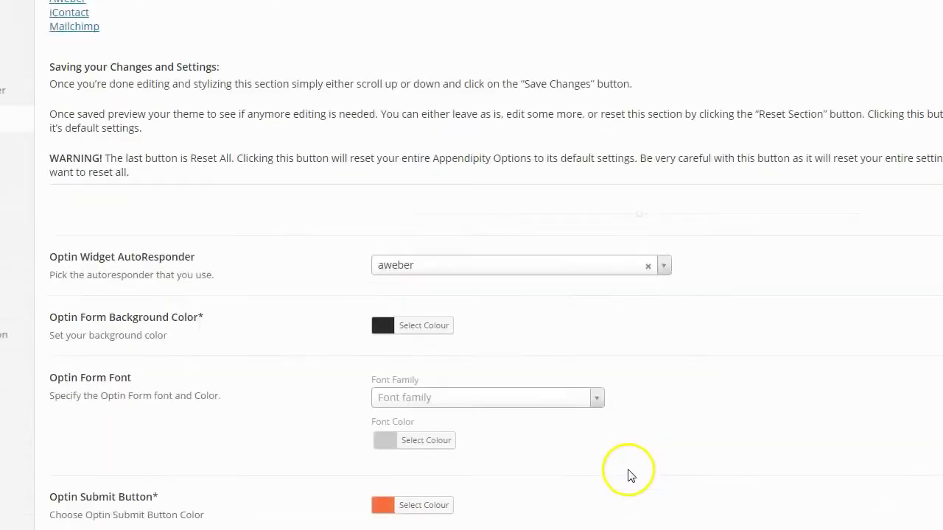
{"action": "scroll", "coordinate": [630, 476], "scroll_direction": "down", "scroll_amount": 4}
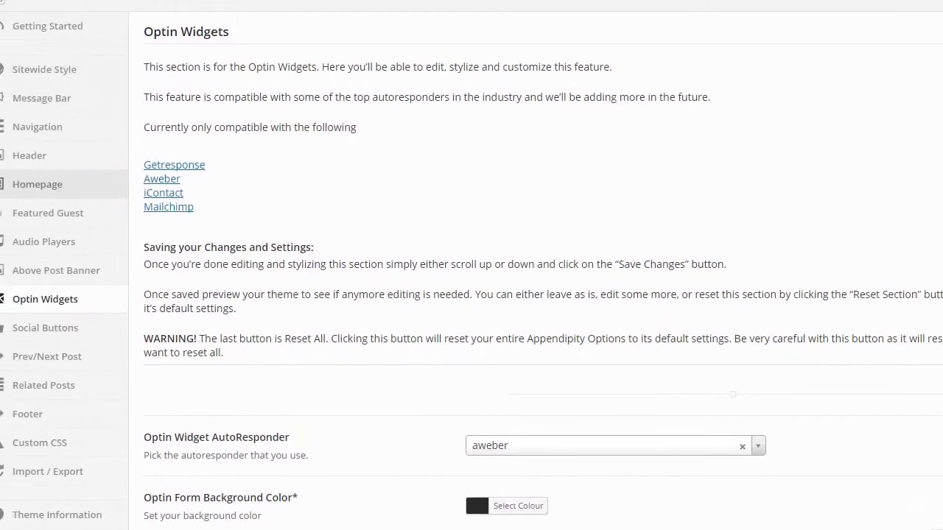
{"action": "scroll", "coordinate": [502, 365], "scroll_direction": "down", "scroll_amount": 6}
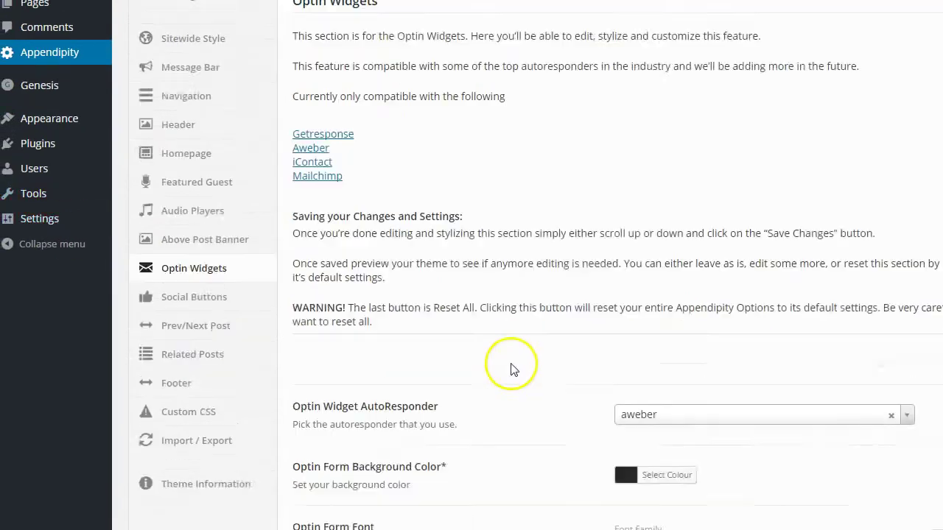
{"action": "scroll", "coordinate": [493, 366], "scroll_direction": "up", "scroll_amount": 4}
{"action": "scroll", "coordinate": [493, 367], "scroll_direction": "up", "scroll_amount": 2}
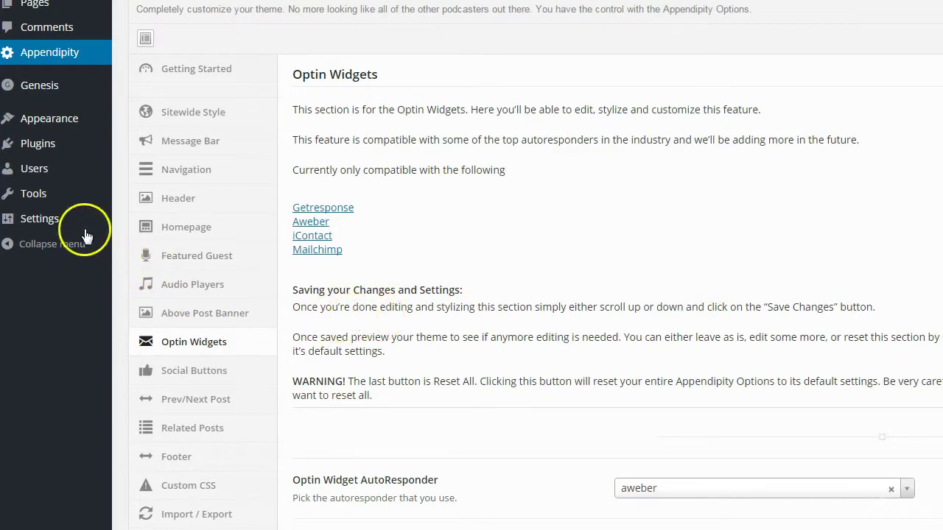
From Appearance > Widgets, place an Appendipity Optin widget in the Homepage Main Player Widget Area
{"action": "mouse_move", "coordinate": [67, 129]}
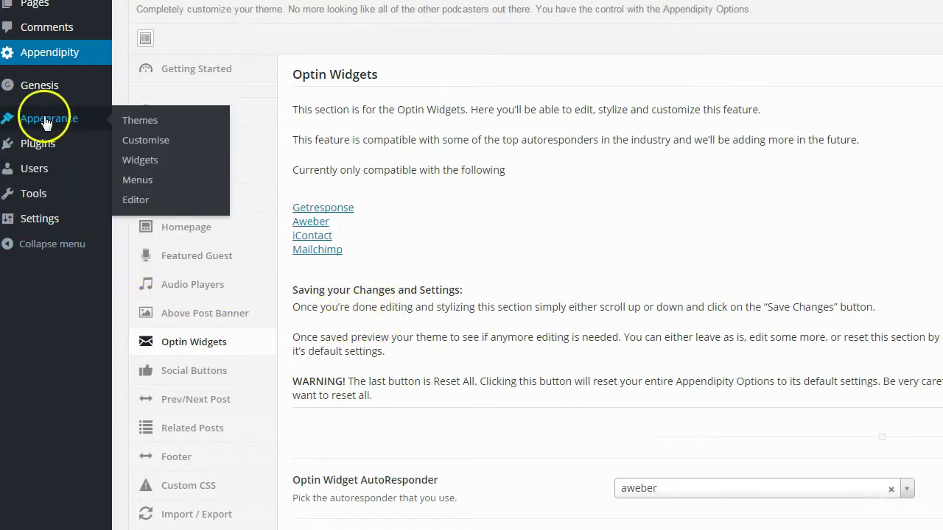
{"action": "left_click", "coordinate": [142, 158]}
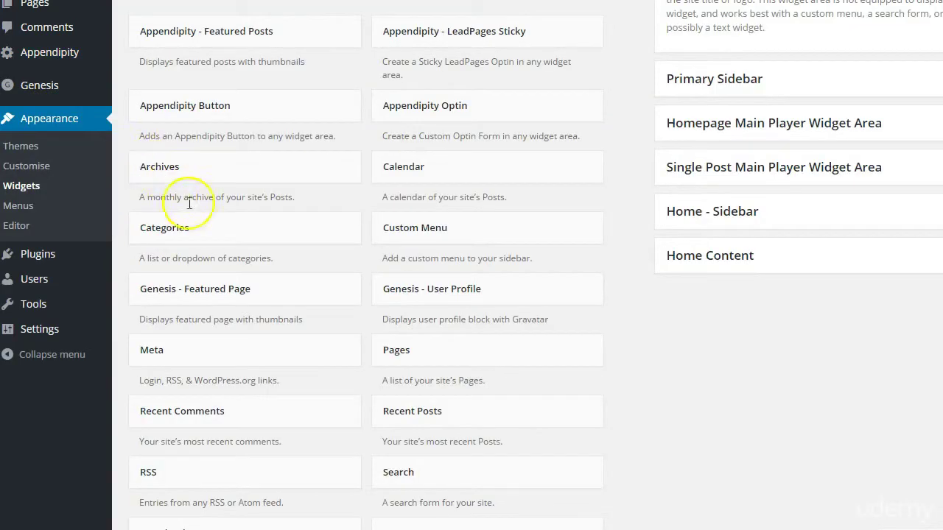
{"action": "left_click", "coordinate": [445, 110]}
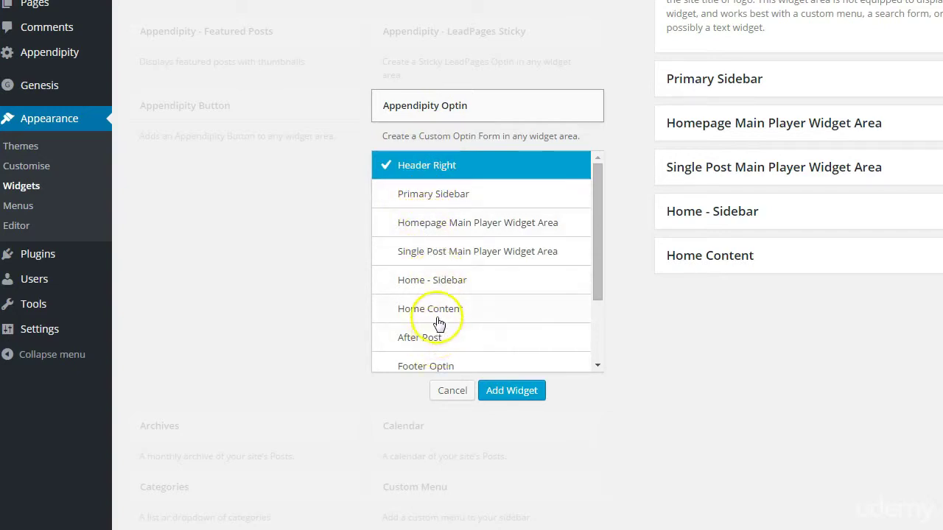
{"action": "left_click", "coordinate": [420, 227]}
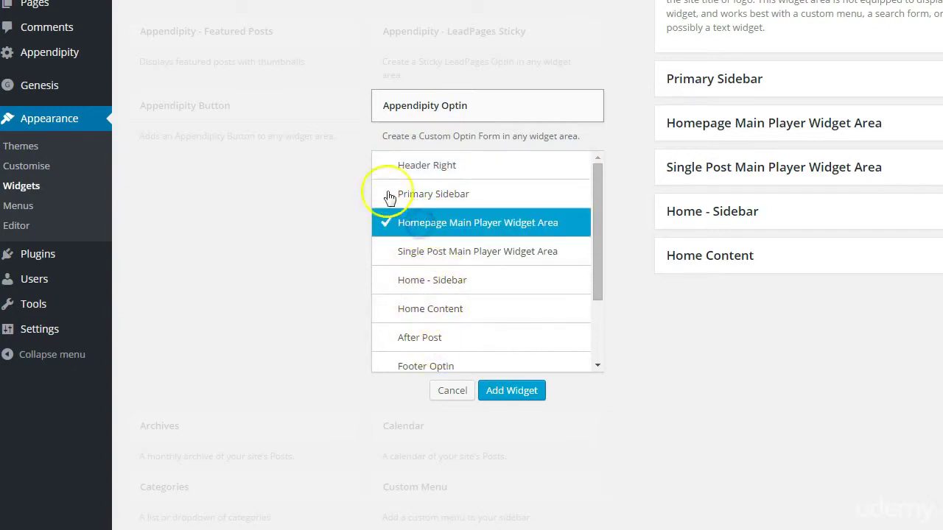
{"action": "left_click", "coordinate": [507, 390]}
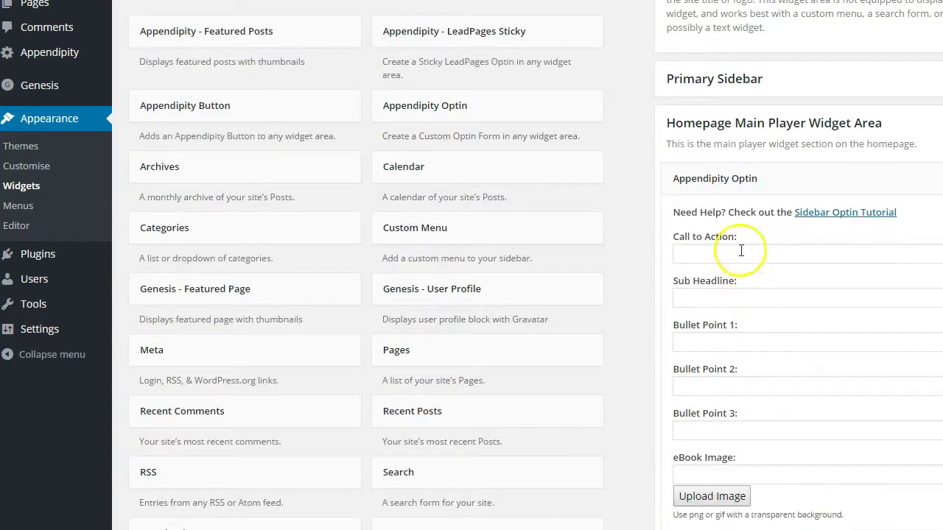
Enter call to action 'wewet', sub headline 'wqetwet', and bullet points 'wet', 'wetwet', 'wet'
{"action": "scroll", "coordinate": [795, 270], "scroll_direction": "down", "scroll_amount": 1}
{"action": "left_click", "coordinate": [732, 182]}
{"action": "type", "text": "wewet"}
{"action": "left_click", "coordinate": [718, 226]}
{"action": "type", "text": "wqetwet"}
{"action": "left_click", "coordinate": [710, 266]}
{"action": "type", "text": "wet"}
{"action": "left_click", "coordinate": [698, 312]}
{"action": "type", "text": "wetwet"}
{"action": "left_click", "coordinate": [705, 355]}
{"action": "type", "text": "wet"}
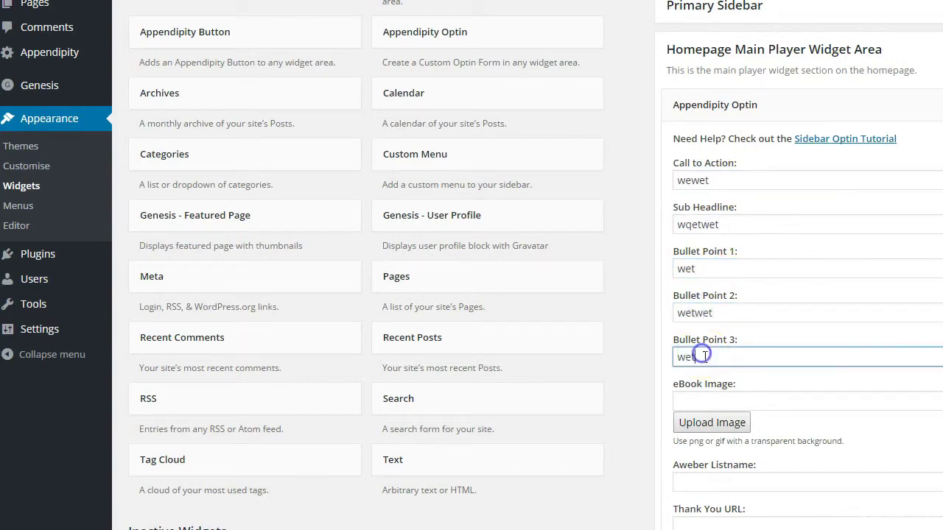
Check the Aweber Listname and Thank You URL fields, then save the optin widget
{"action": "scroll", "coordinate": [810, 396], "scroll_direction": "down", "scroll_amount": 3}
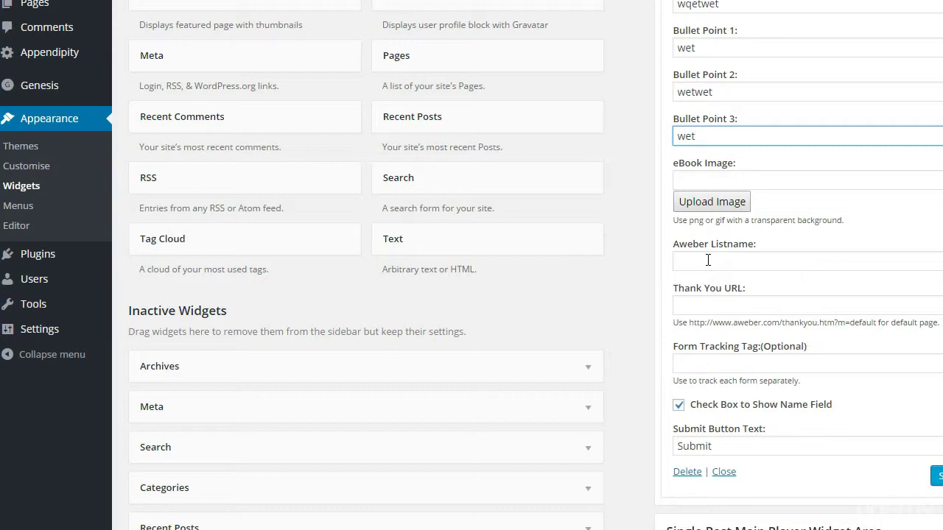
{"action": "left_click", "coordinate": [708, 260]}
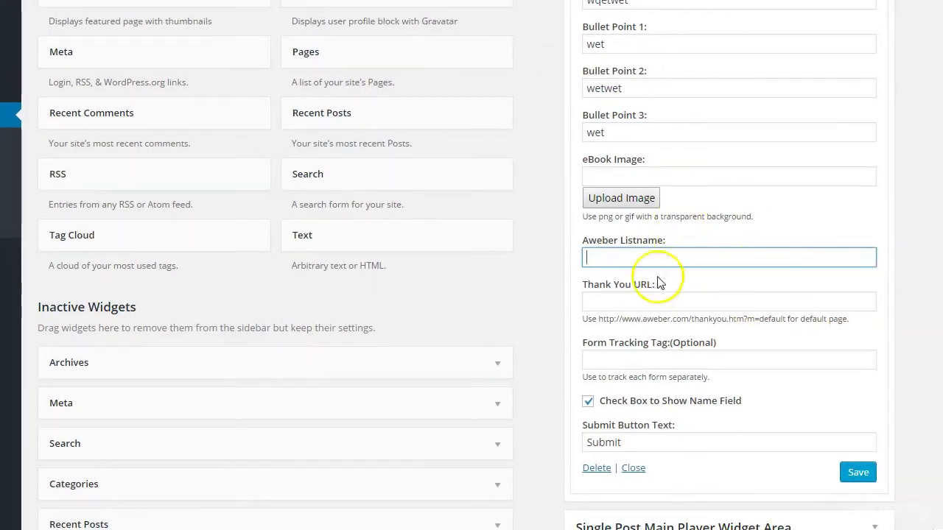
{"action": "left_click", "coordinate": [616, 300]}
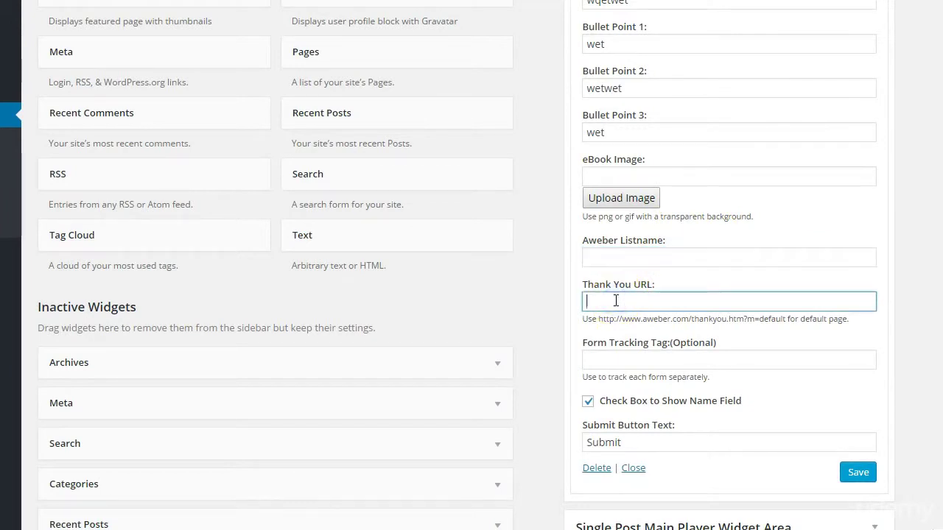
{"action": "left_click", "coordinate": [635, 308]}
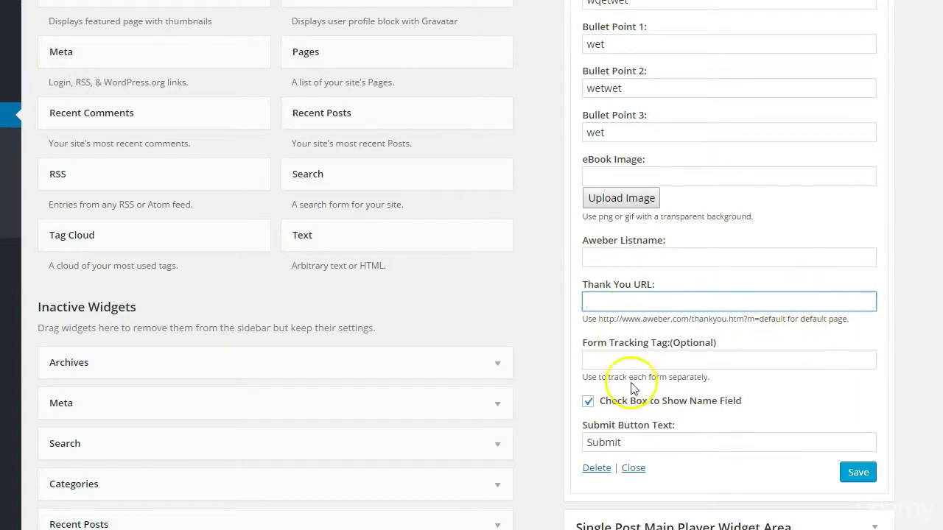
{"action": "left_click", "coordinate": [861, 475]}
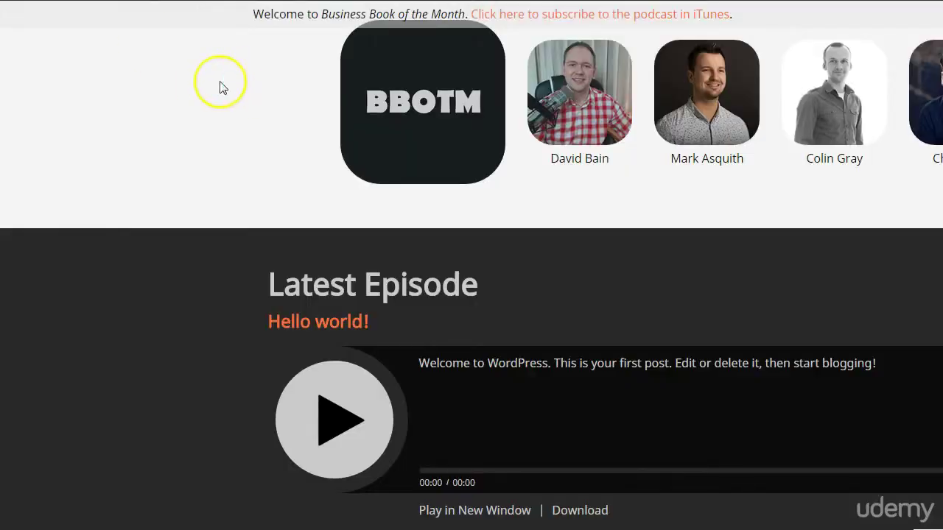
Review the front page's WEWET optin form, selecting its sub headline and bullet text
{"action": "scroll", "coordinate": [206, 103], "scroll_direction": "up", "scroll_amount": 2}
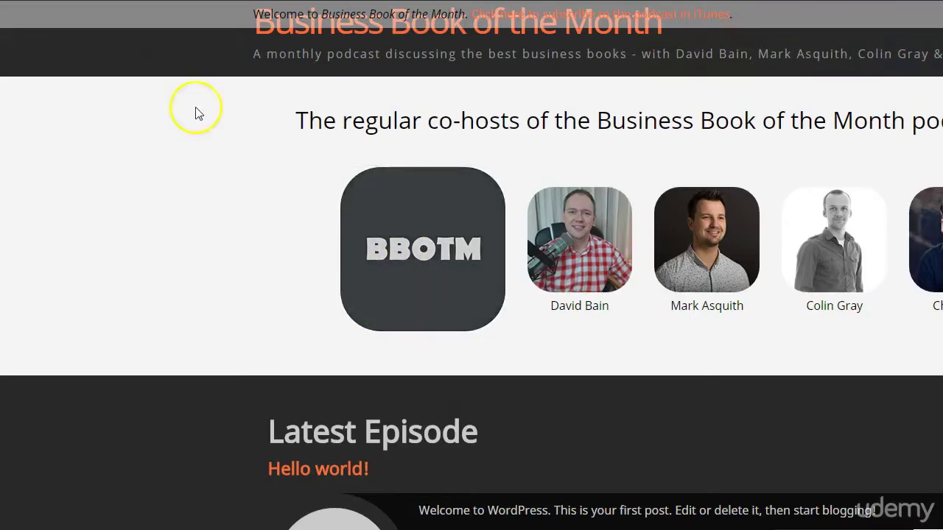
{"action": "scroll", "coordinate": [598, 369], "scroll_direction": "down", "scroll_amount": 2}
{"action": "scroll", "coordinate": [906, 455], "scroll_direction": "up", "scroll_amount": 2}
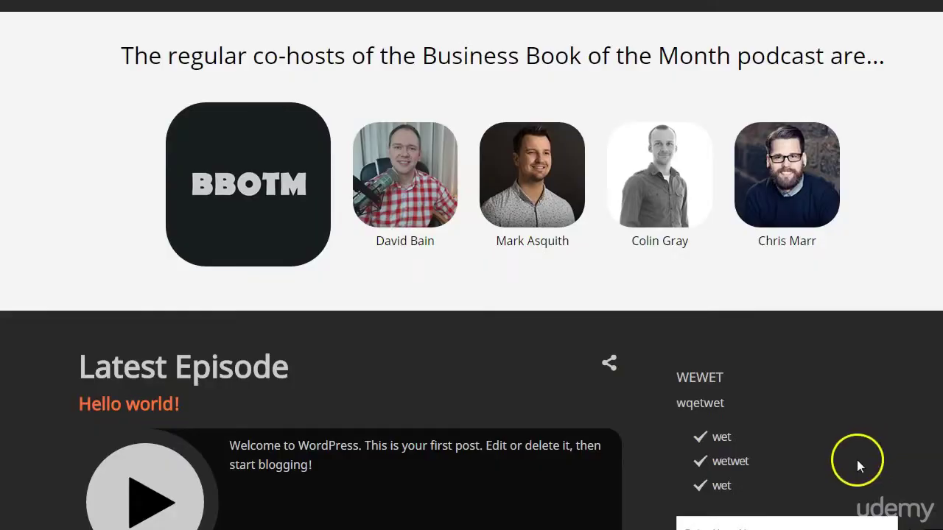
{"action": "scroll", "coordinate": [856, 460], "scroll_direction": "down", "scroll_amount": 3}
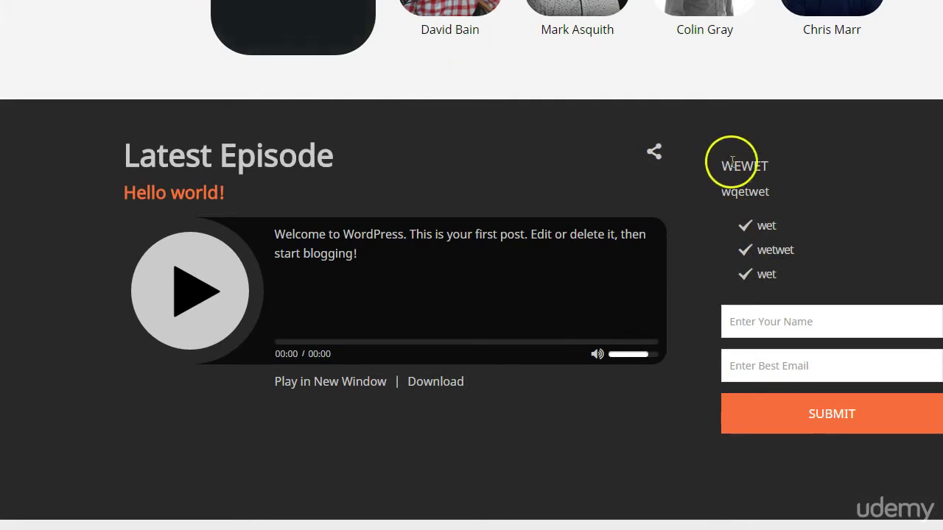
{"action": "left_click_drag", "start_coordinate": [736, 191], "coordinate": [874, 207]}
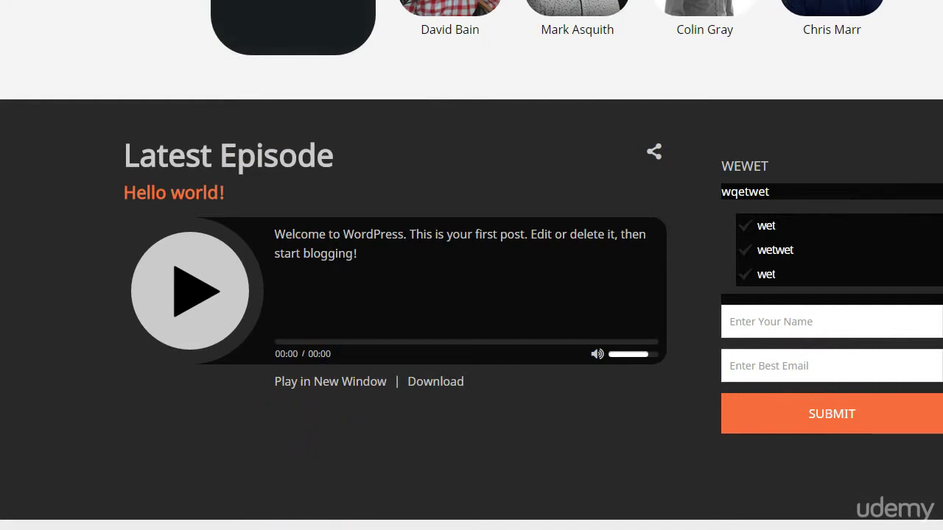
{"action": "scroll", "coordinate": [355, 528], "scroll_direction": "down", "scroll_amount": 2}
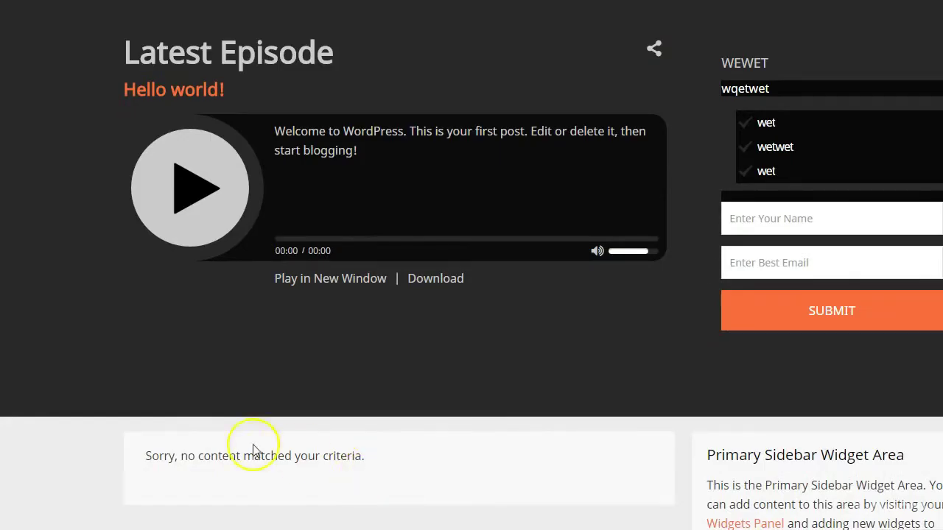
{"action": "scroll", "coordinate": [70, 250], "scroll_direction": "up", "scroll_amount": 7}
{"action": "scroll", "coordinate": [69, 264], "scroll_direction": "down", "scroll_amount": 7}
{"action": "scroll", "coordinate": [831, 506], "scroll_direction": "up", "scroll_amount": 5}
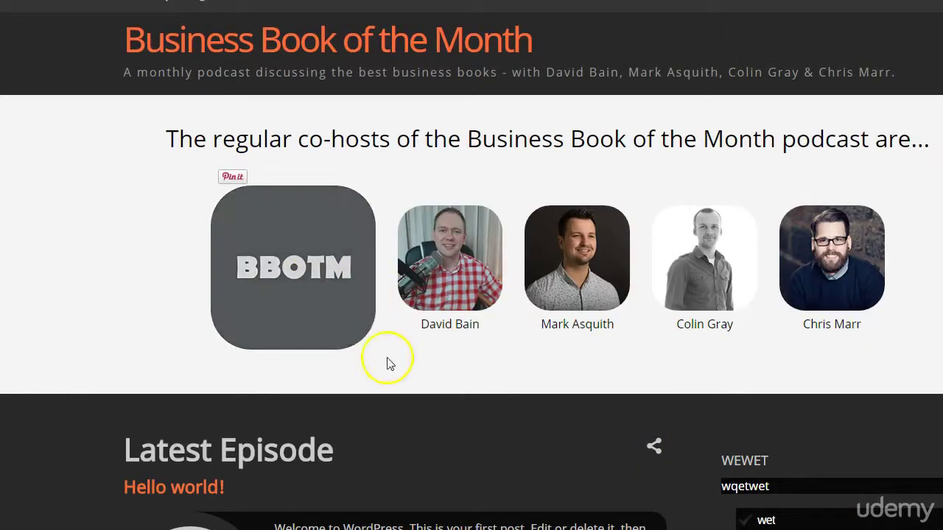
{"action": "scroll", "coordinate": [390, 364], "scroll_direction": "down", "scroll_amount": 3}
{"action": "scroll", "coordinate": [320, 347], "scroll_direction": "up", "scroll_amount": 3}
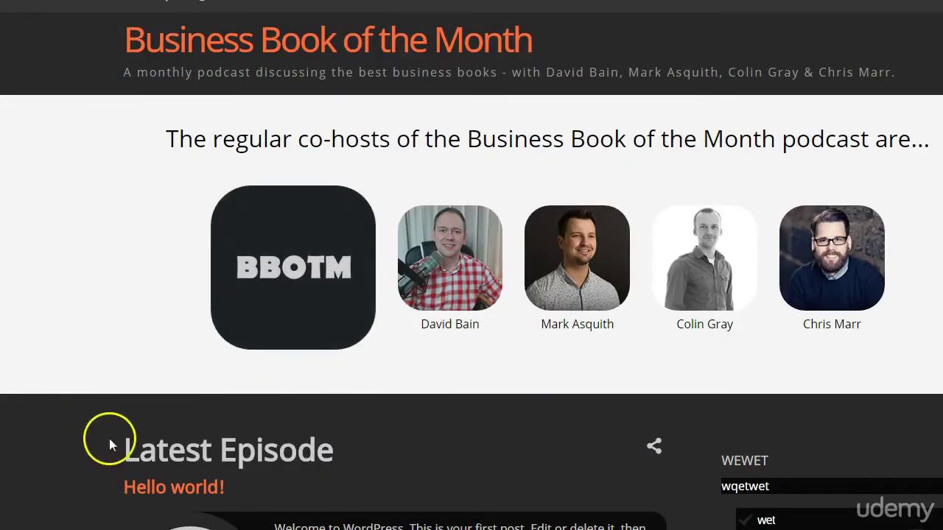
{"action": "scroll", "coordinate": [806, 484], "scroll_direction": "down", "scroll_amount": 3}
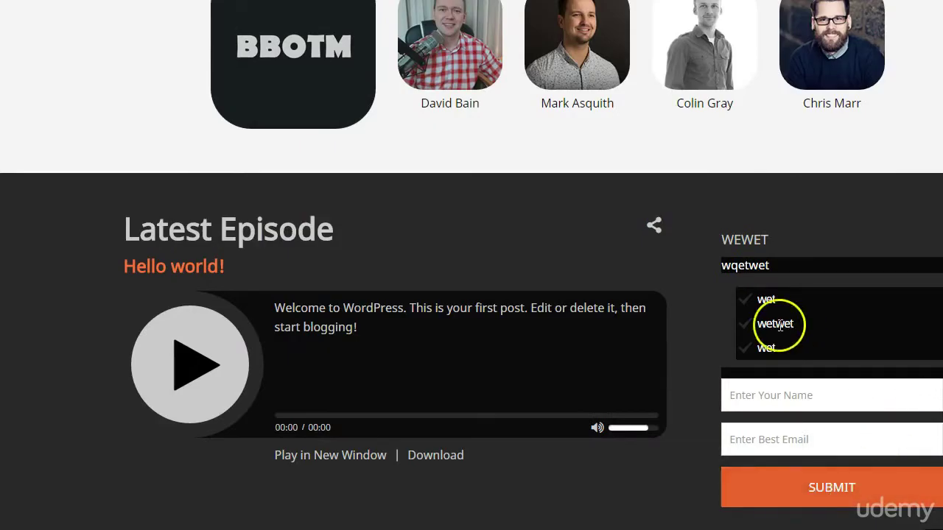
{"action": "scroll", "coordinate": [809, 435], "scroll_direction": "up", "scroll_amount": 3}
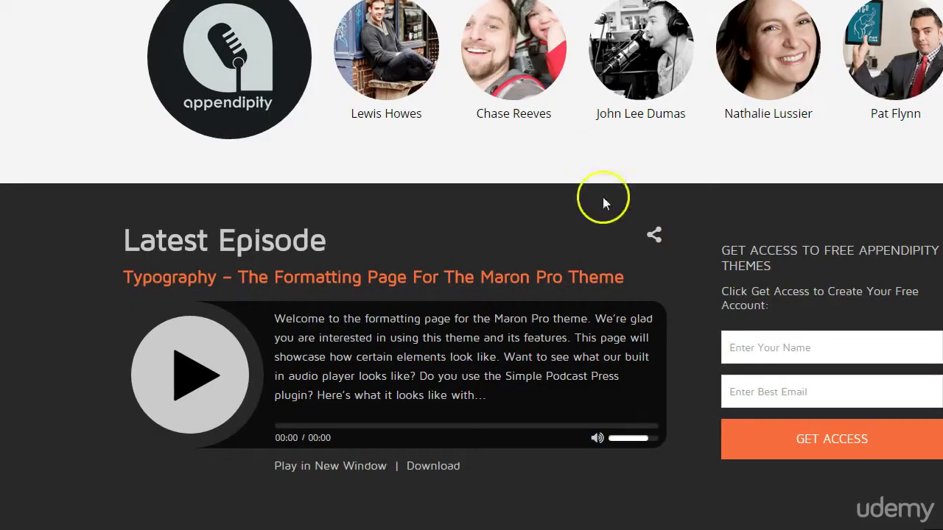
{"action": "scroll", "coordinate": [601, 214], "scroll_direction": "up", "scroll_amount": 3}
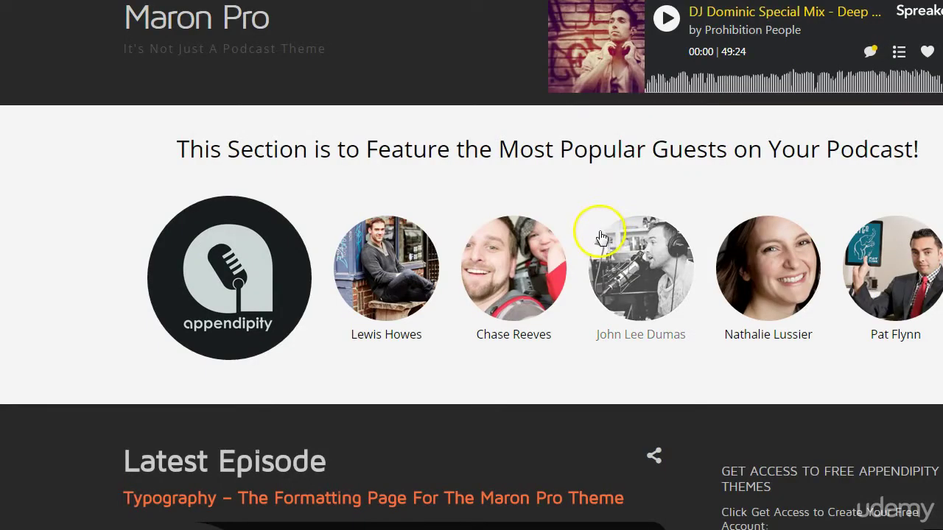
Scroll to the empty Primary Sidebar notice and follow its Widgets Panel link
{"action": "scroll", "coordinate": [587, 243], "scroll_direction": "down", "scroll_amount": 4}
{"action": "scroll", "coordinate": [582, 255], "scroll_direction": "up", "scroll_amount": 4}
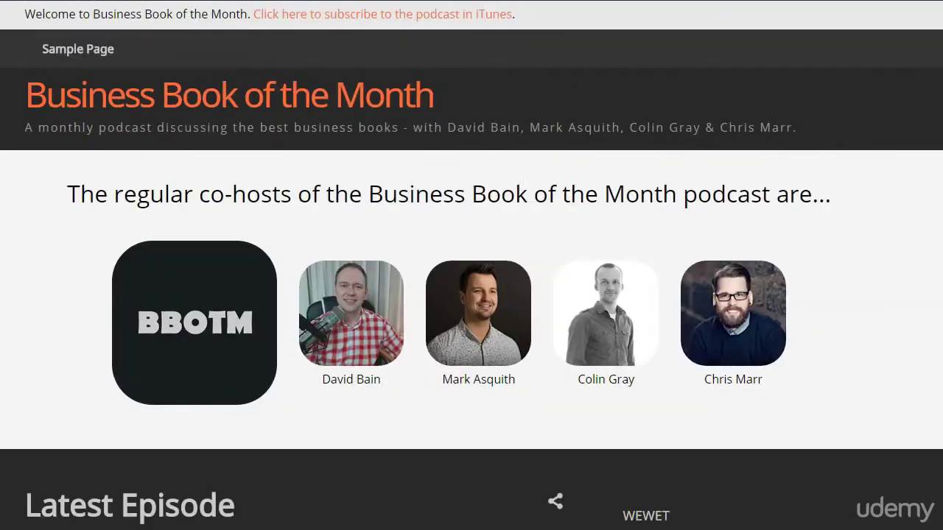
{"action": "scroll", "coordinate": [762, 461], "scroll_direction": "down", "scroll_amount": 5}
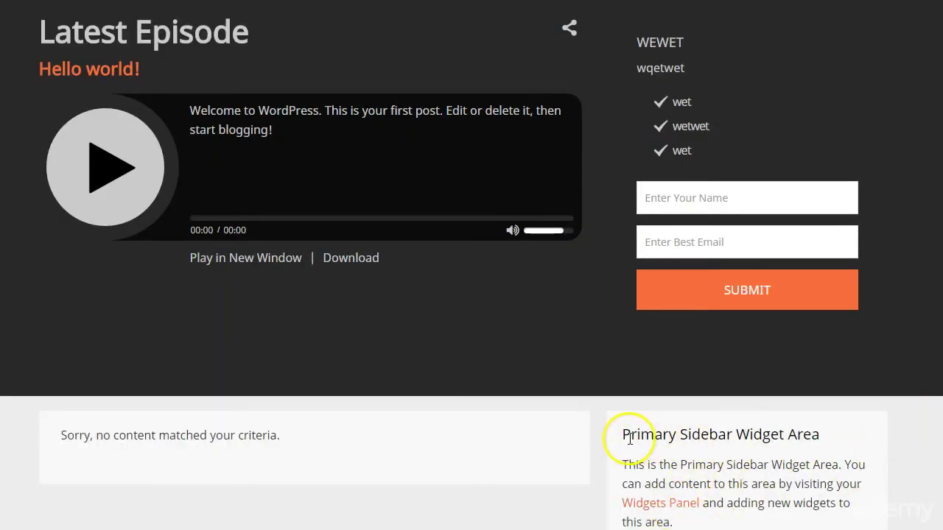
{"action": "left_click", "coordinate": [641, 504]}
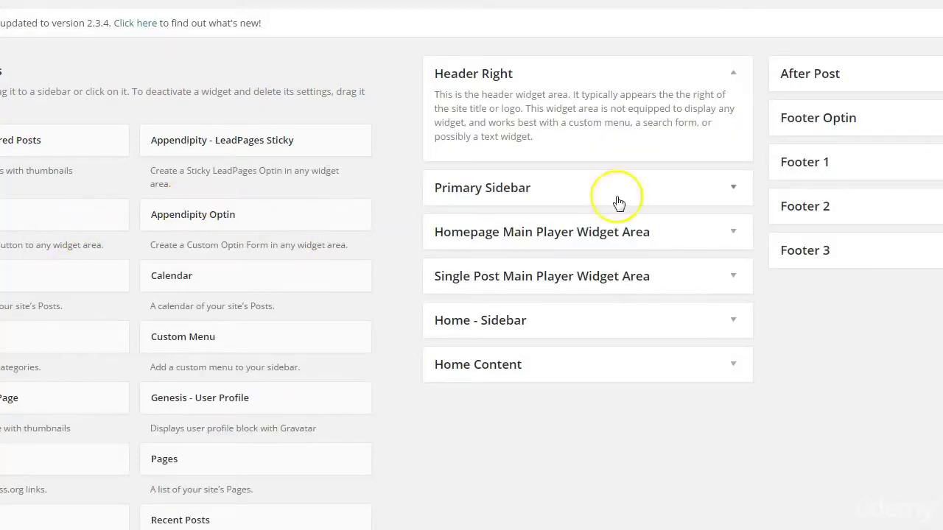
Expand the Primary Sidebar and drag a Calendar widget into it
{"action": "left_click", "coordinate": [732, 190]}
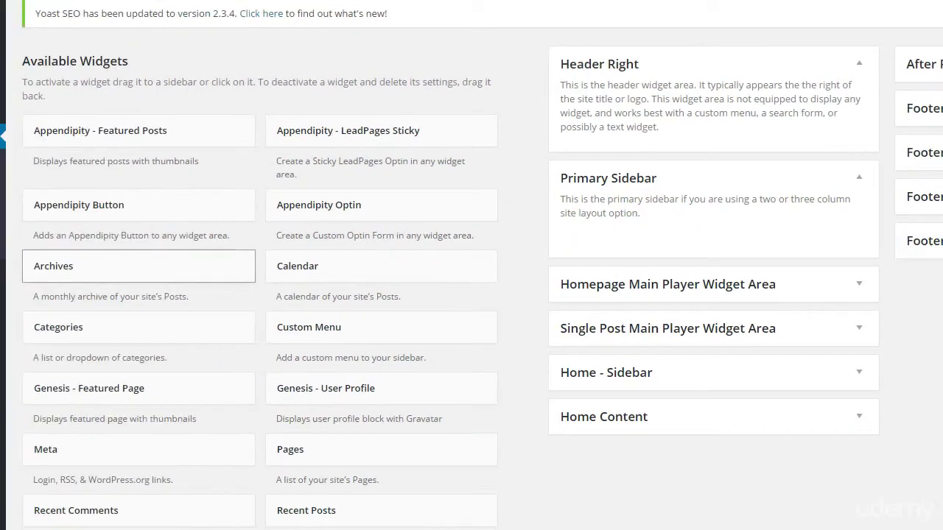
{"action": "scroll", "coordinate": [91, 427], "scroll_direction": "down", "scroll_amount": 4}
{"action": "scroll", "coordinate": [229, 425], "scroll_direction": "up", "scroll_amount": 3}
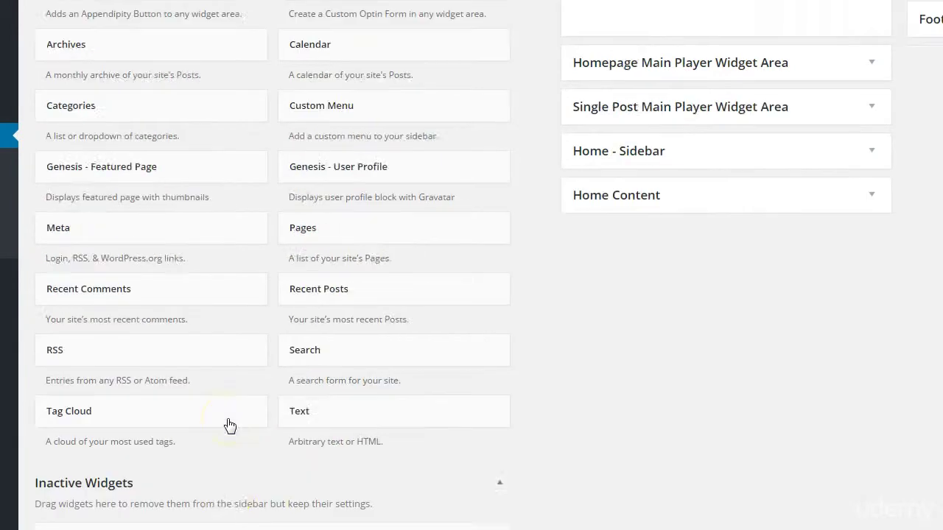
{"action": "scroll", "coordinate": [228, 425], "scroll_direction": "down", "scroll_amount": 3}
{"action": "scroll", "coordinate": [228, 426], "scroll_direction": "up", "scroll_amount": 3}
{"action": "scroll", "coordinate": [229, 426], "scroll_direction": "up", "scroll_amount": 1}
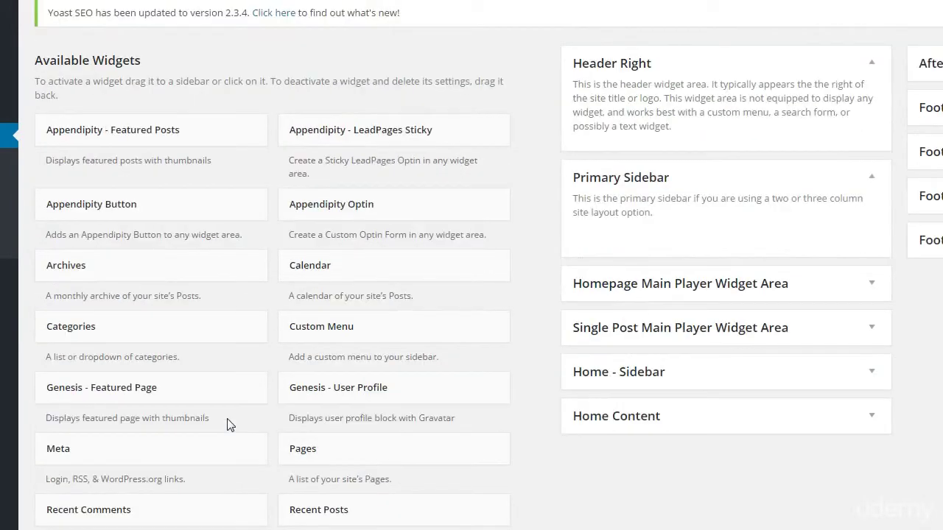
{"action": "left_click", "coordinate": [345, 270]}
{"action": "left_click_drag", "start_coordinate": [345, 270], "coordinate": [660, 236]}
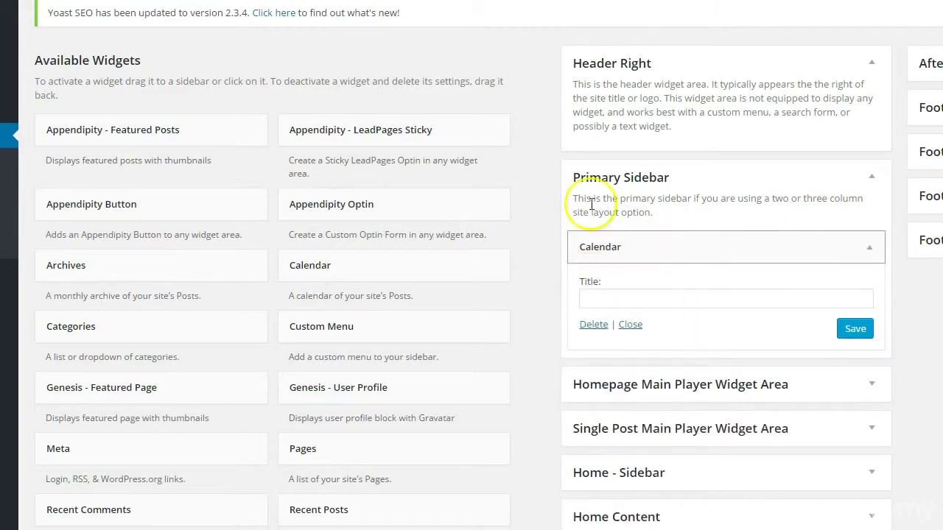
Title the calendar 'ewrtet', save it, and collapse the Primary Sidebar
{"action": "left_click", "coordinate": [660, 294]}
{"action": "type", "text": "ewrtet"}
{"action": "left_click", "coordinate": [857, 329]}
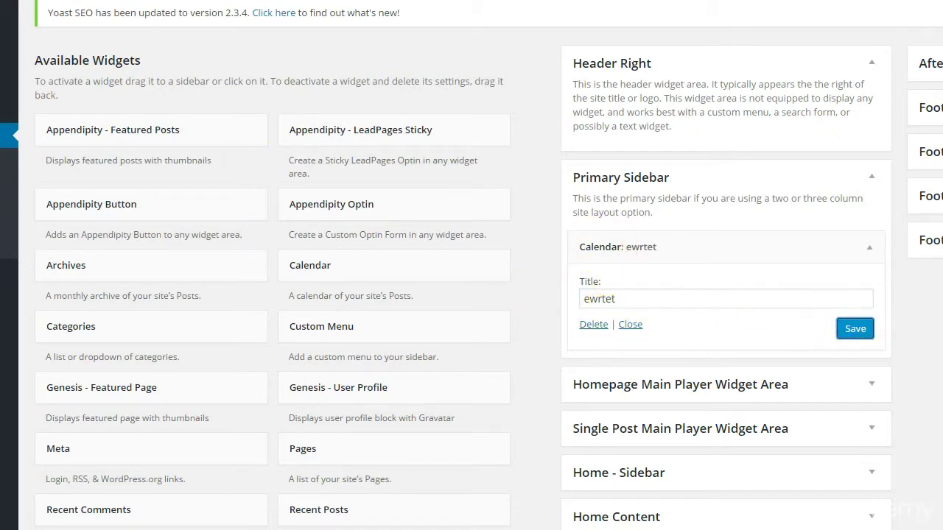
{"action": "left_click", "coordinate": [871, 176]}
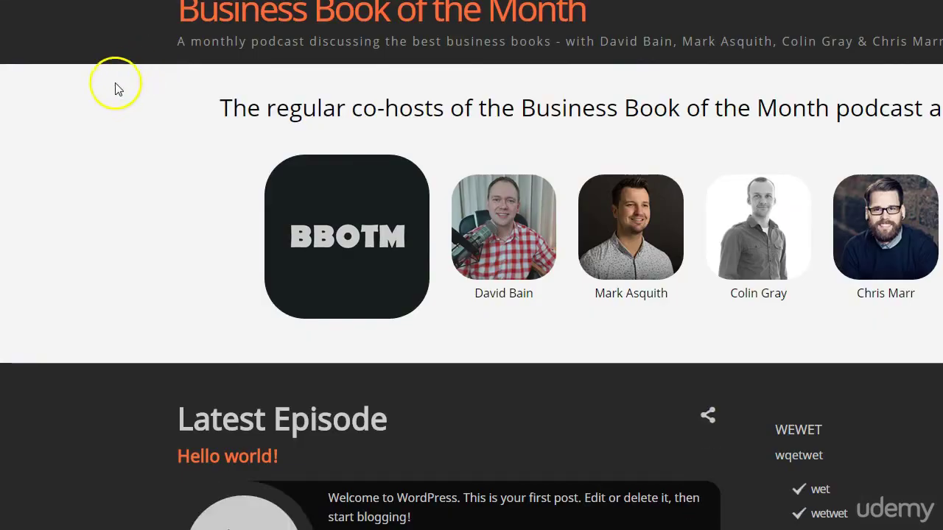
{"action": "scroll", "coordinate": [871, 375], "scroll_direction": "down", "scroll_amount": 7}
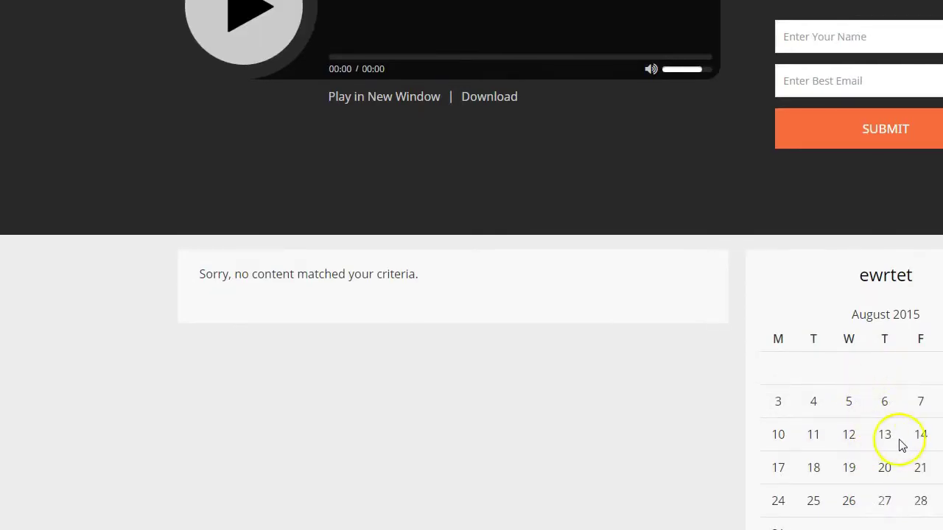
{"action": "scroll", "coordinate": [901, 445], "scroll_direction": "down", "scroll_amount": 1}
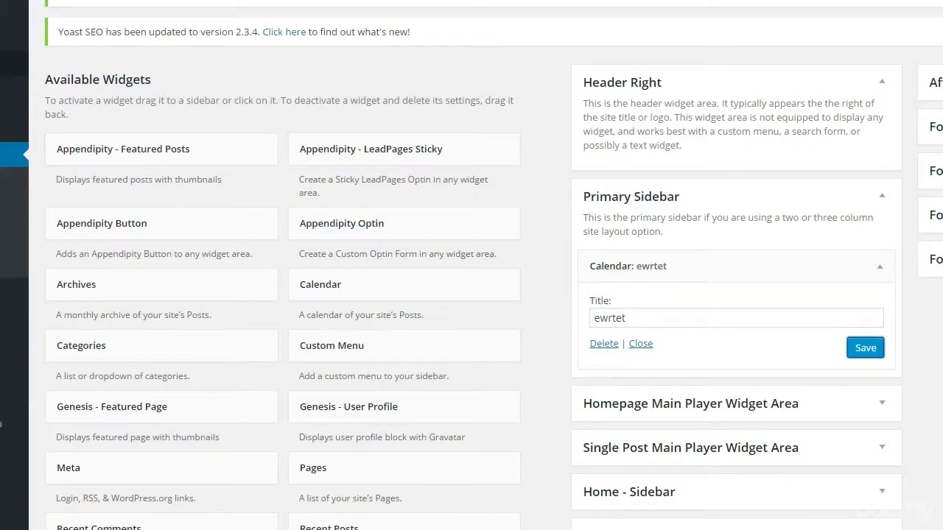
Drag a Text widget below the calendar with title 'sdgsdggsd' and content 'gsdegsdg'
{"action": "scroll", "coordinate": [397, 332], "scroll_direction": "down", "scroll_amount": 3}
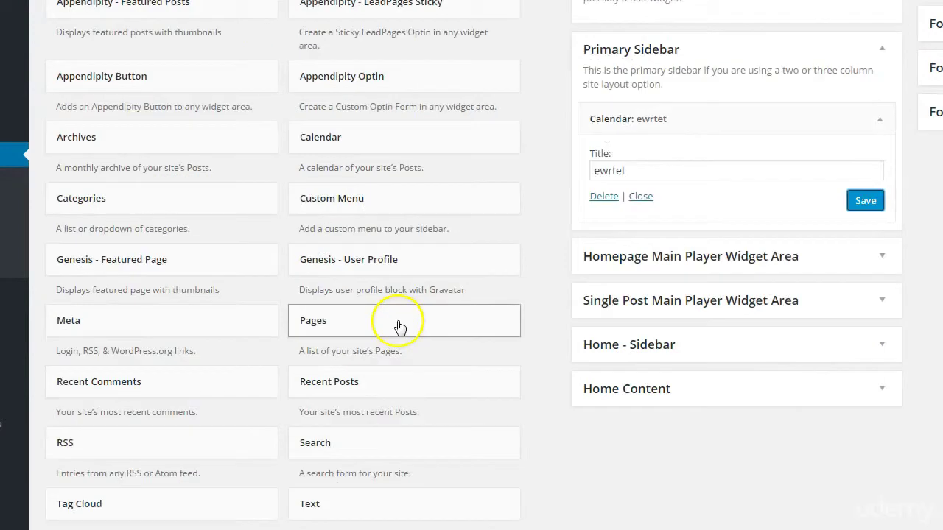
{"action": "left_click", "coordinate": [413, 442]}
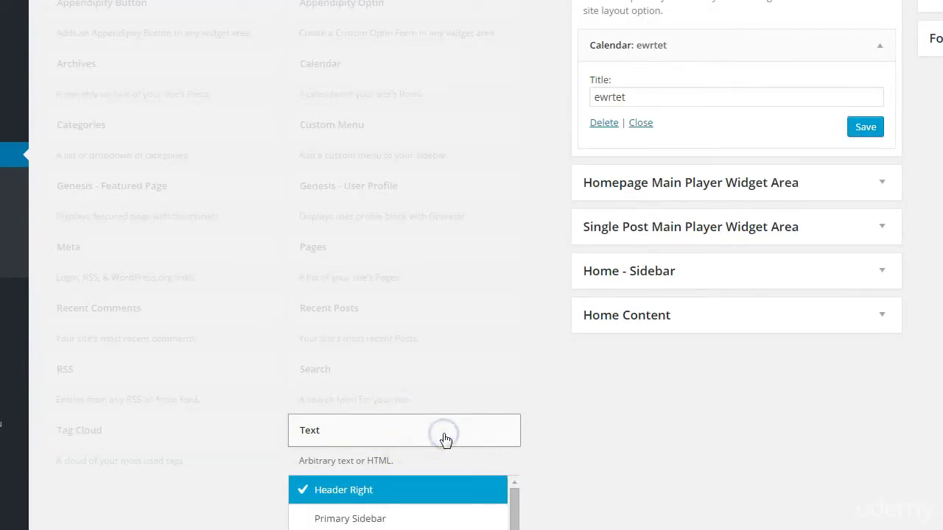
{"action": "left_click", "coordinate": [445, 437]}
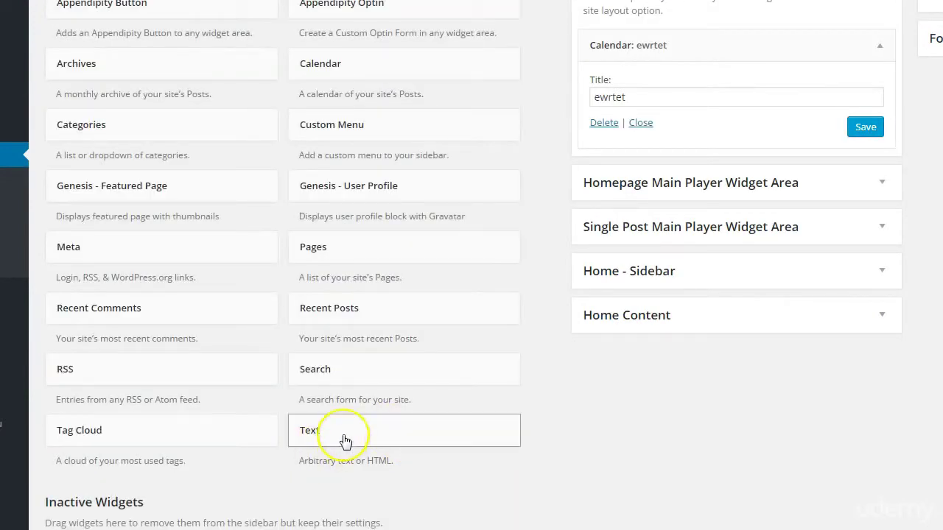
{"action": "left_click_drag", "start_coordinate": [344, 440], "coordinate": [631, 126]}
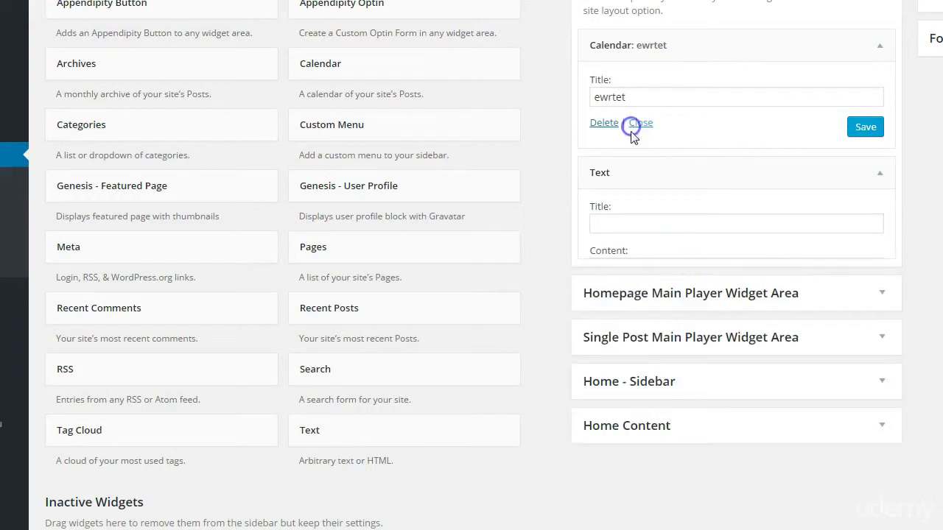
{"action": "left_click", "coordinate": [647, 354]}
{"action": "type", "text": "gsdegsdg"}
{"action": "left_click", "coordinate": [619, 218]}
{"action": "type", "text": "sdgsdggsd"}
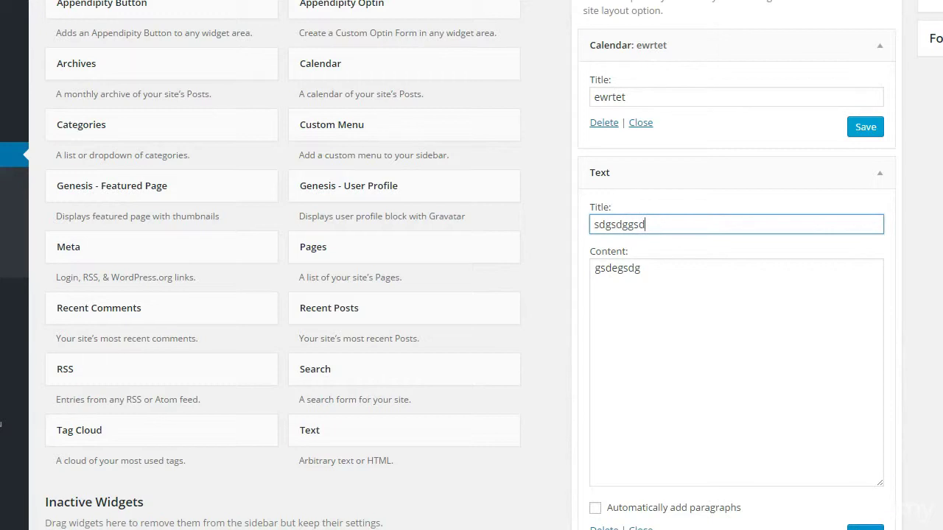
{"action": "left_click", "coordinate": [690, 454]}
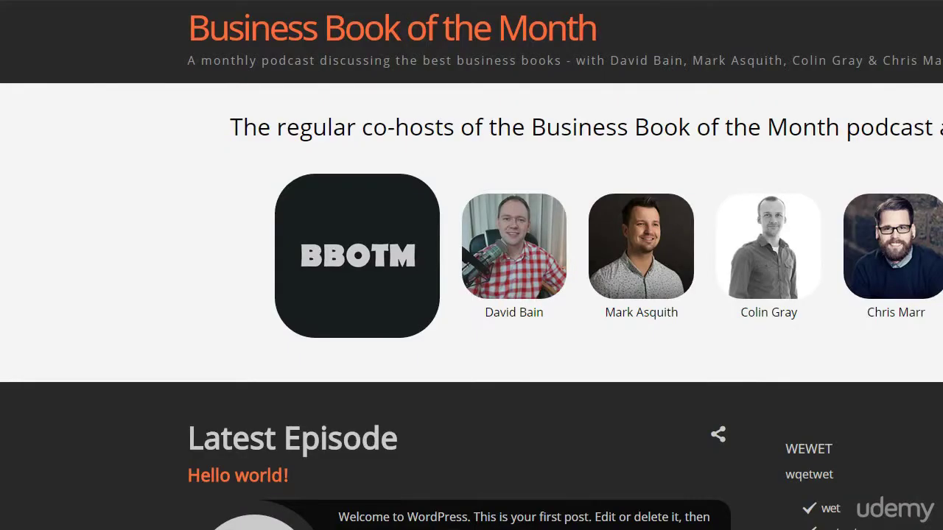
{"action": "scroll", "coordinate": [214, 209], "scroll_direction": "down", "scroll_amount": 10}
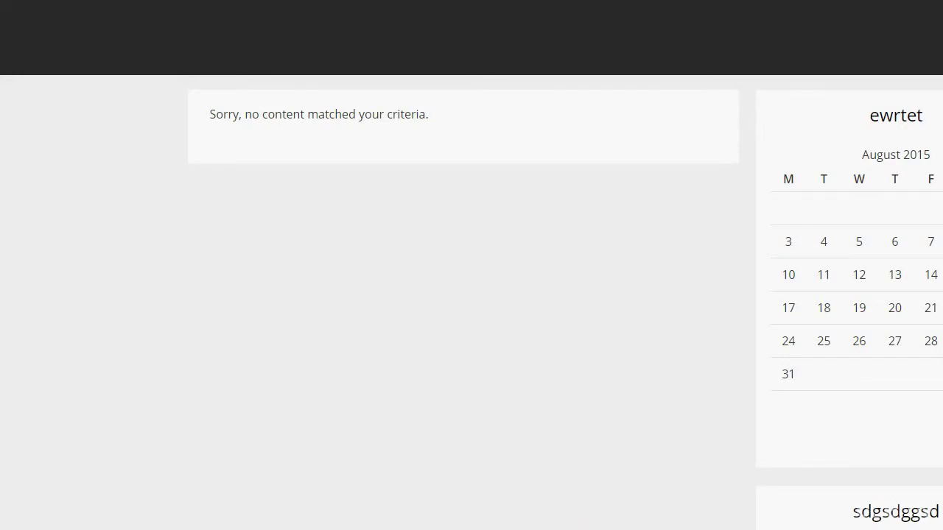
{"action": "left_click", "coordinate": [705, 436]}
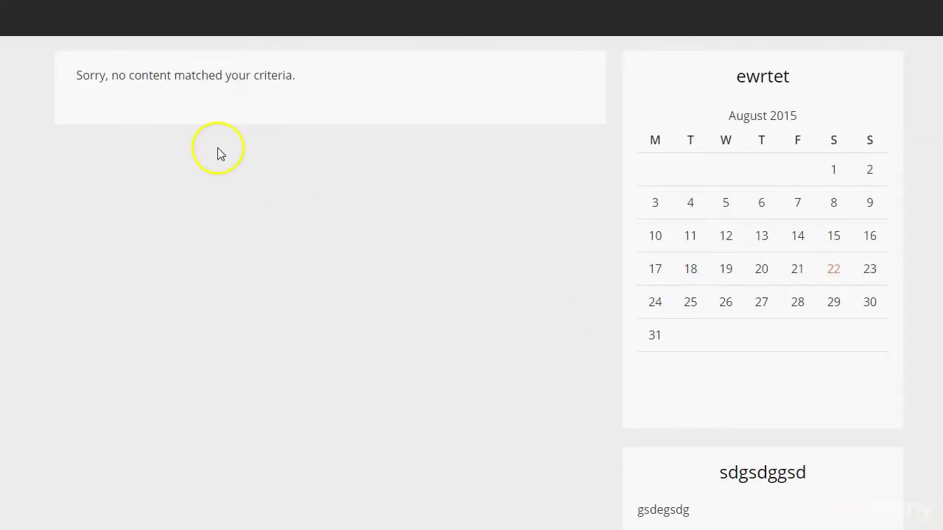
{"action": "scroll", "coordinate": [217, 154], "scroll_direction": "up", "scroll_amount": 5}
{"action": "scroll", "coordinate": [217, 153], "scroll_direction": "down", "scroll_amount": 5}
{"action": "scroll", "coordinate": [712, 438], "scroll_direction": "up", "scroll_amount": 6}
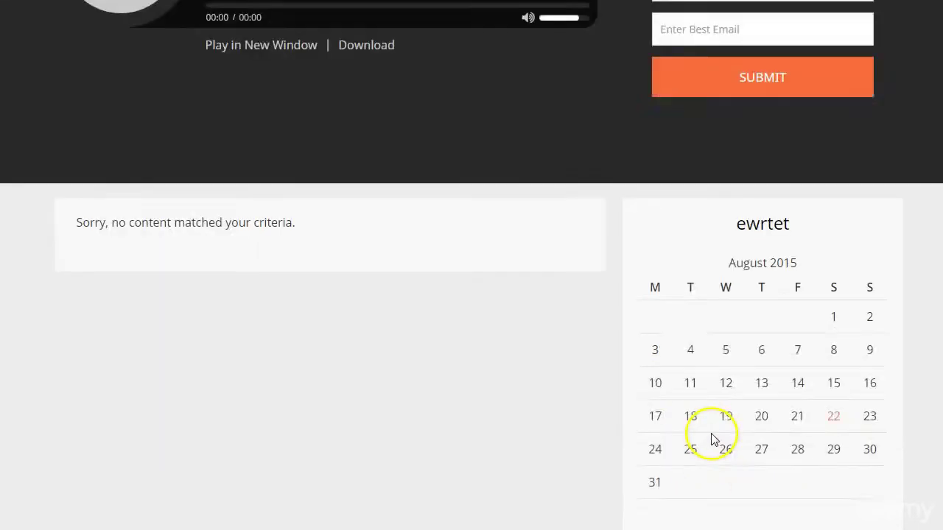
{"action": "scroll", "coordinate": [711, 433], "scroll_direction": "up", "scroll_amount": 2}
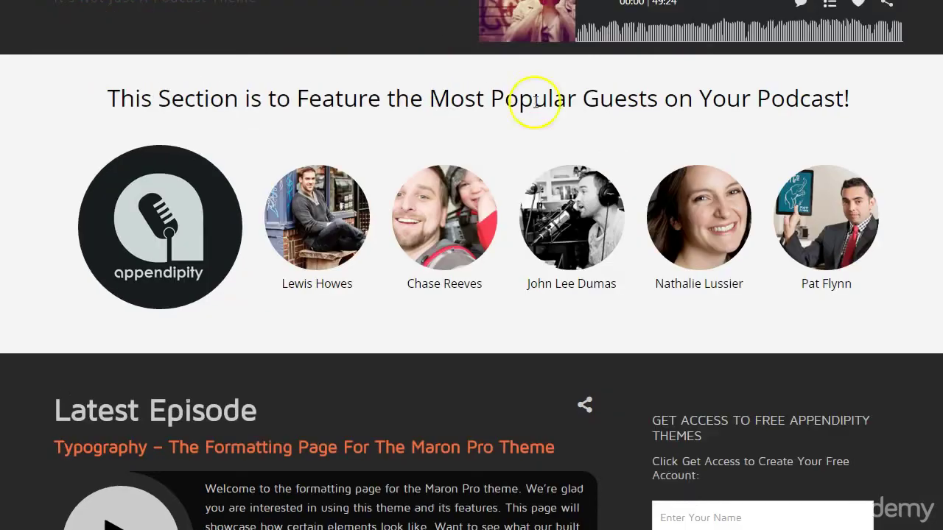
{"action": "scroll", "coordinate": [639, 216], "scroll_direction": "down", "scroll_amount": 10}
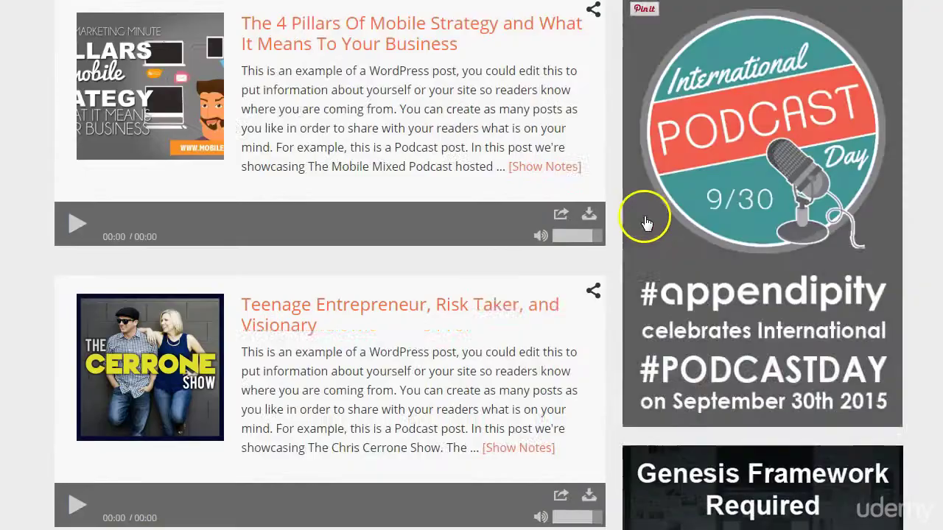
{"action": "scroll", "coordinate": [754, 371], "scroll_direction": "down", "scroll_amount": 3}
{"action": "scroll", "coordinate": [722, 299], "scroll_direction": "down", "scroll_amount": 2}
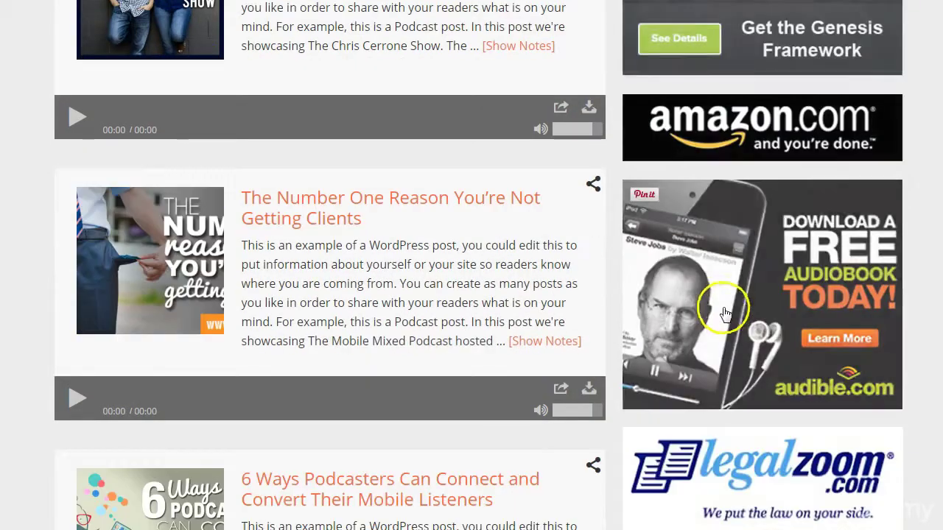
{"action": "scroll", "coordinate": [709, 449], "scroll_direction": "down", "scroll_amount": 6}
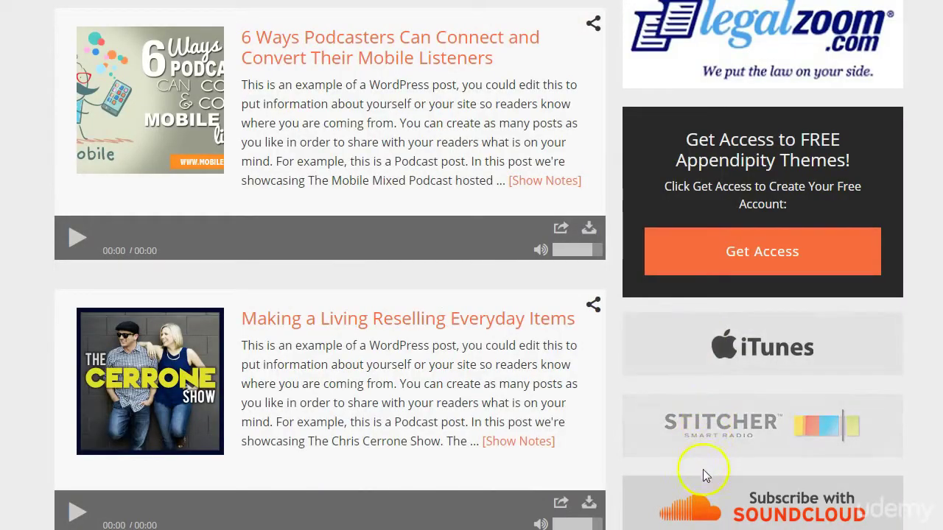
{"action": "scroll", "coordinate": [663, 442], "scroll_direction": "up", "scroll_amount": 20}
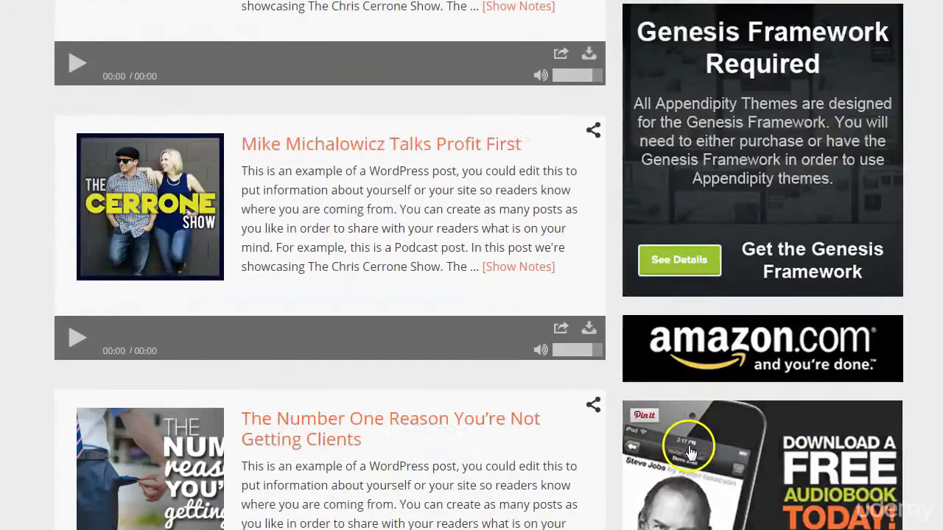
{"action": "scroll", "coordinate": [679, 435], "scroll_direction": "down", "scroll_amount": 6}
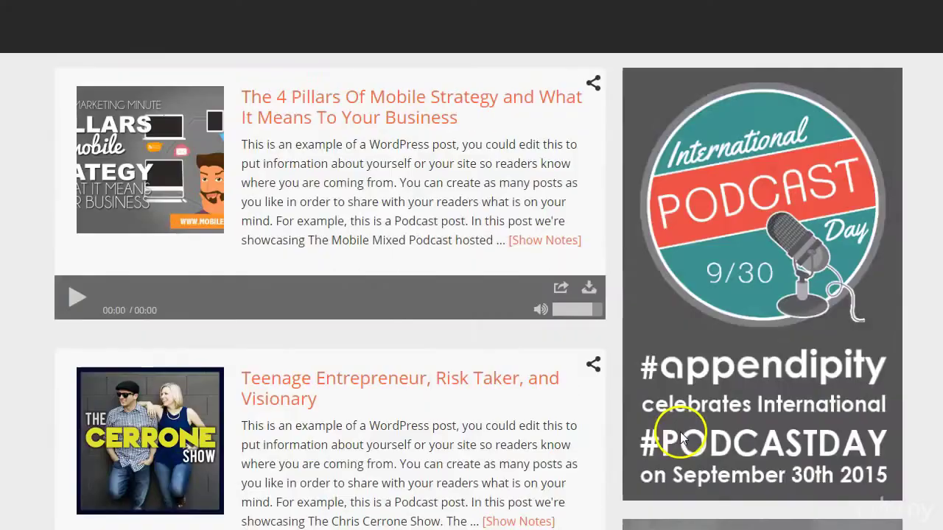
{"action": "scroll", "coordinate": [678, 428], "scroll_direction": "up", "scroll_amount": 9}
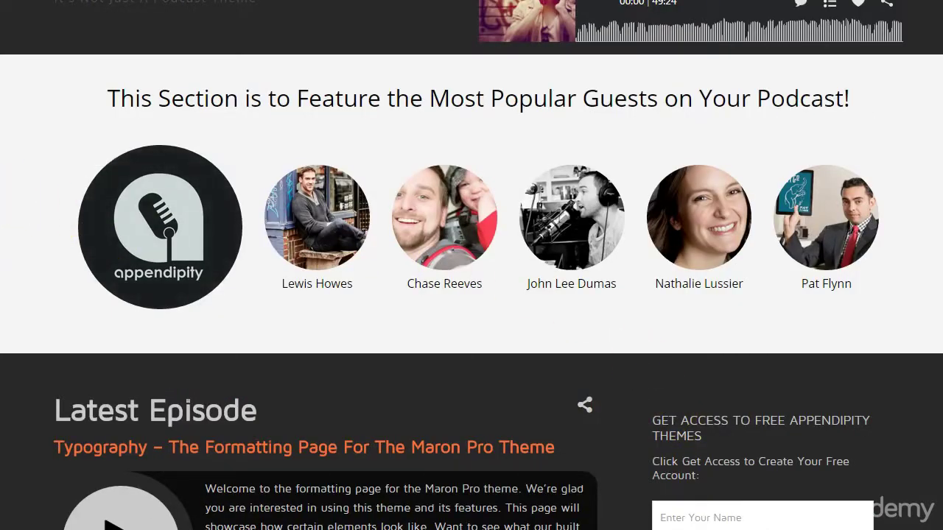
{"action": "scroll", "coordinate": [472, 265], "scroll_direction": "up", "scroll_amount": 2}
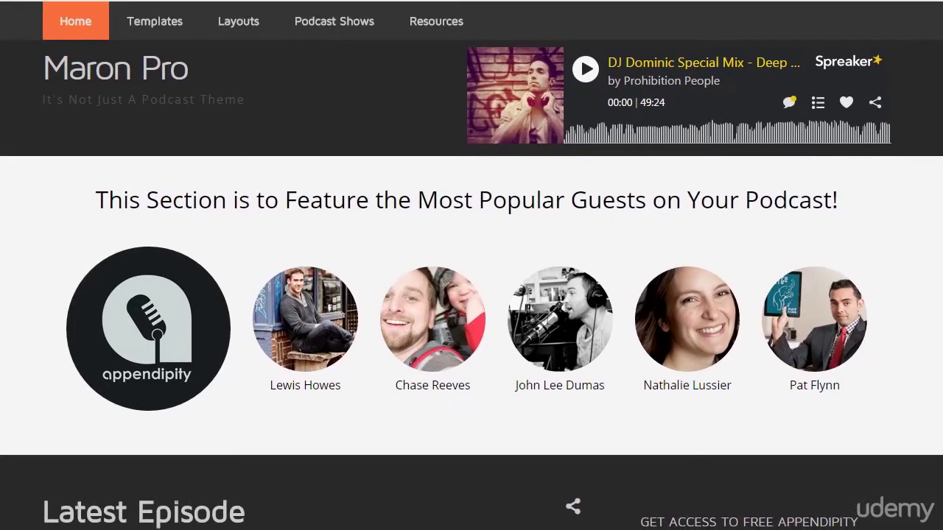
{"action": "scroll", "coordinate": [471, 265], "scroll_direction": "up", "scroll_amount": 1}
{"action": "scroll", "coordinate": [133, 336], "scroll_direction": "down", "scroll_amount": 8}
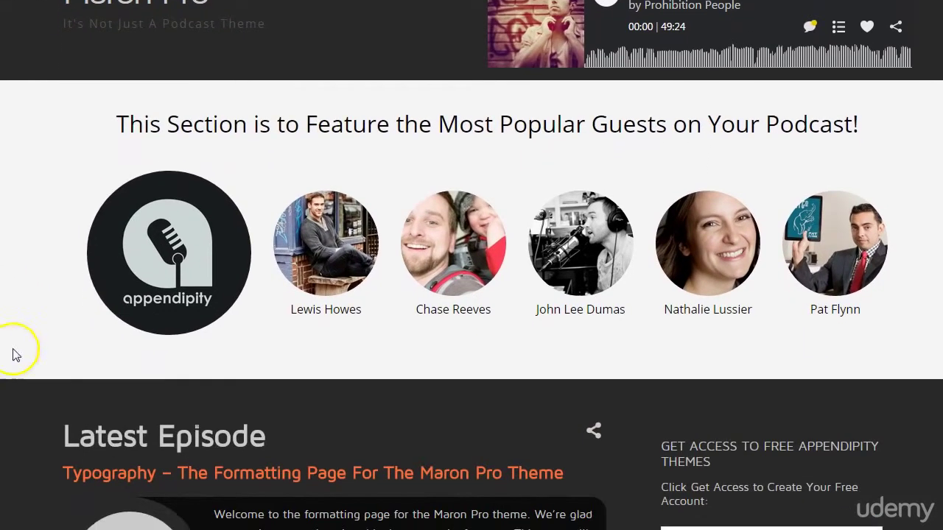
{"action": "scroll", "coordinate": [132, 335], "scroll_direction": "down", "scroll_amount": 12}
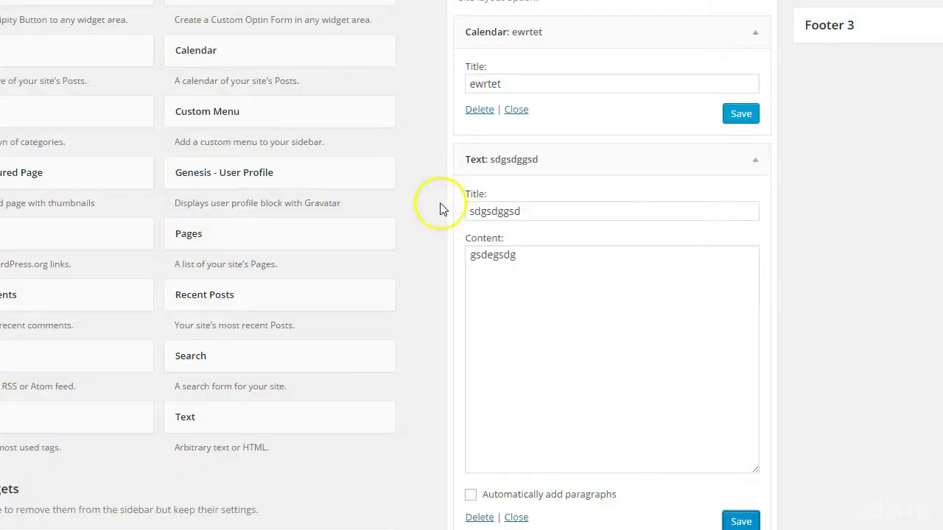
{"action": "scroll", "coordinate": [442, 236], "scroll_direction": "down", "scroll_amount": 3}
Scroll the Widgets screen and head to the admin menu for the Appendipity options
{"action": "scroll", "coordinate": [442, 267], "scroll_direction": "up", "scroll_amount": 5}
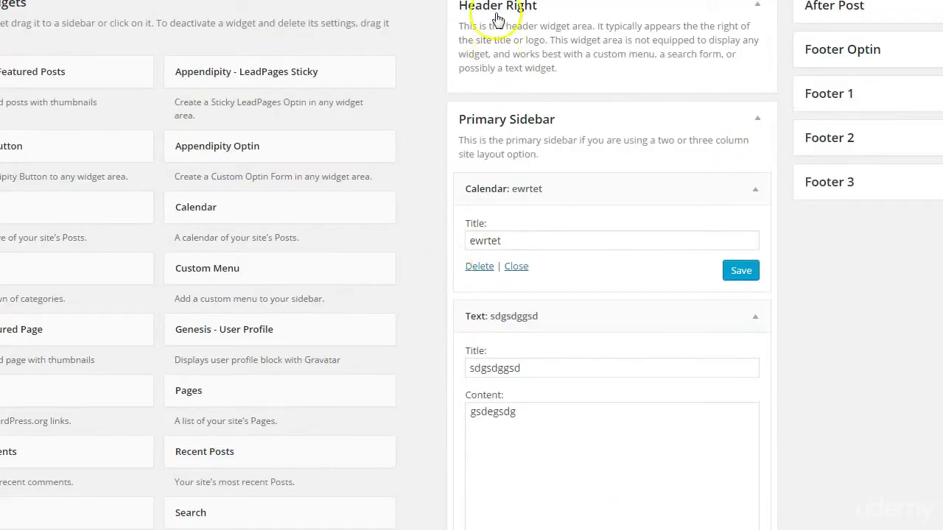
{"action": "scroll", "coordinate": [472, 166], "scroll_direction": "up", "scroll_amount": 1}
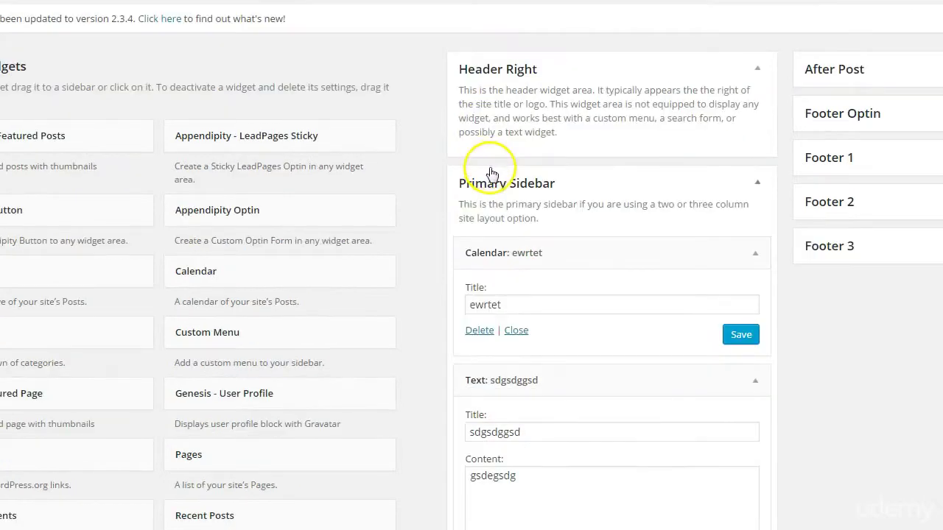
{"action": "scroll", "coordinate": [492, 174], "scroll_direction": "down", "scroll_amount": 1}
{"action": "scroll", "coordinate": [526, 221], "scroll_direction": "up", "scroll_amount": 1}
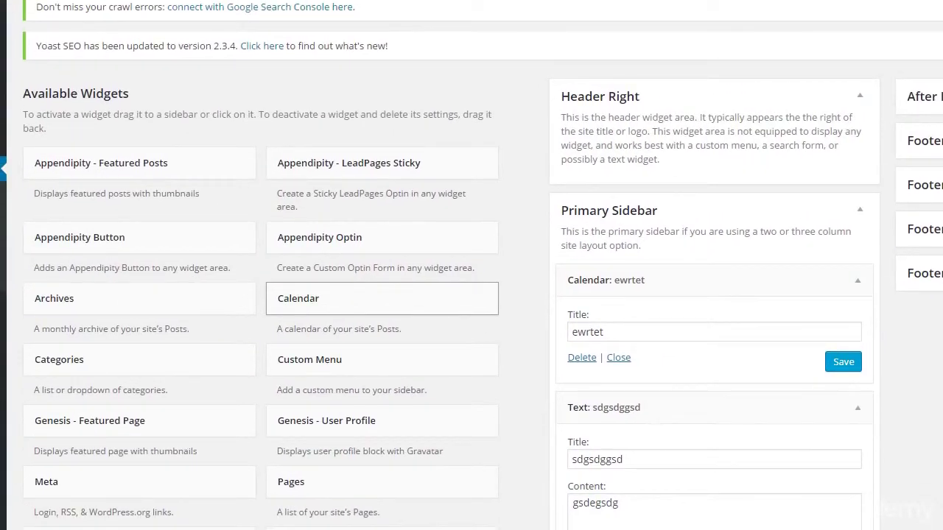
{"action": "scroll", "coordinate": [238, 288], "scroll_direction": "down", "scroll_amount": 5}
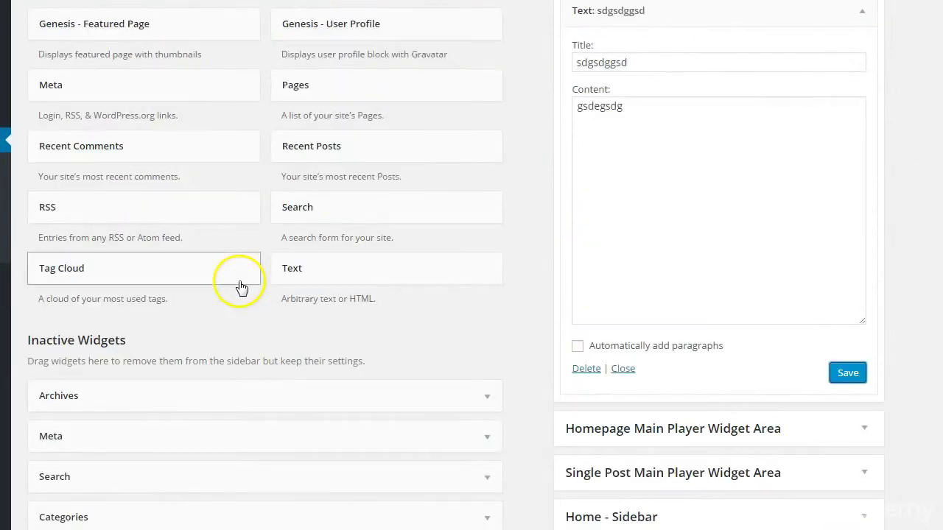
{"action": "scroll", "coordinate": [281, 337], "scroll_direction": "up", "scroll_amount": 4}
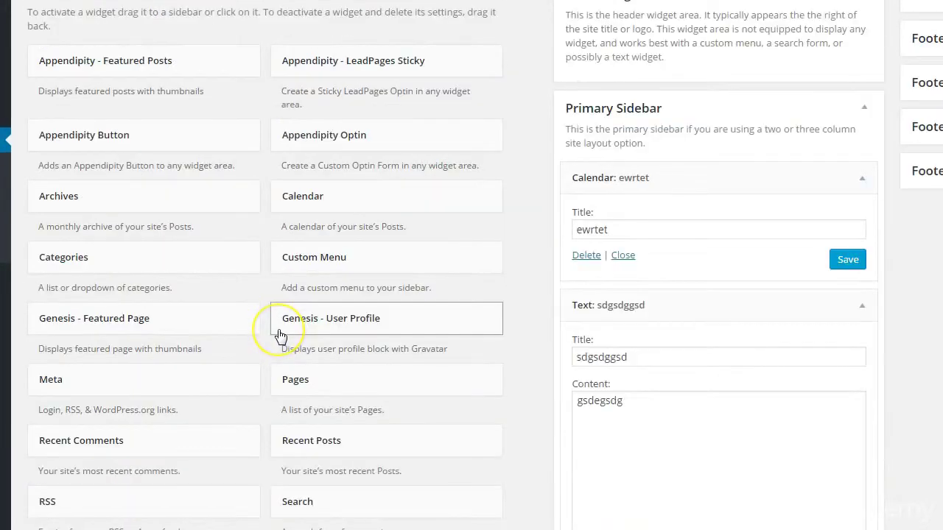
{"action": "scroll", "coordinate": [281, 337], "scroll_direction": "up", "scroll_amount": 1}
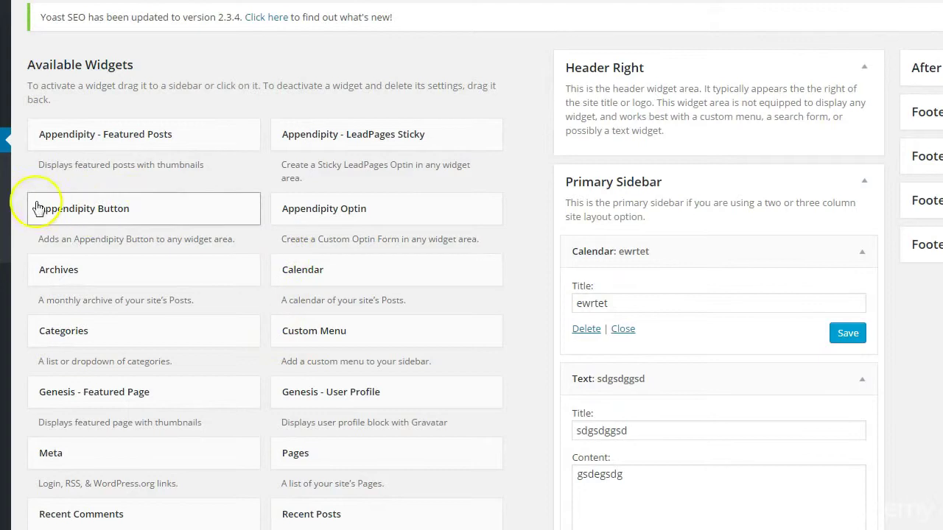
{"action": "mouse_move", "coordinate": [5, 302]}
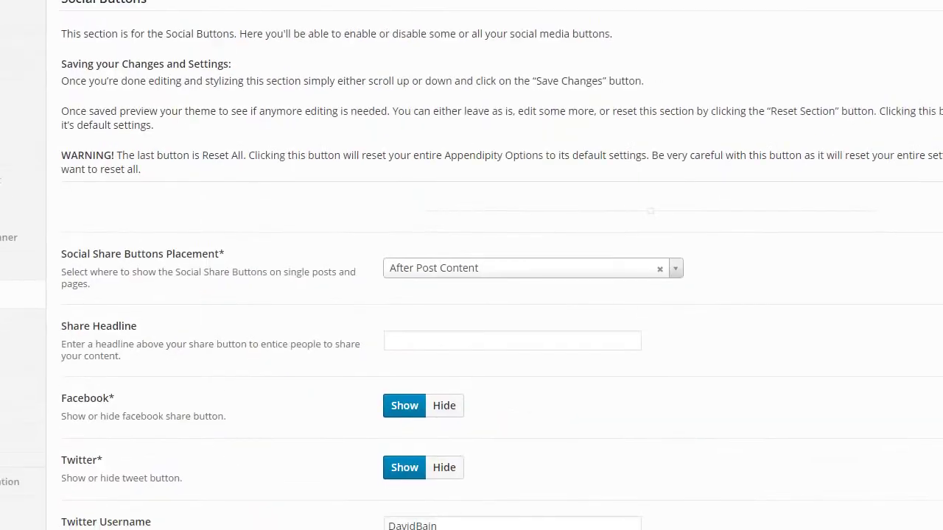
{"action": "scroll", "coordinate": [293, 438], "scroll_direction": "down", "scroll_amount": 4}
{"action": "scroll", "coordinate": [297, 447], "scroll_direction": "up", "scroll_amount": 4}
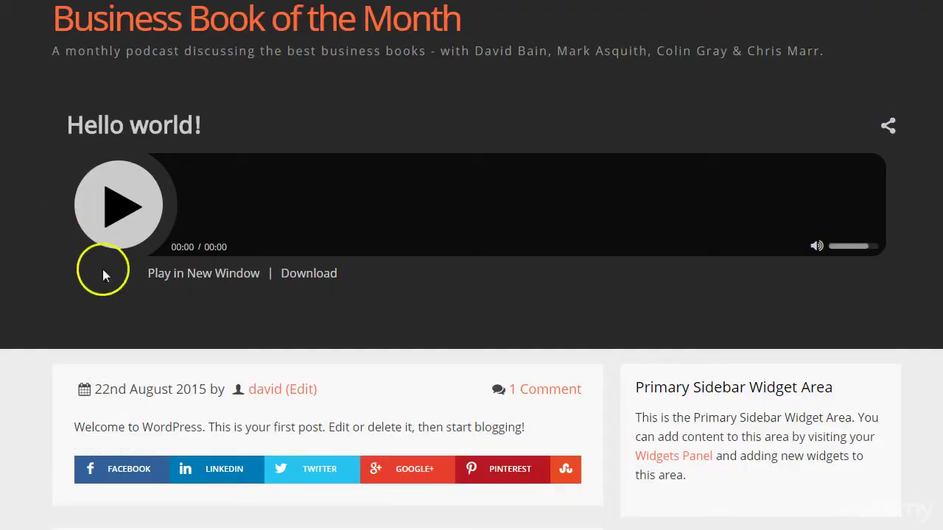
{"action": "scroll", "coordinate": [111, 295], "scroll_direction": "down", "scroll_amount": 1}
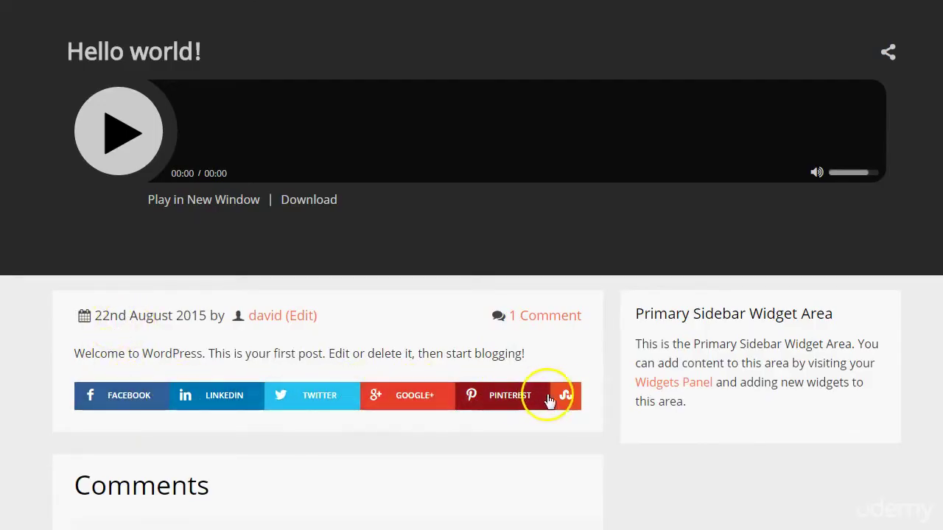
{"action": "left_click", "coordinate": [890, 51]}
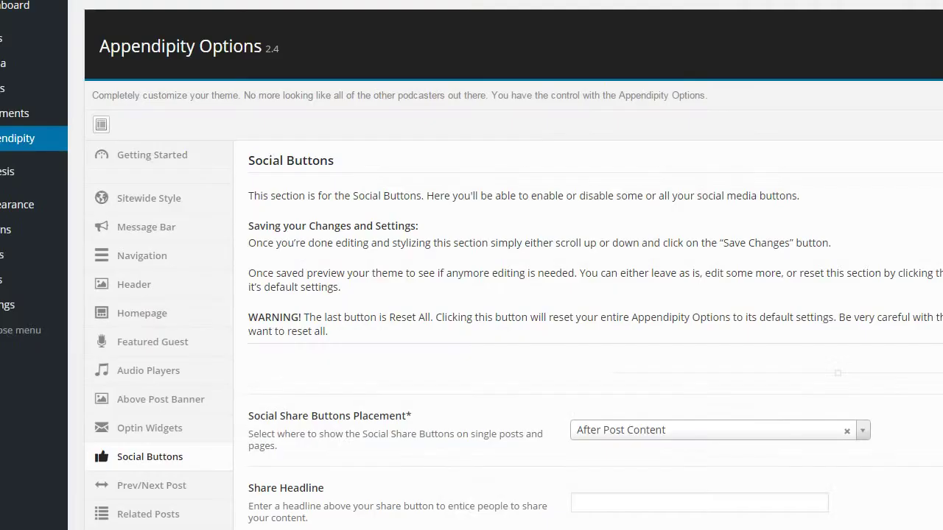
Hide the StumbleUpon and Pinterest share buttons, keep the Twitter username, and save
{"action": "scroll", "coordinate": [274, 267], "scroll_direction": "down", "scroll_amount": 7}
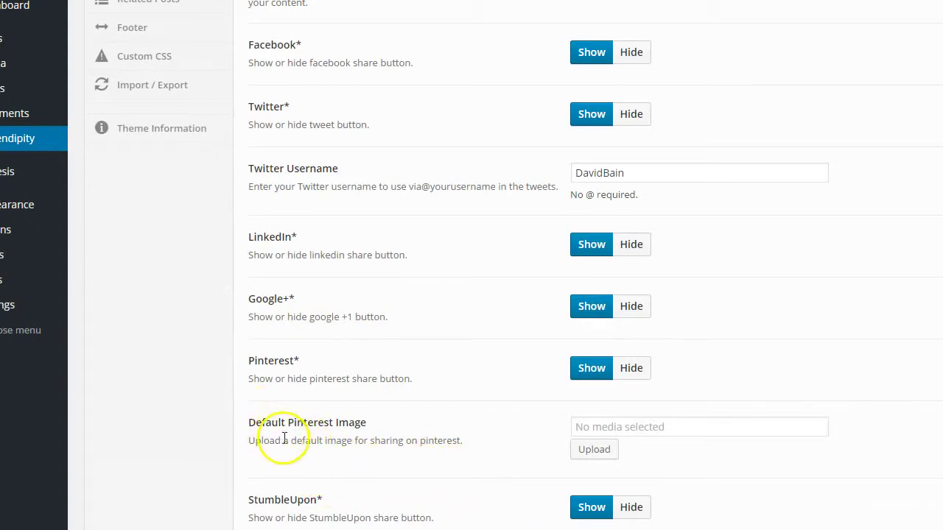
{"action": "scroll", "coordinate": [284, 438], "scroll_direction": "up", "scroll_amount": 6}
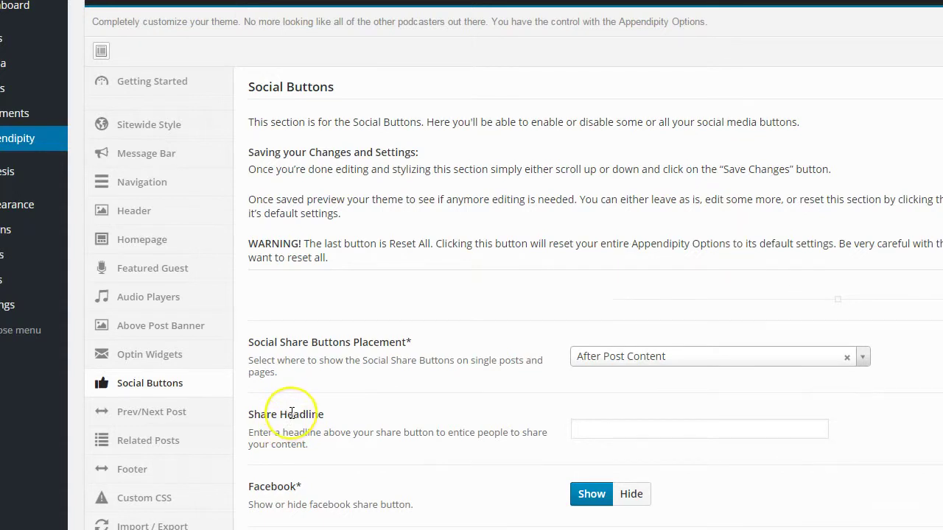
{"action": "scroll", "coordinate": [300, 368], "scroll_direction": "down", "scroll_amount": 6}
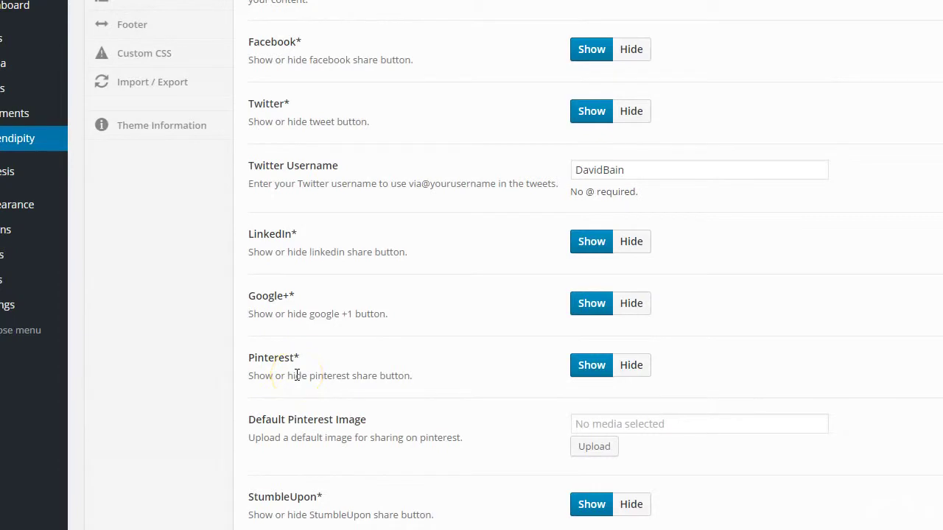
{"action": "left_click", "coordinate": [632, 506]}
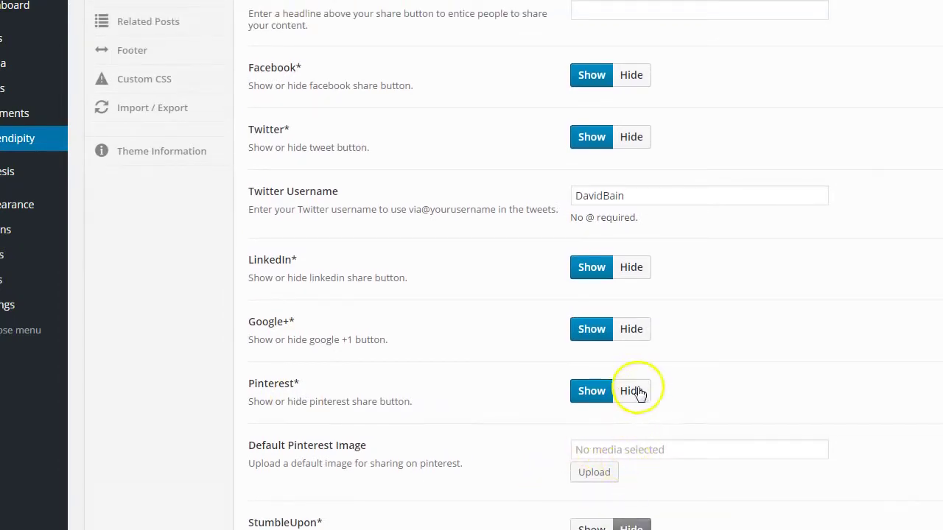
{"action": "left_click", "coordinate": [631, 392]}
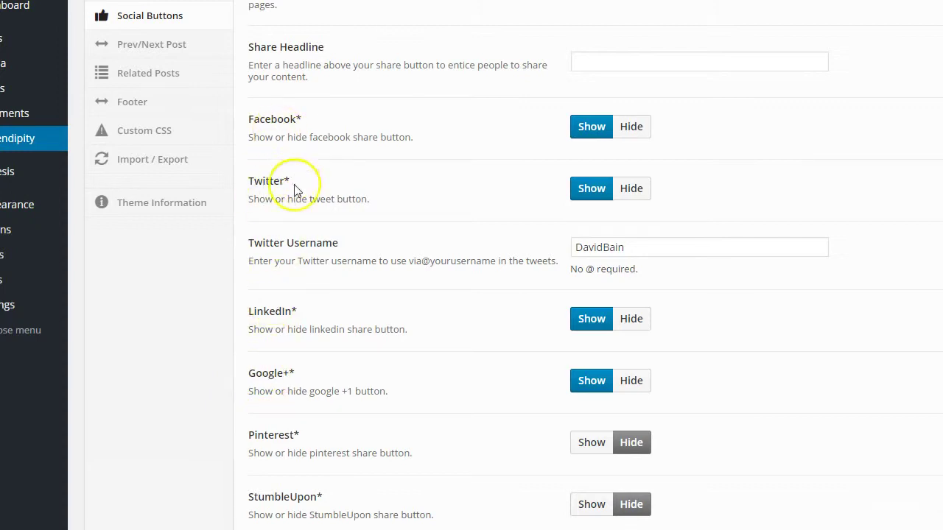
{"action": "left_click", "coordinate": [632, 247]}
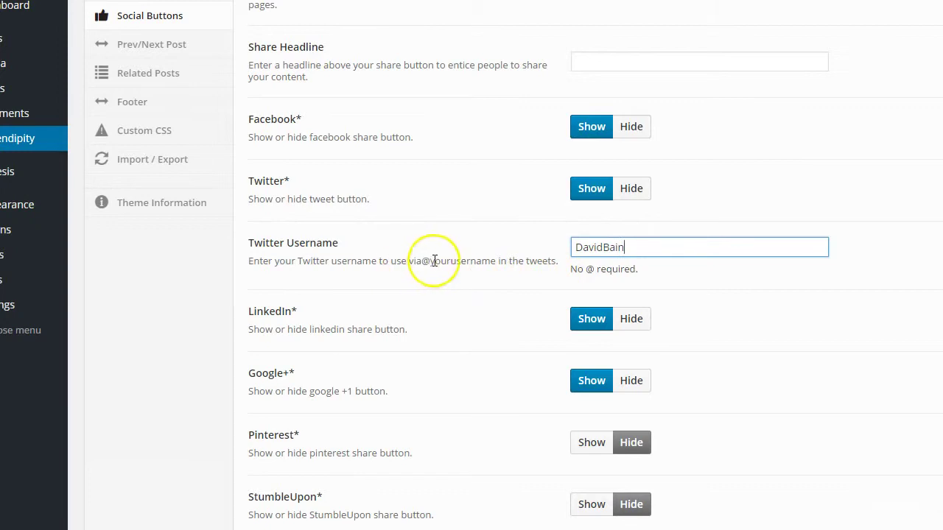
{"action": "left_click", "coordinate": [594, 273]}
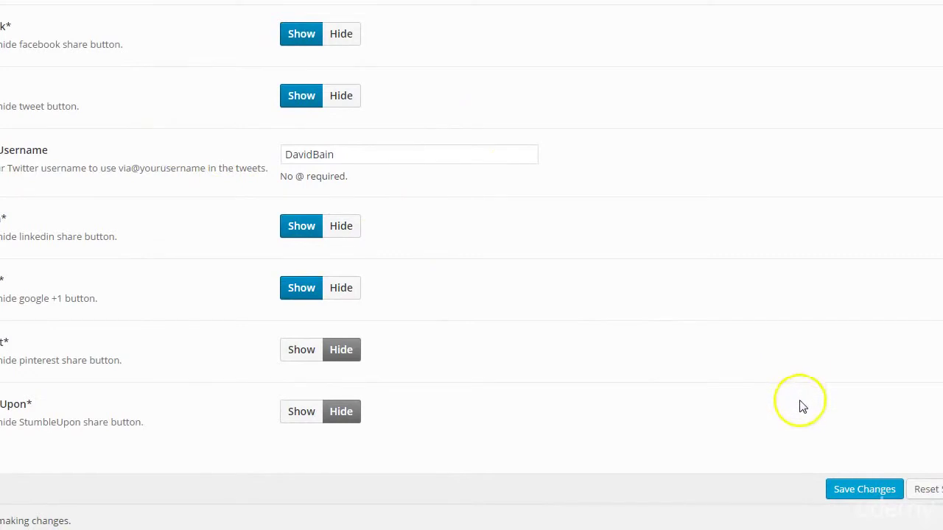
{"action": "left_click", "coordinate": [864, 498]}
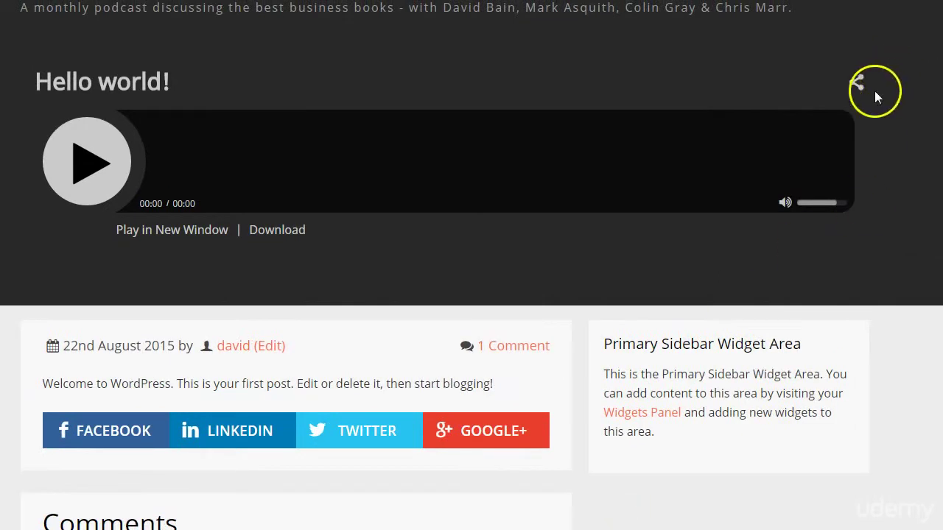
Inspect the post's share dropdown and scroll the page to check the remaining buttons
{"action": "left_click", "coordinate": [858, 84]}
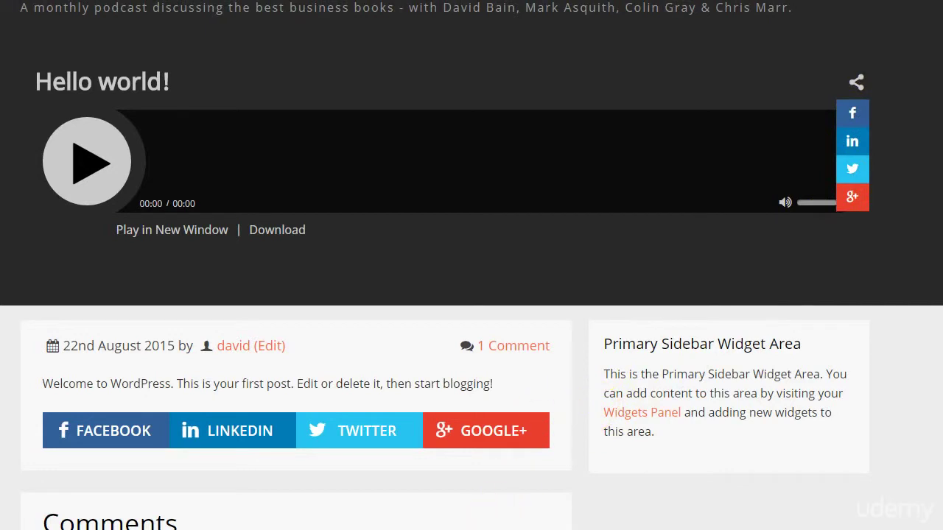
{"action": "scroll", "coordinate": [338, 452], "scroll_direction": "up", "scroll_amount": 1}
{"action": "scroll", "coordinate": [336, 451], "scroll_direction": "down", "scroll_amount": 3}
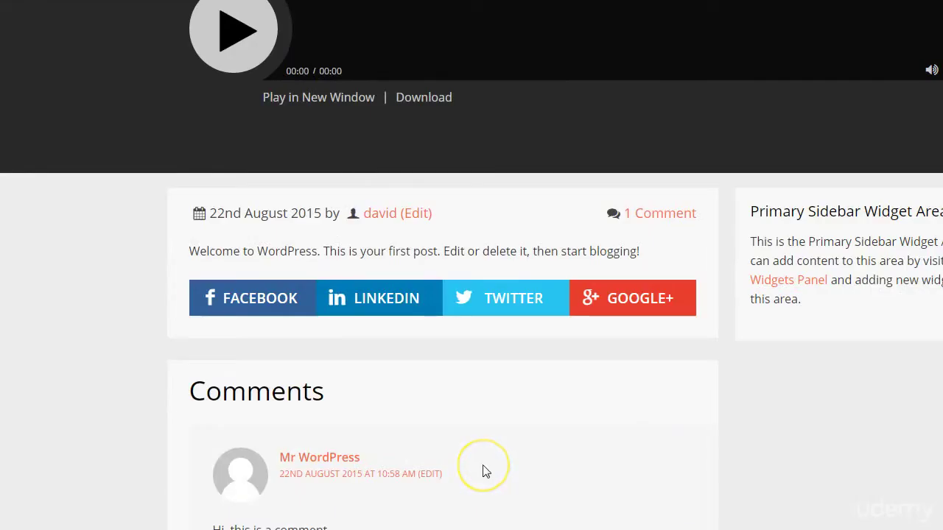
{"action": "scroll", "coordinate": [485, 466], "scroll_direction": "up", "scroll_amount": 3}
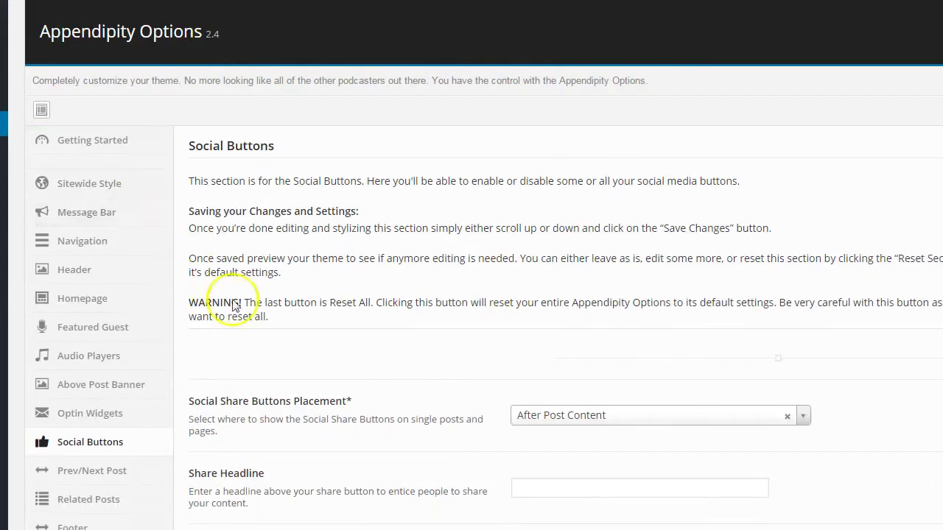
{"action": "scroll", "coordinate": [247, 308], "scroll_direction": "down", "scroll_amount": 5}
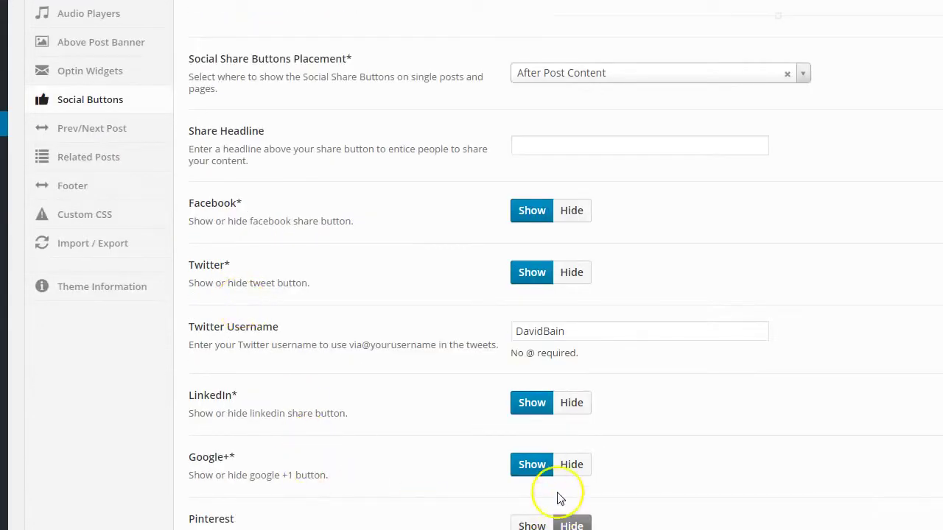
Hide the Google+ share button, save the settings, and return to the post
{"action": "left_click", "coordinate": [572, 465]}
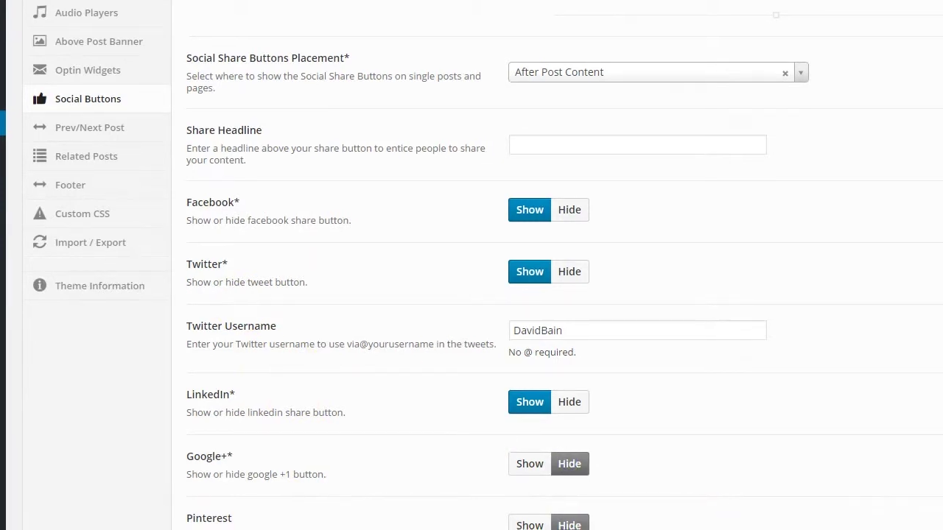
{"action": "left_click", "coordinate": [814, 522]}
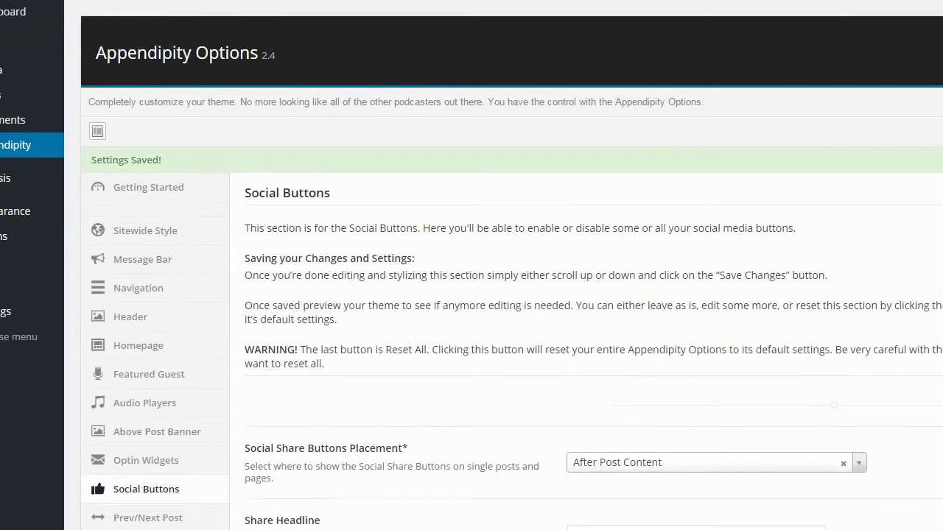
{"action": "left_click", "coordinate": [110, 2]}
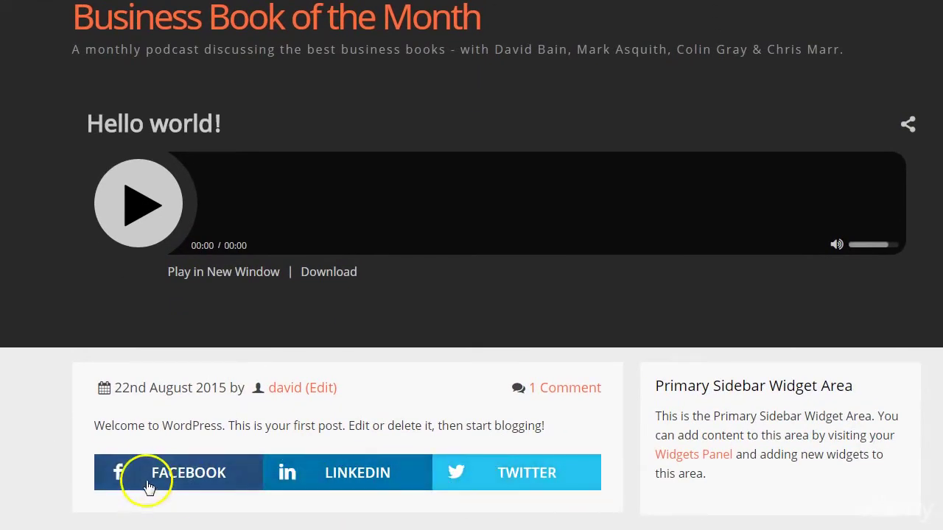
Confirm the live post's share menu lists only Facebook, LinkedIn and Twitter
{"action": "left_click", "coordinate": [251, 424]}
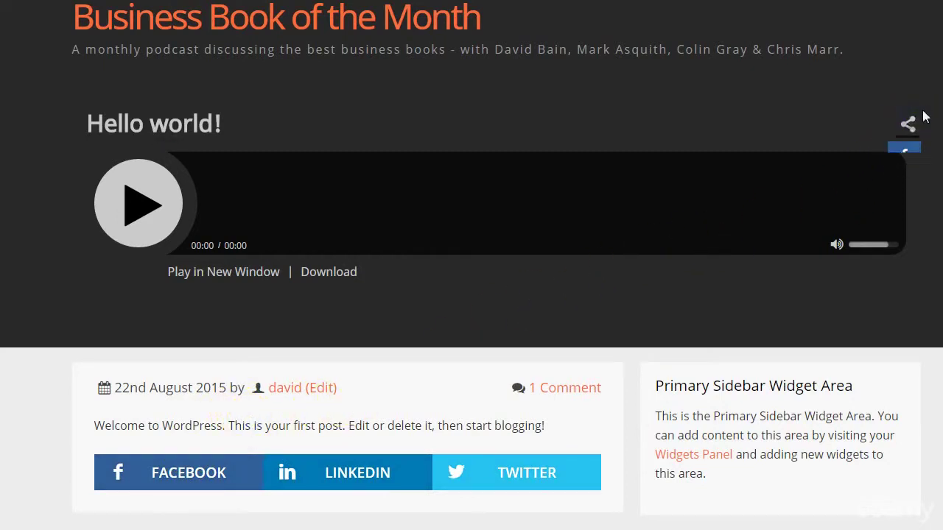
{"action": "left_click", "coordinate": [913, 122]}
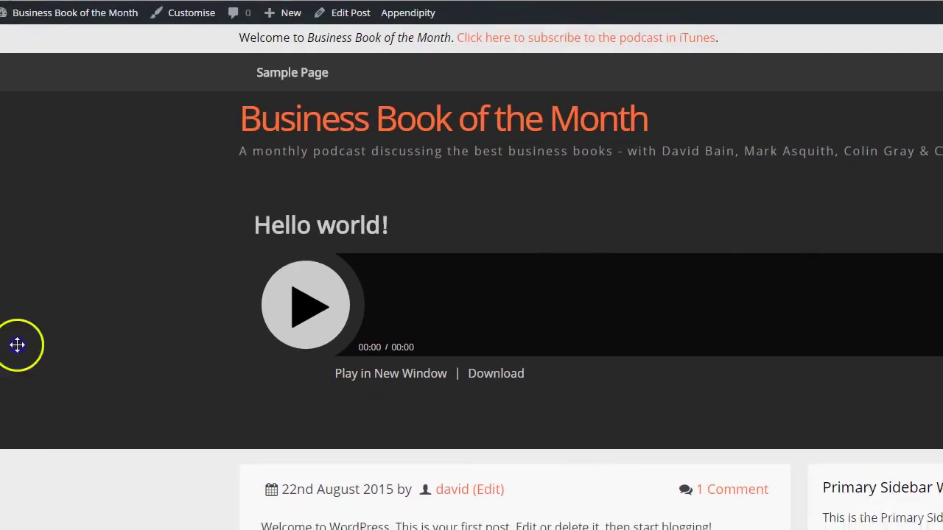
{"action": "scroll", "coordinate": [246, 368], "scroll_direction": "down", "scroll_amount": 3}
{"action": "scroll", "coordinate": [249, 375], "scroll_direction": "down", "scroll_amount": 5}
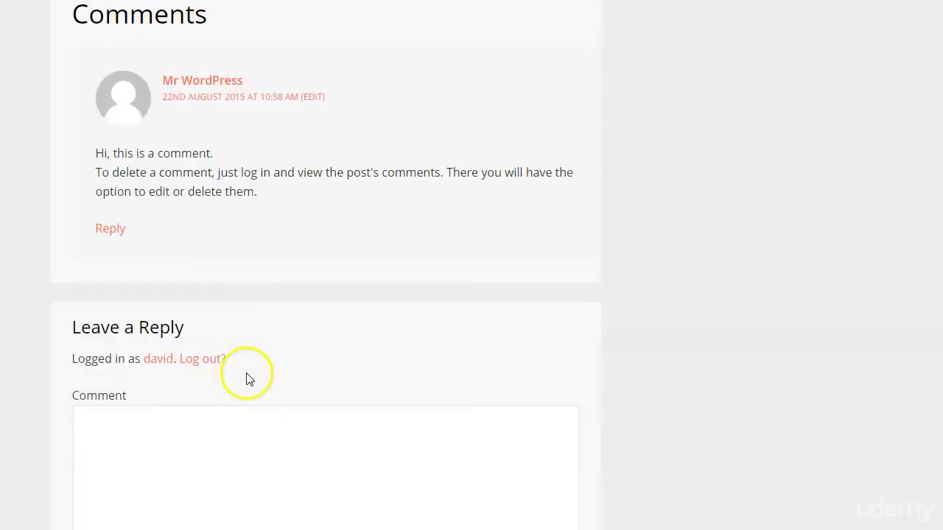
{"action": "scroll", "coordinate": [248, 379], "scroll_direction": "up", "scroll_amount": 8}
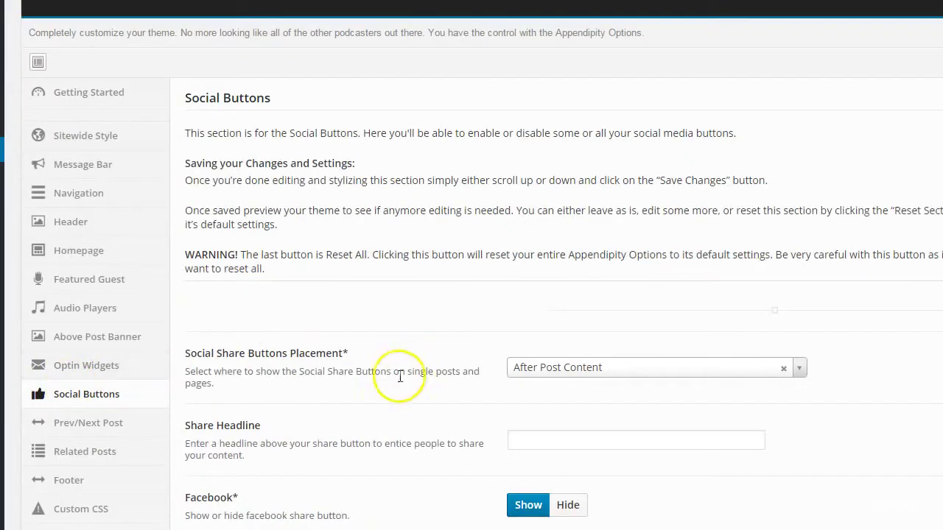
Enable Prev/Next Post Nav, placed After Post, and save the changes
{"action": "left_click", "coordinate": [85, 350]}
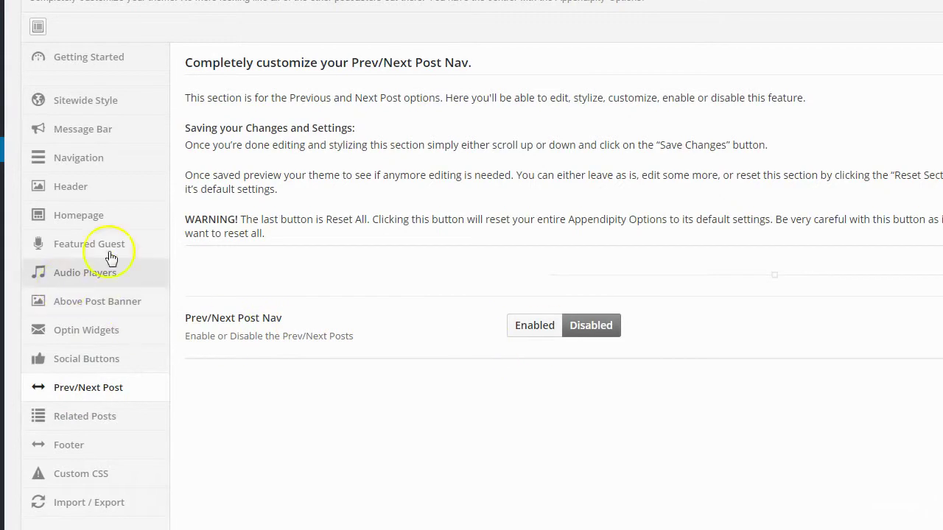
{"action": "left_click", "coordinate": [536, 325]}
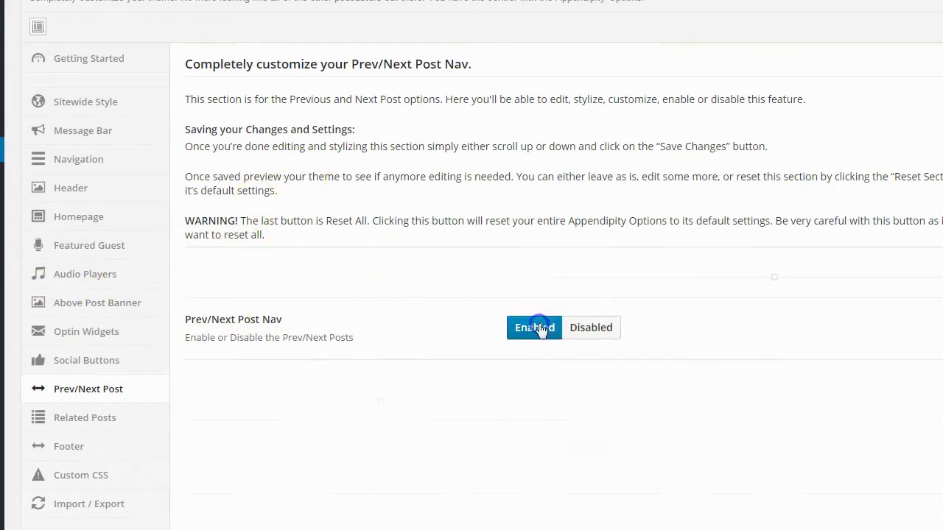
{"action": "scroll", "coordinate": [520, 415], "scroll_direction": "down", "scroll_amount": 4}
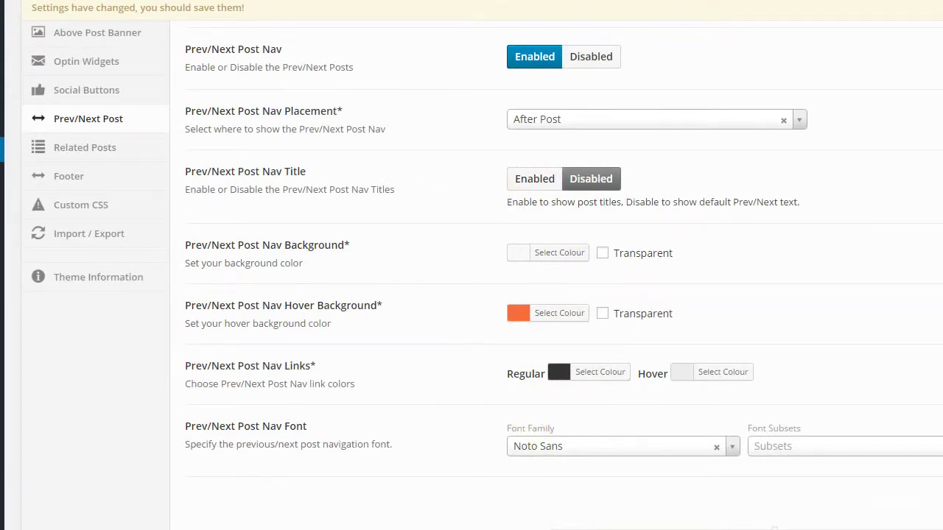
{"action": "left_click", "coordinate": [746, 516]}
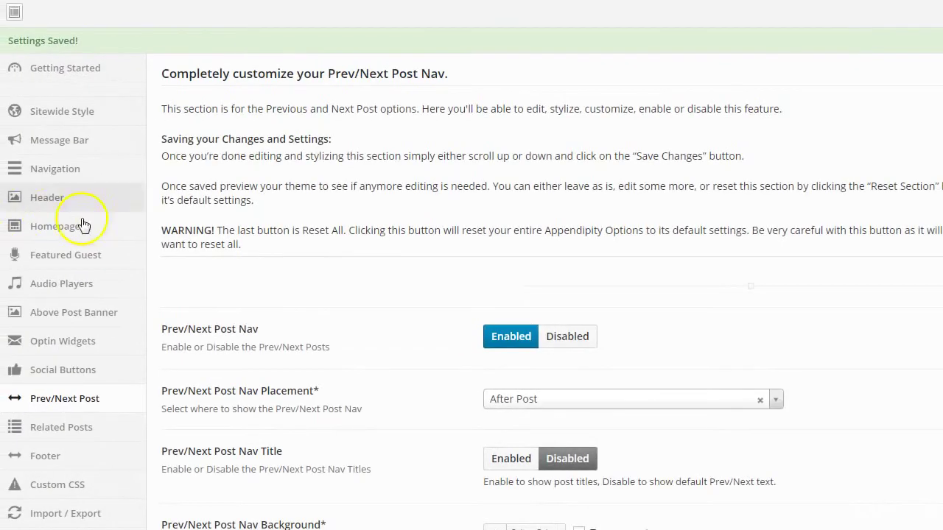
{"action": "scroll", "coordinate": [84, 225], "scroll_direction": "down", "scroll_amount": 4}
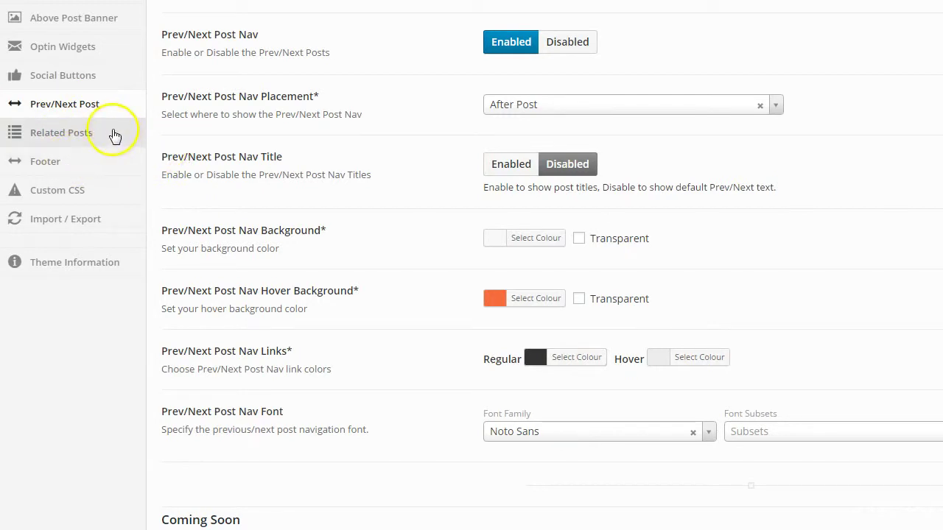
Enable Related Posts, keep placement at After Post, and save the changes
{"action": "left_click", "coordinate": [54, 145]}
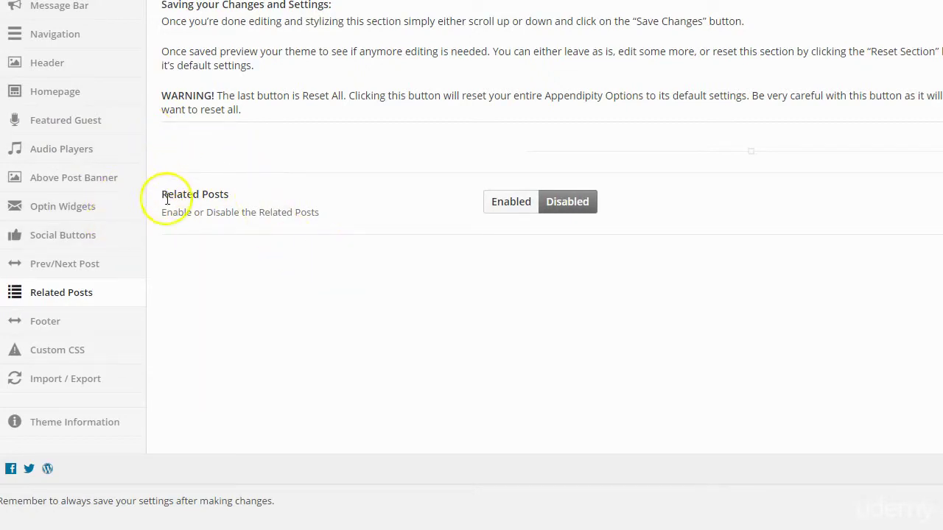
{"action": "left_click", "coordinate": [509, 202]}
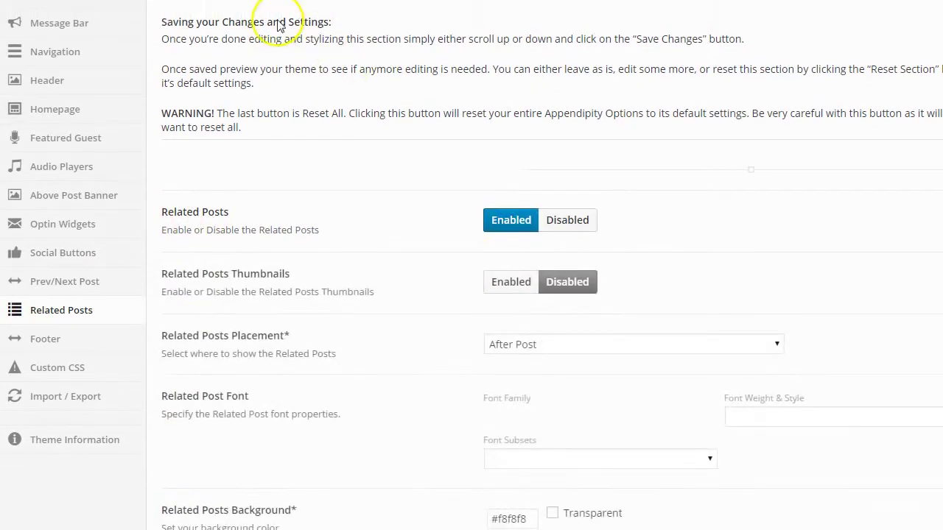
{"action": "scroll", "coordinate": [702, 309], "scroll_direction": "down", "scroll_amount": 3}
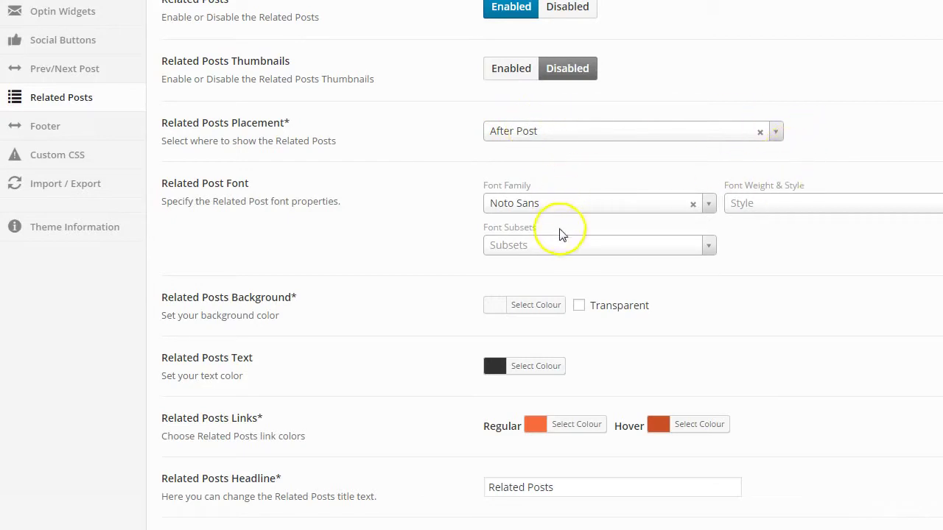
{"action": "left_click", "coordinate": [555, 131]}
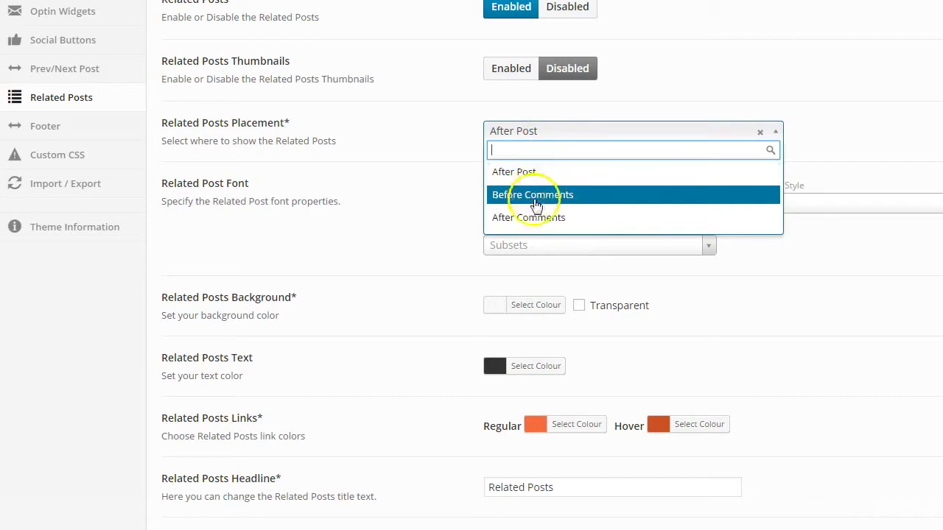
{"action": "left_click", "coordinate": [441, 184]}
{"action": "scroll", "coordinate": [516, 287], "scroll_direction": "down", "scroll_amount": 3}
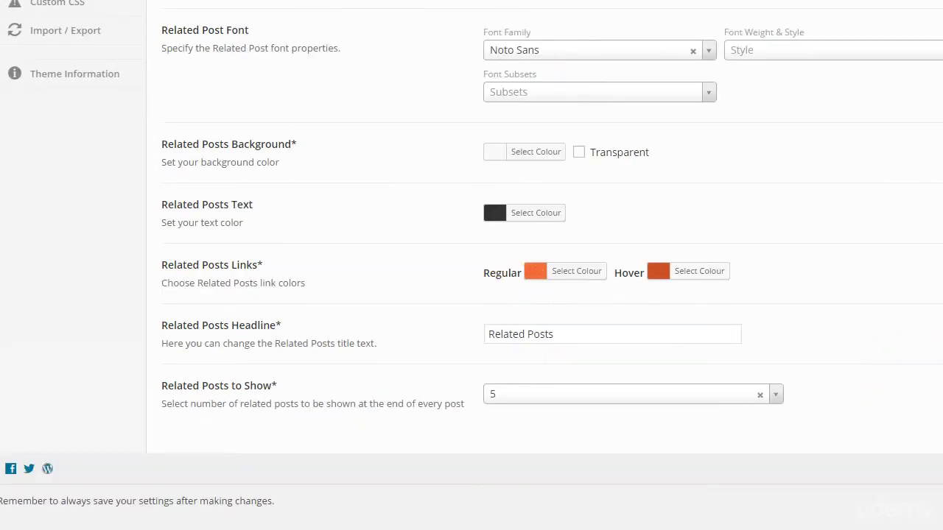
{"action": "left_click", "coordinate": [883, 493]}
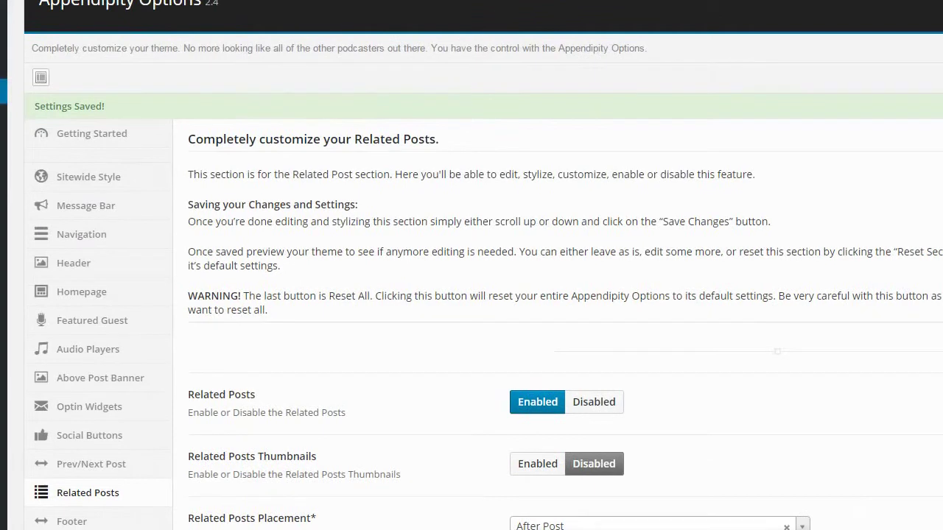
{"action": "scroll", "coordinate": [131, 302], "scroll_direction": "down", "scroll_amount": 2}
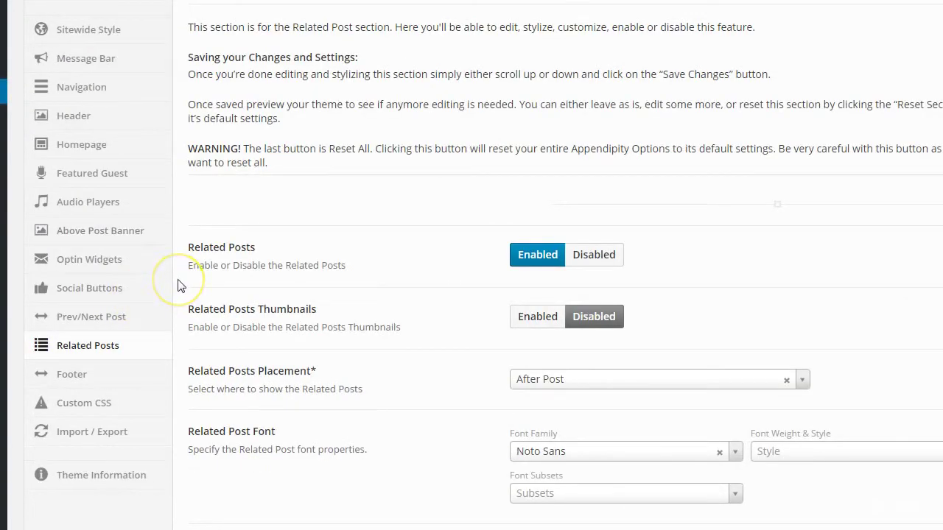
{"action": "scroll", "coordinate": [196, 280], "scroll_direction": "down", "scroll_amount": 1}
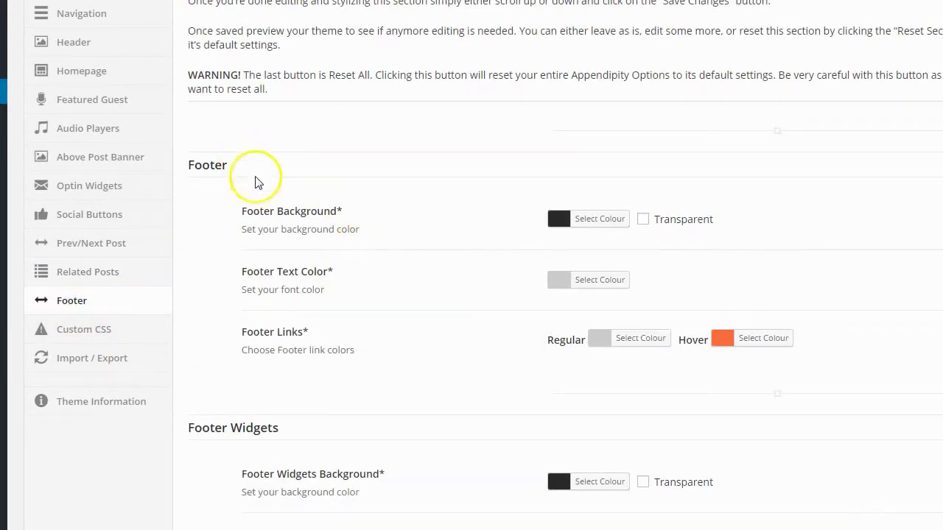
Review the Footer colours, then bring up the Custom CSS box with its #header margin rule
{"action": "scroll", "coordinate": [280, 202], "scroll_direction": "down", "scroll_amount": 2}
{"action": "scroll", "coordinate": [281, 197], "scroll_direction": "down", "scroll_amount": 1}
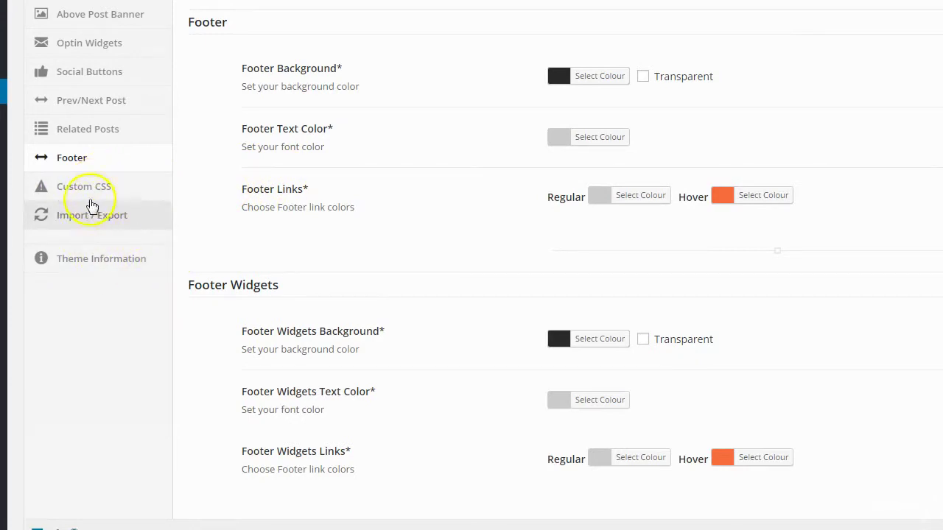
{"action": "left_click", "coordinate": [85, 193]}
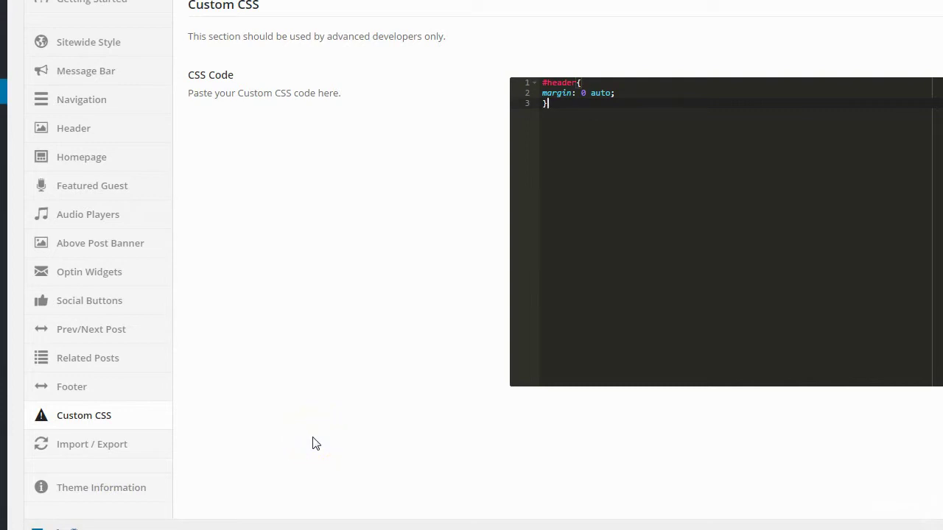
{"action": "left_click", "coordinate": [292, 436]}
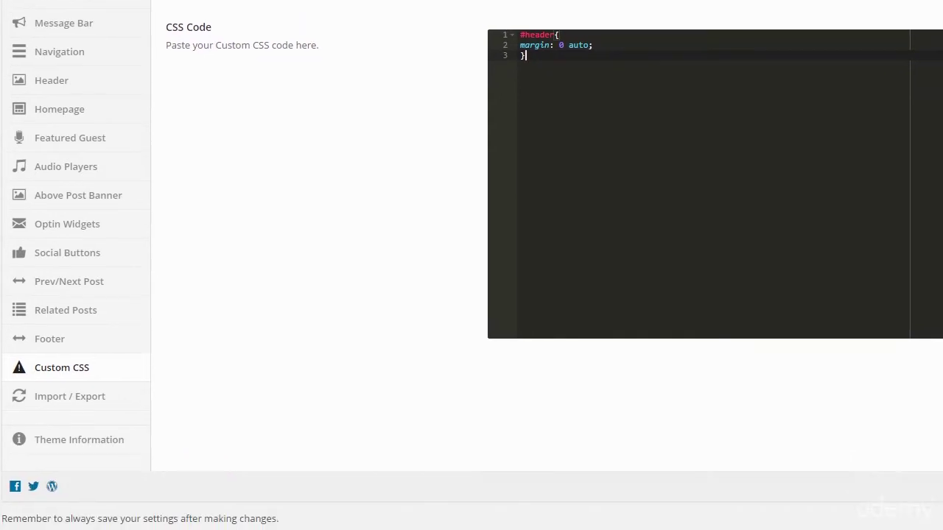
Browse the Import / Export and Theme Information pages of Appendipity Options
{"action": "left_click", "coordinate": [79, 407]}
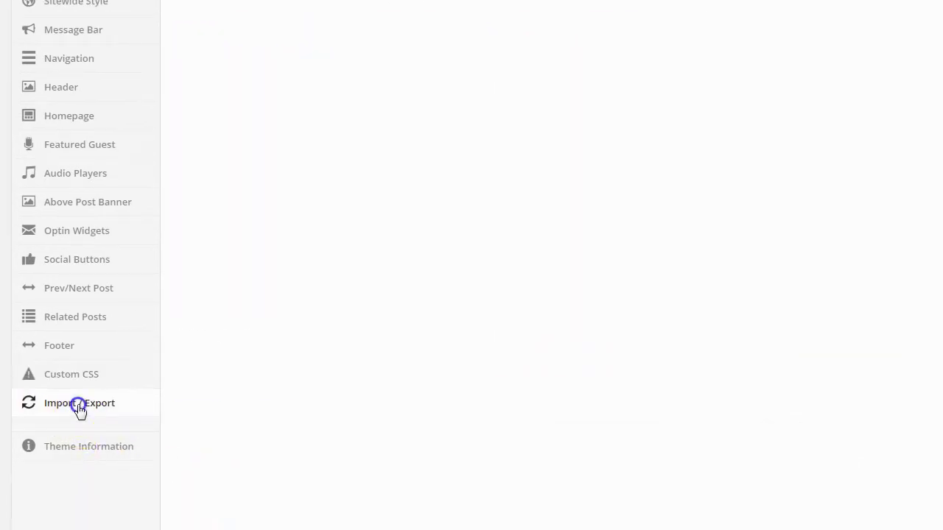
{"action": "scroll", "coordinate": [293, 388], "scroll_direction": "down", "scroll_amount": 1}
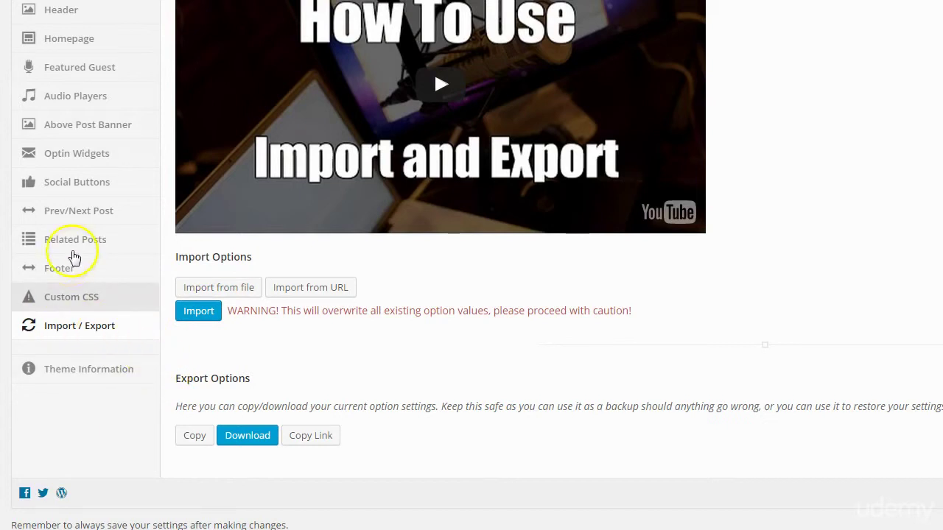
{"action": "left_click", "coordinate": [63, 374]}
{"action": "scroll", "coordinate": [189, 386], "scroll_direction": "down", "scroll_amount": 2}
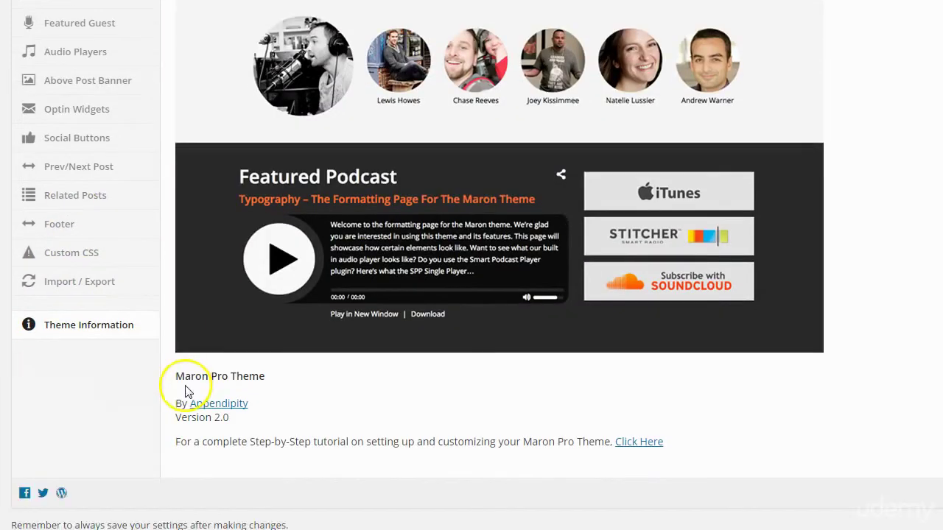
{"action": "scroll", "coordinate": [185, 391], "scroll_direction": "up", "scroll_amount": 5}
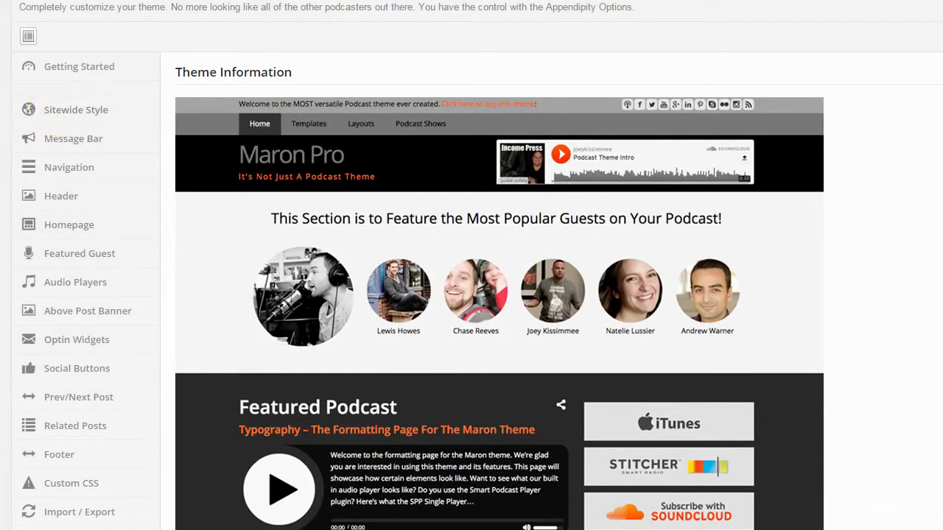
{"action": "scroll", "coordinate": [89, 284], "scroll_direction": "down", "scroll_amount": 2}
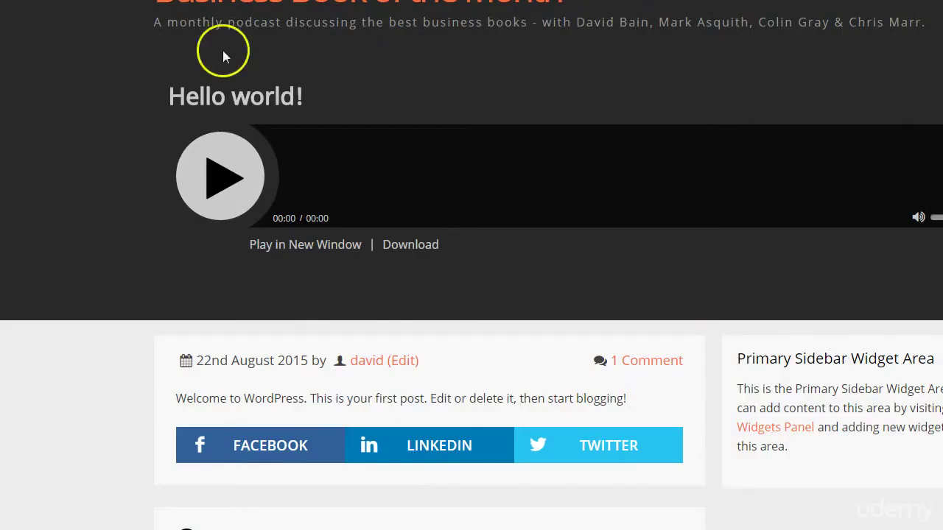
{"action": "scroll", "coordinate": [225, 57], "scroll_direction": "down", "scroll_amount": 8}
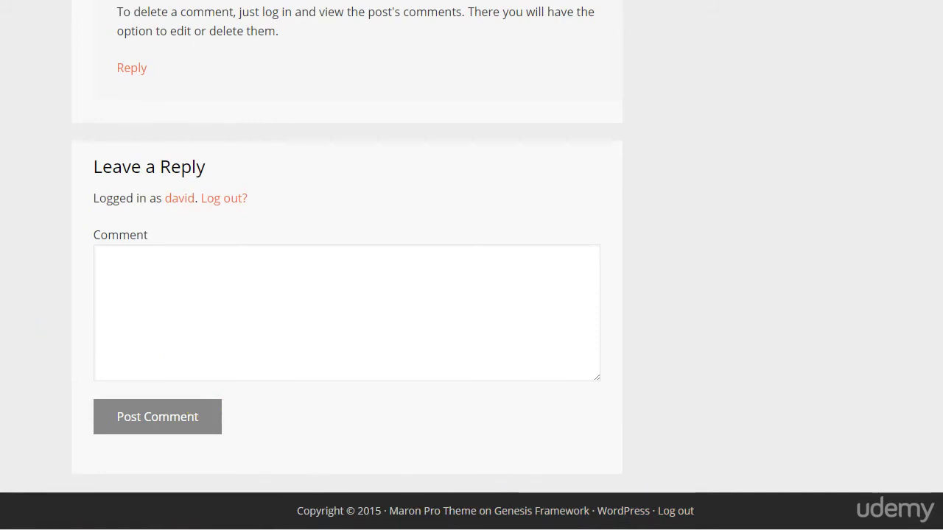
{"action": "scroll", "coordinate": [72, 347], "scroll_direction": "up", "scroll_amount": 3}
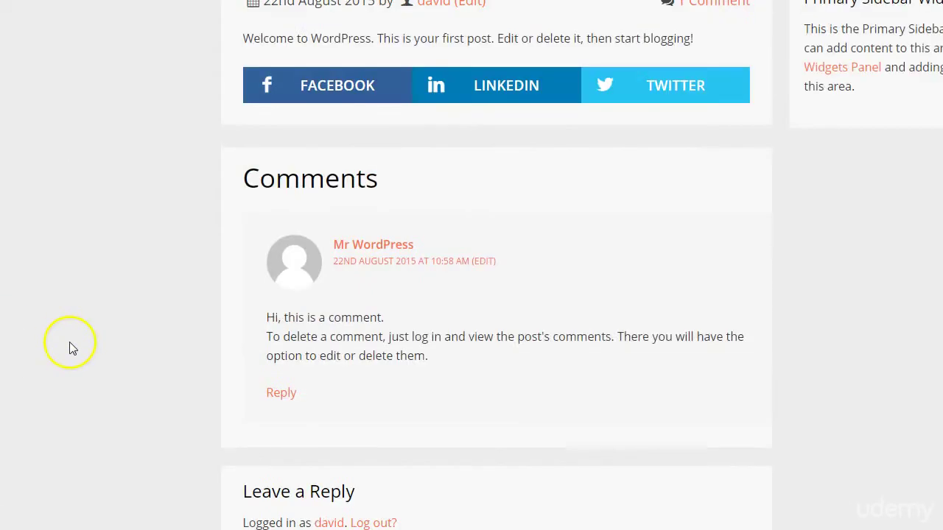
{"action": "scroll", "coordinate": [71, 347], "scroll_direction": "up", "scroll_amount": 5}
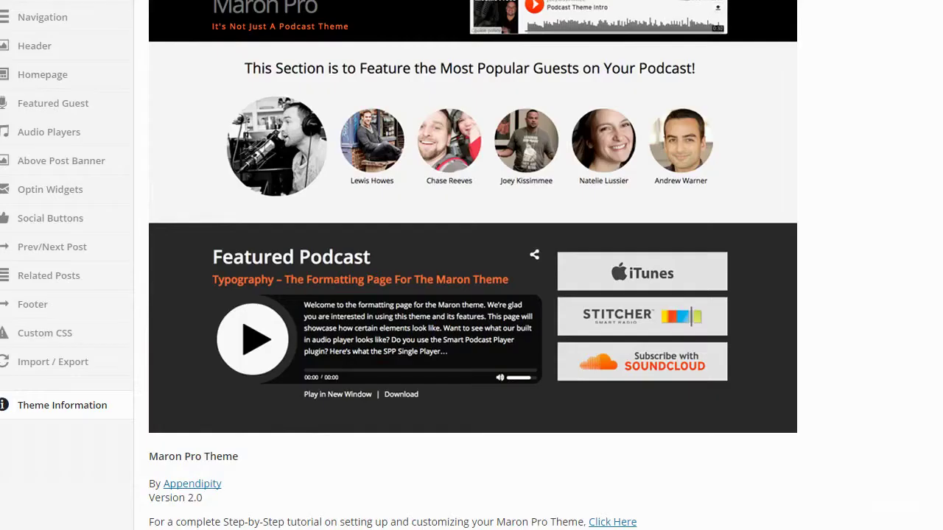
Look over the Maron Pro Theme Information page in Appendipity Options
{"action": "scroll", "coordinate": [80, 130], "scroll_direction": "down", "scroll_amount": 1}
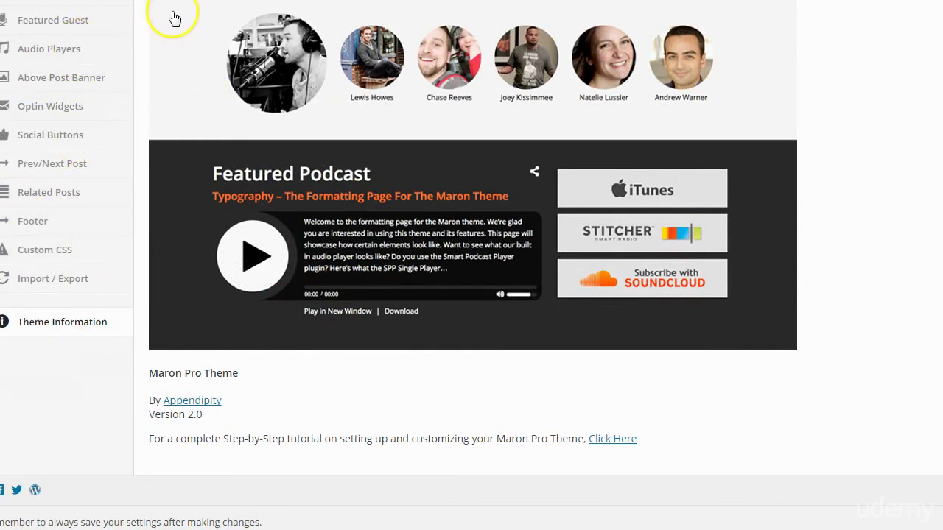
{"action": "scroll", "coordinate": [46, 126], "scroll_direction": "up", "scroll_amount": 3}
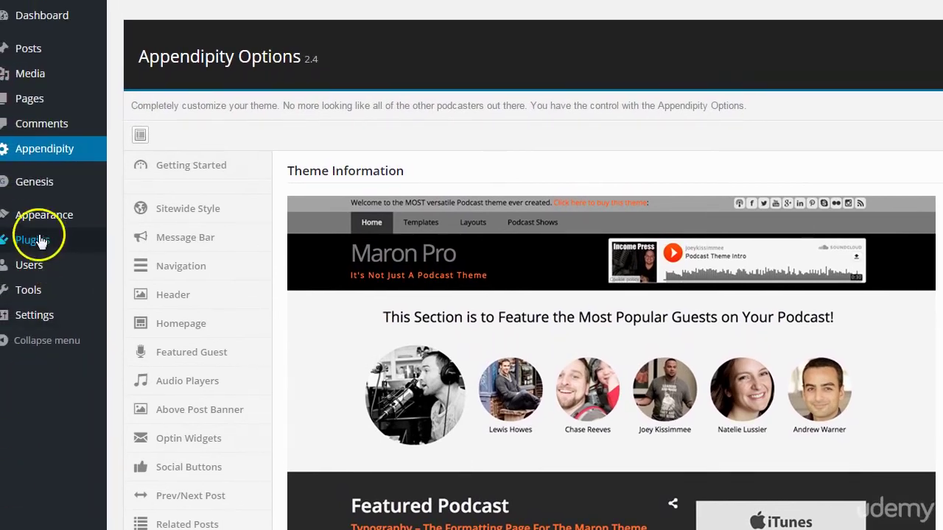
{"action": "mouse_move", "coordinate": [33, 251]}
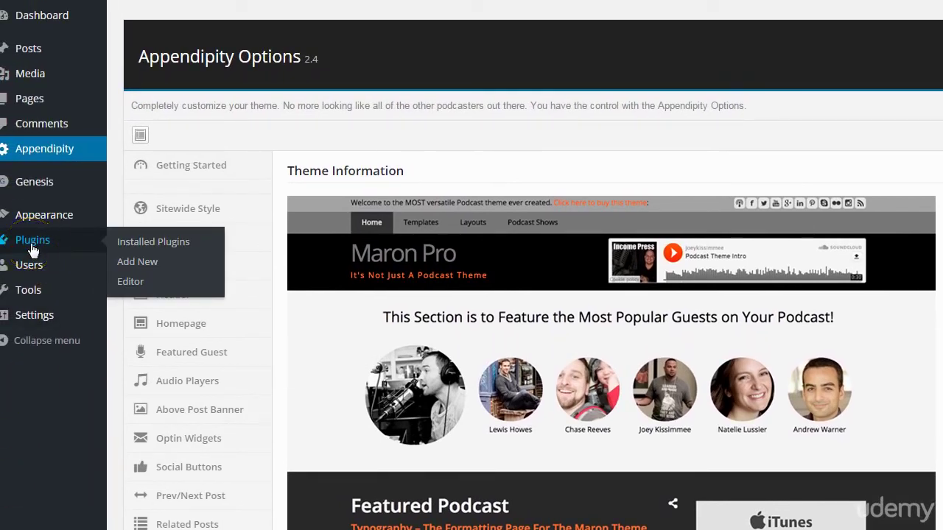